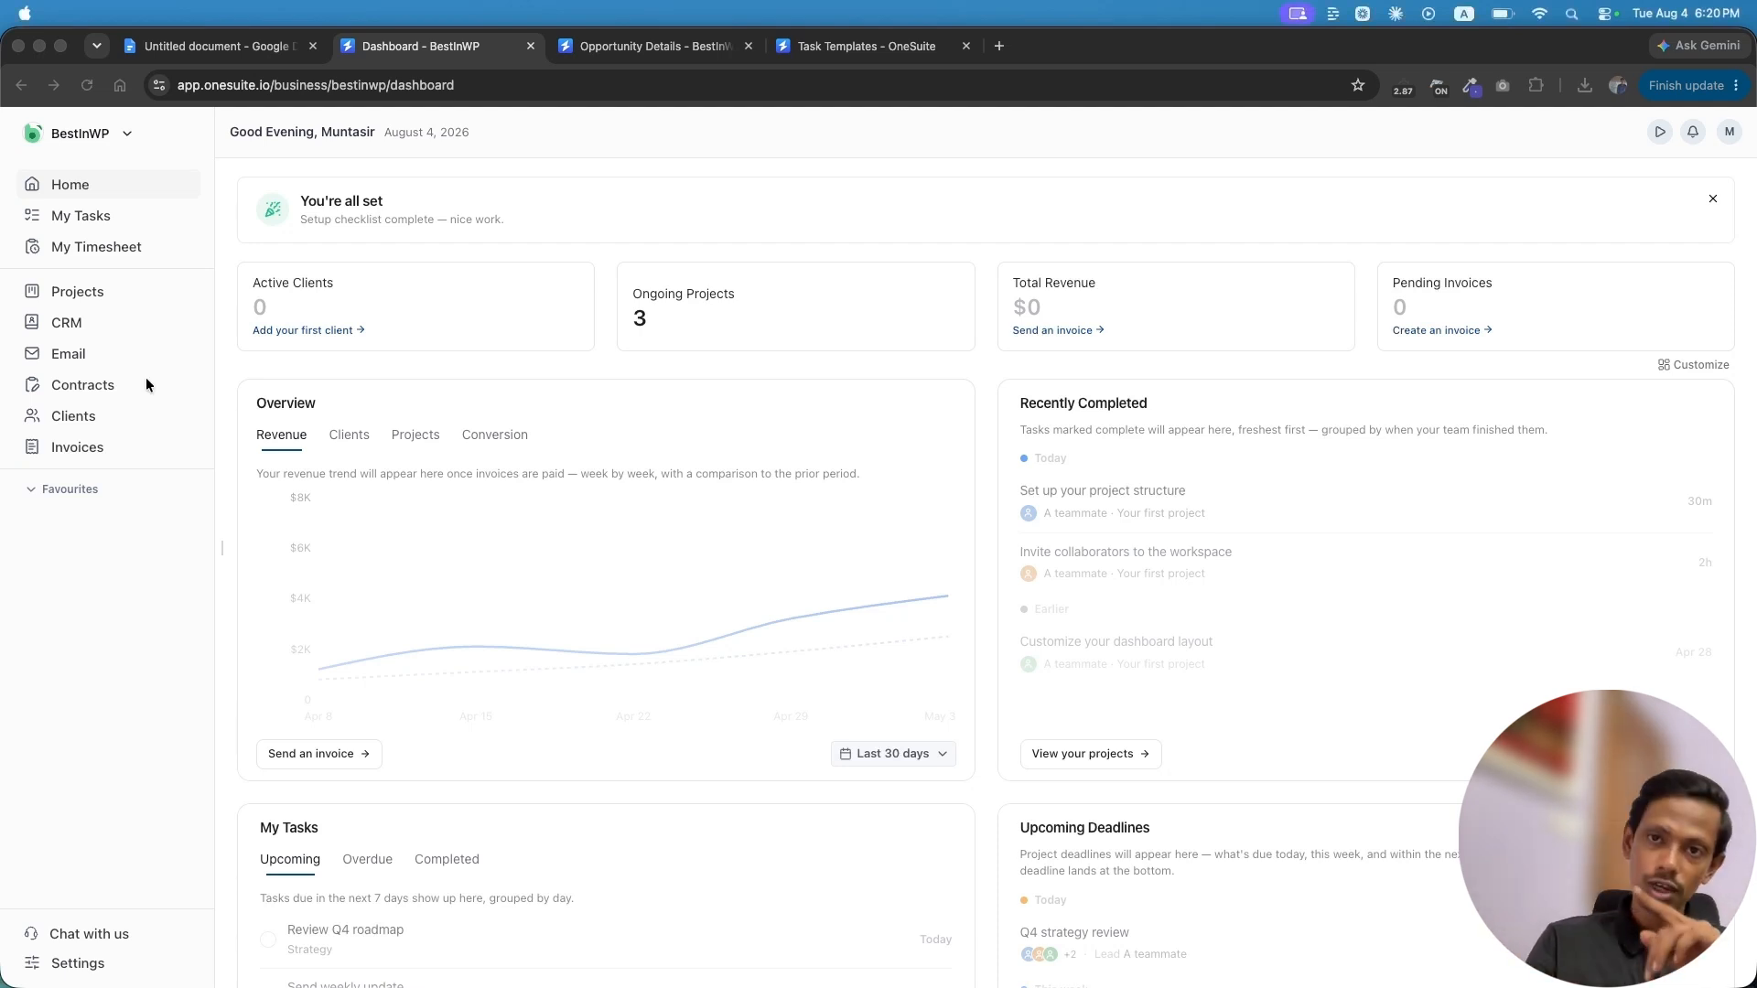
From the Contracts list, start a new document from a template
left_click(90, 392)
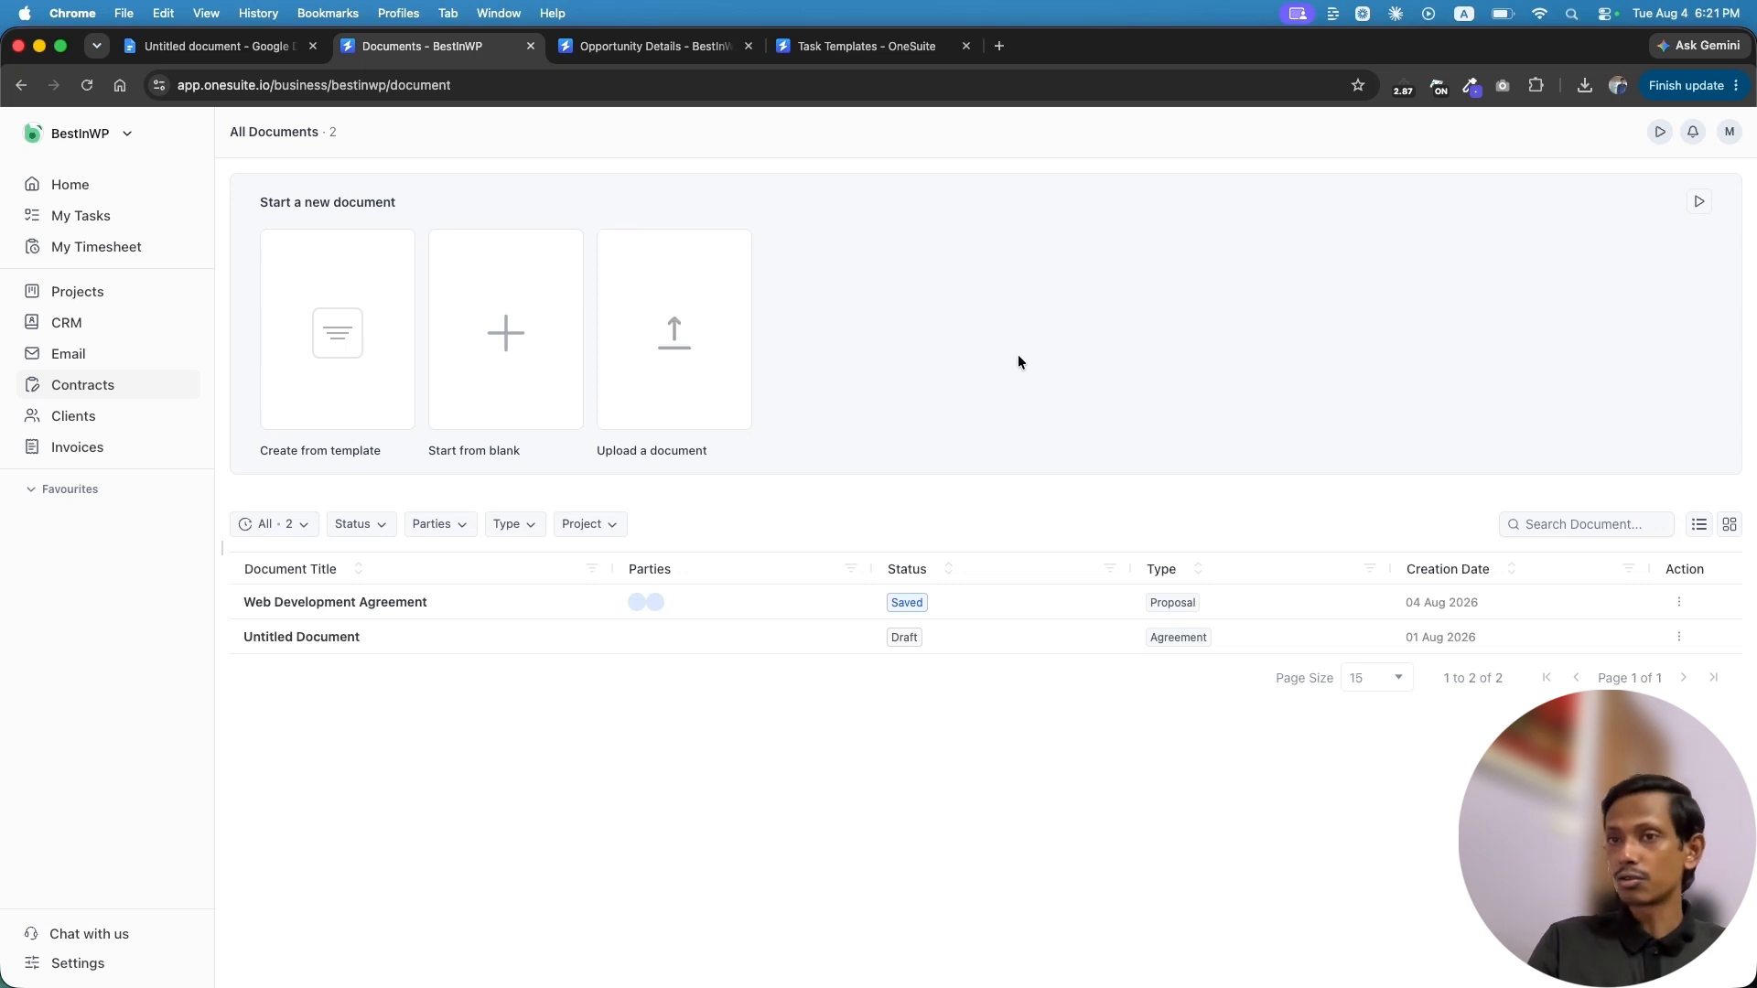
left_click(296, 389)
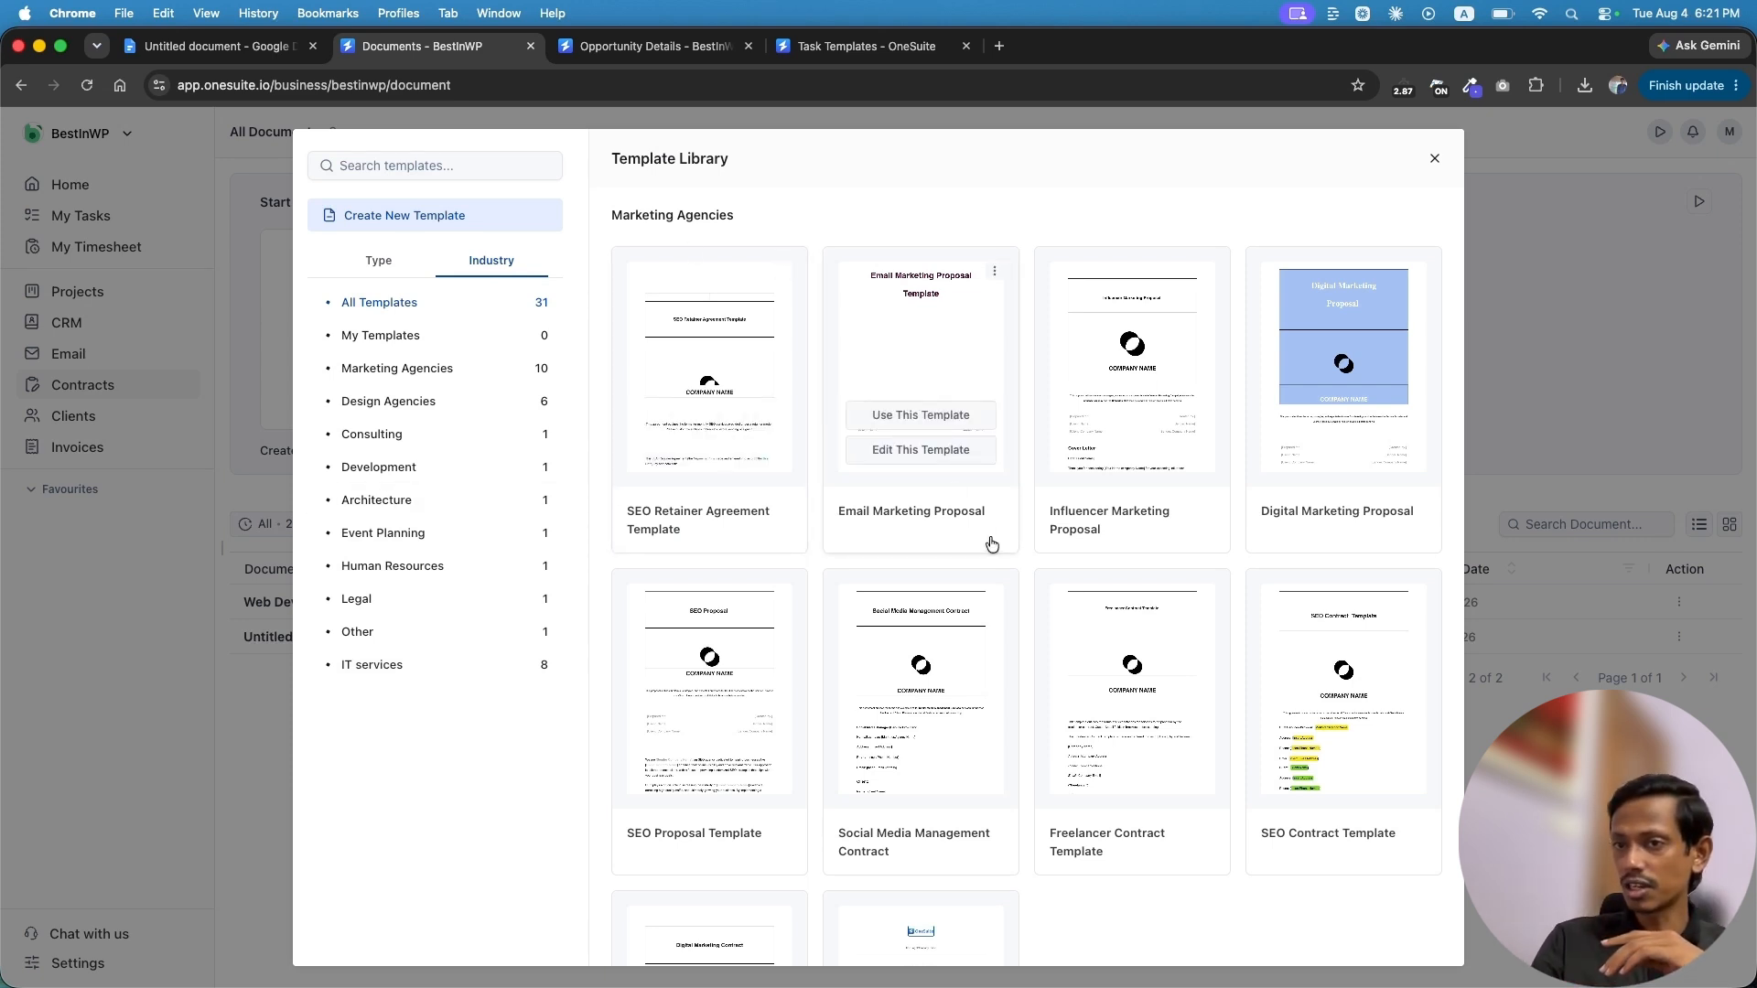
Scroll through the Industry templates, then group the library by Type
scroll(1217, 650, "down", 5)
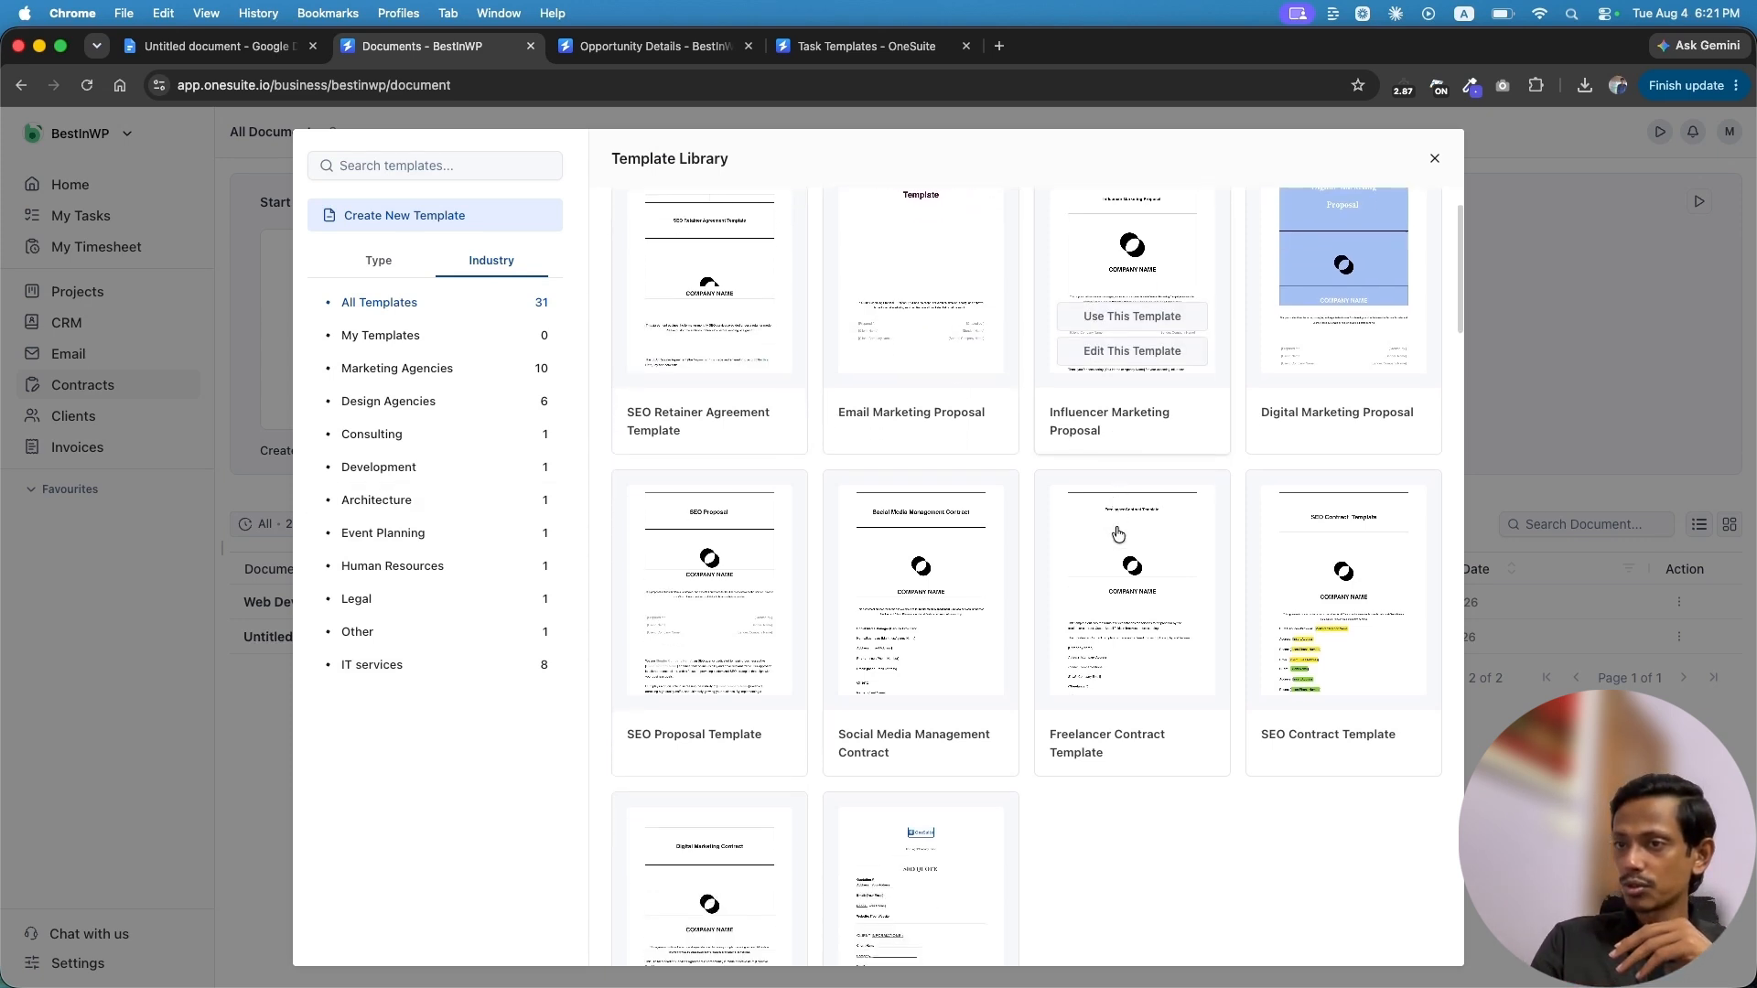
scroll(1219, 651, "down", 4)
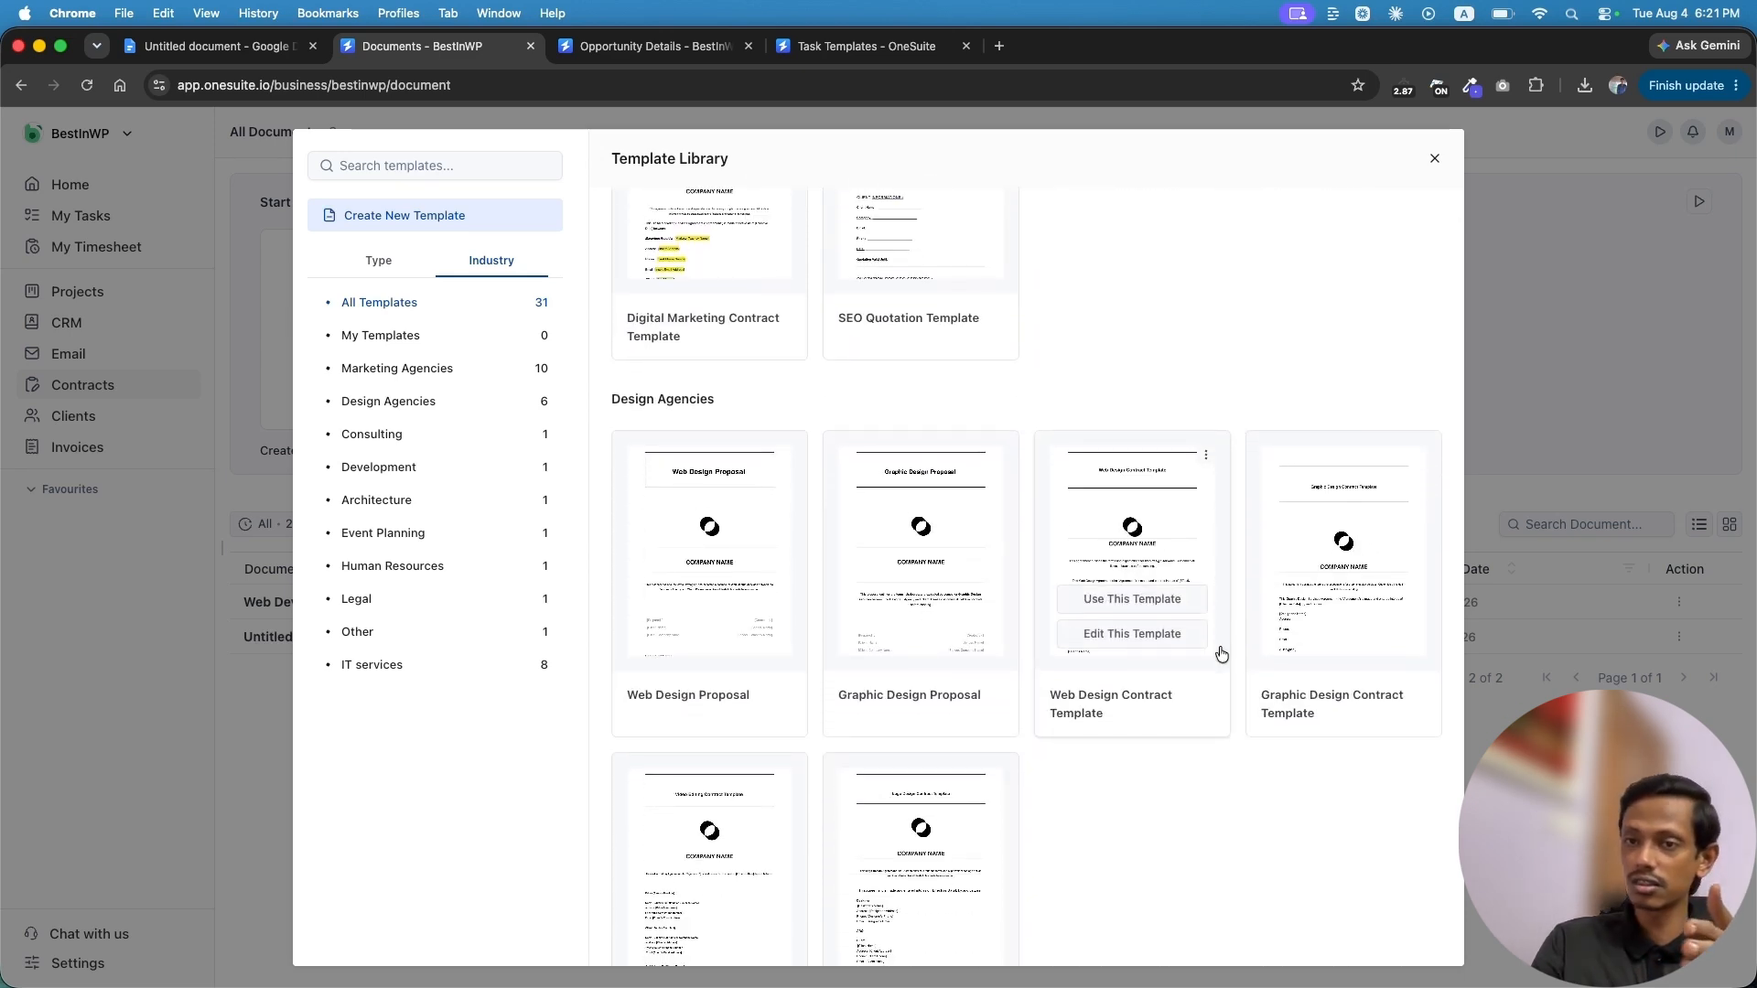
scroll(1175, 741, "down", 6)
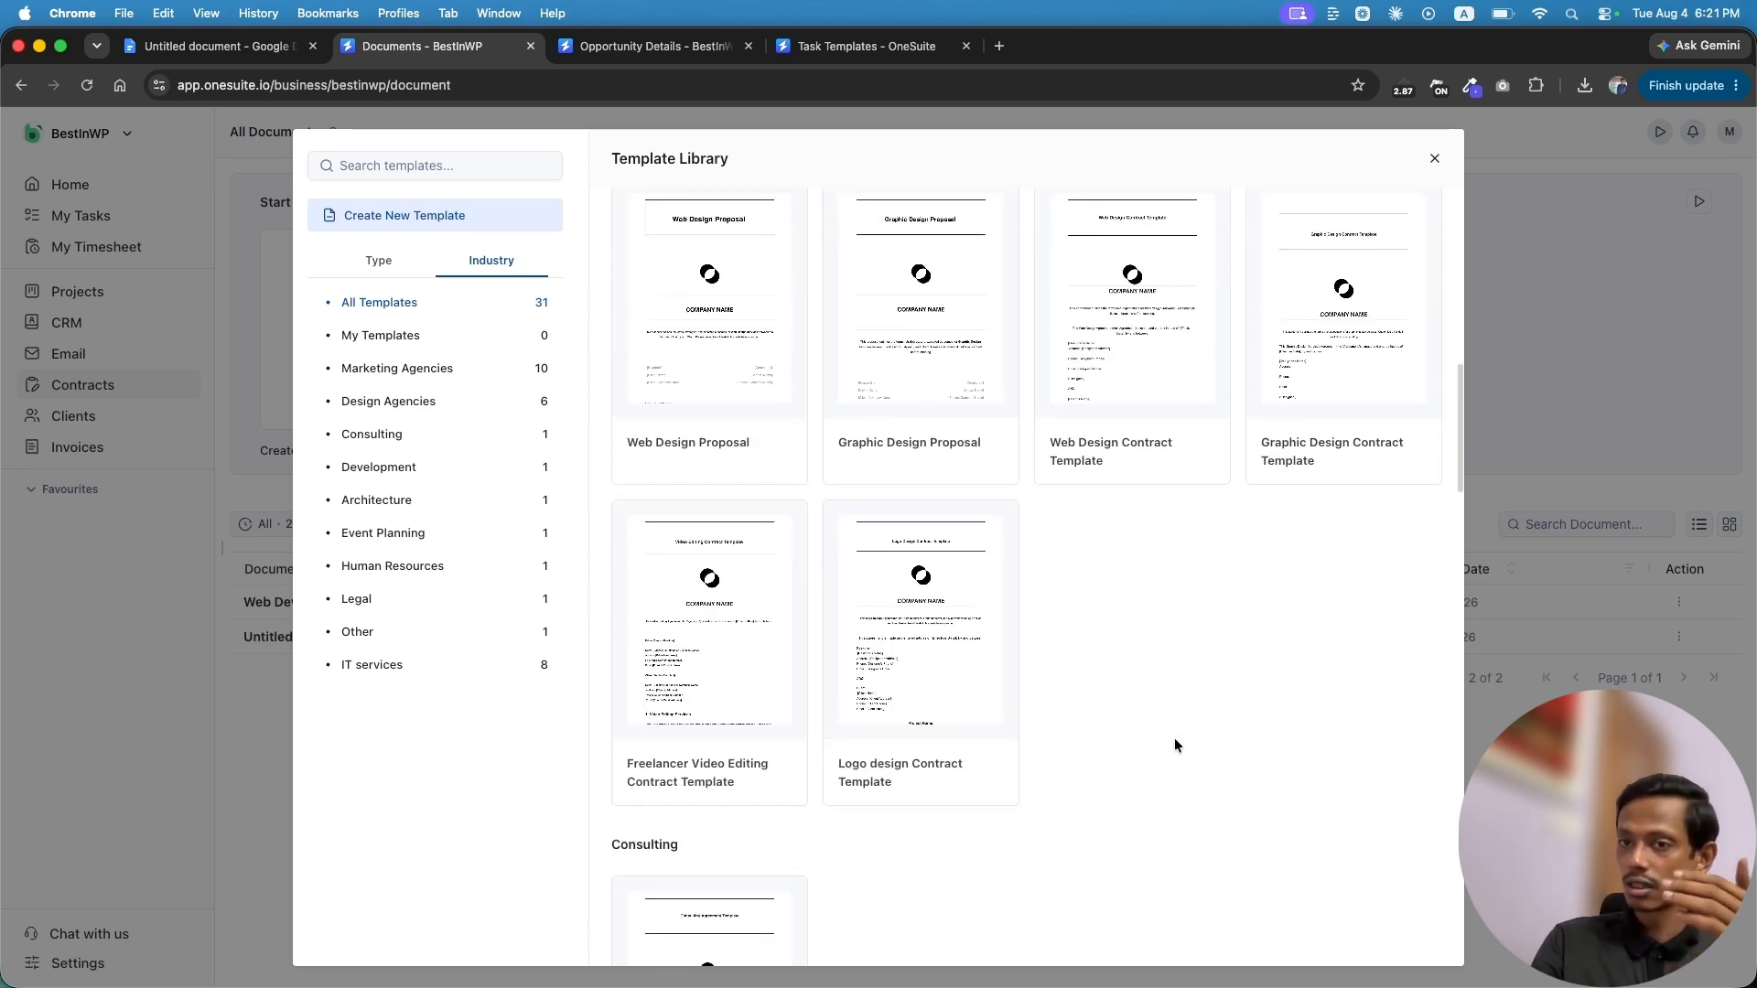
scroll(1175, 744, "down", 11)
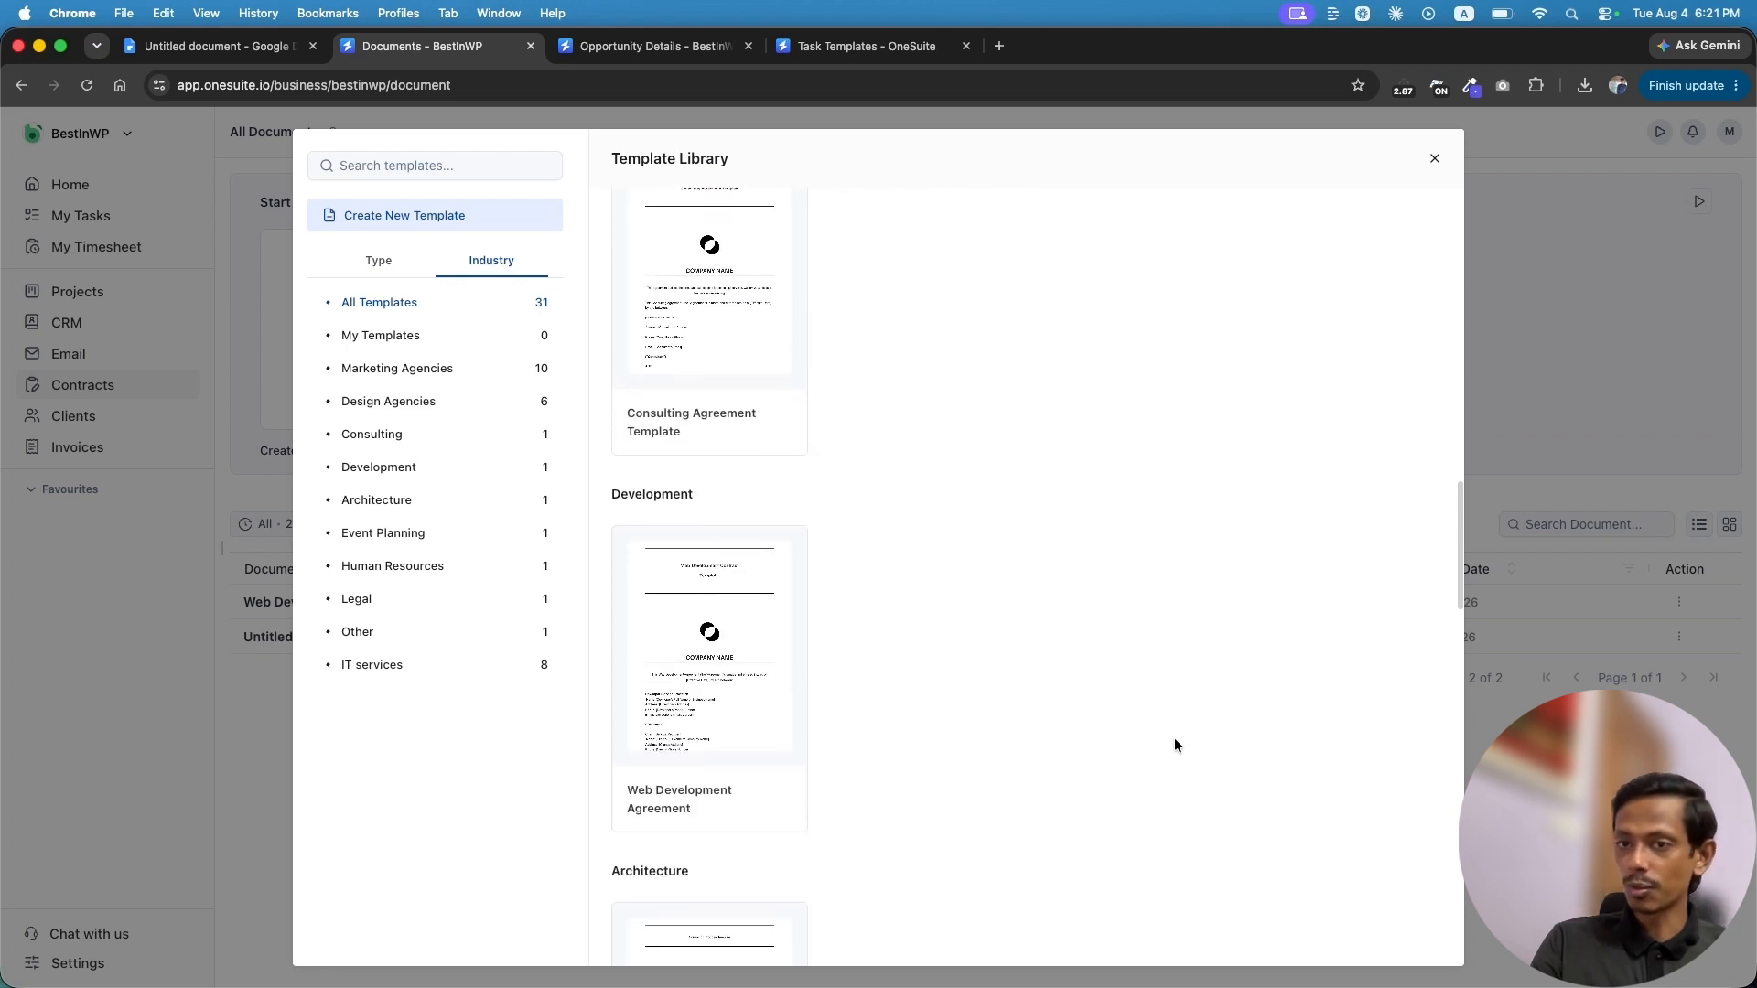
scroll(1174, 745, "down", 7)
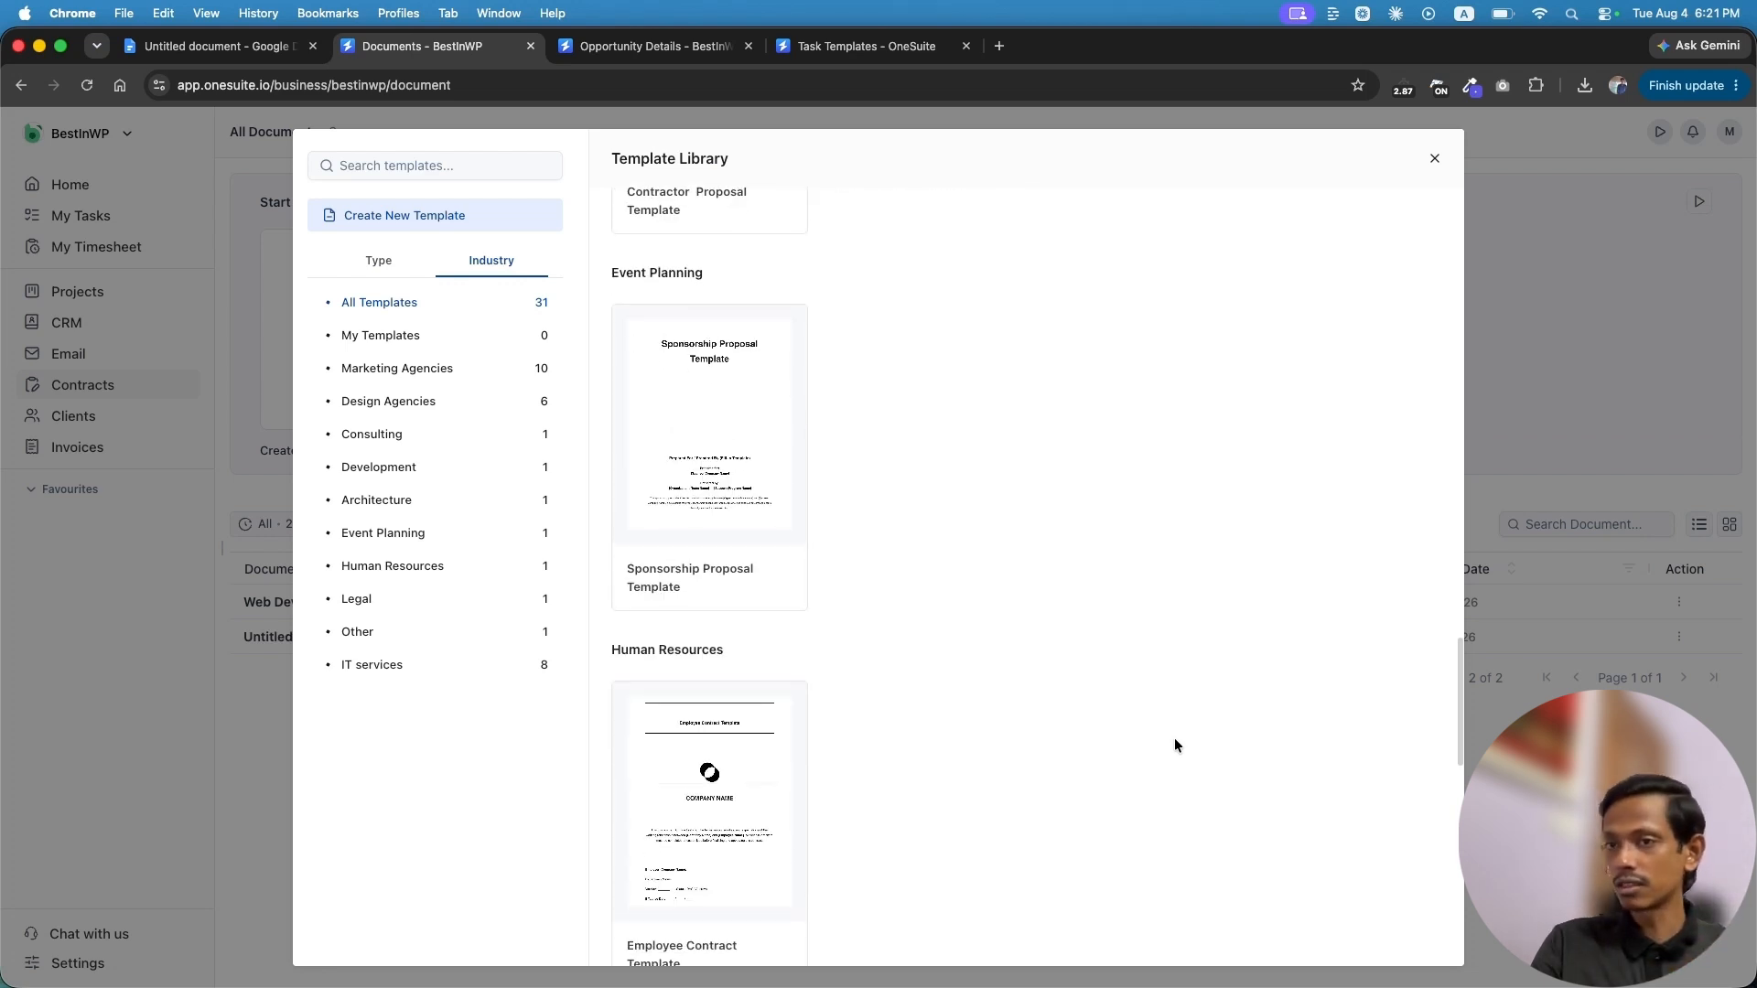
scroll(1175, 745, "down", 8)
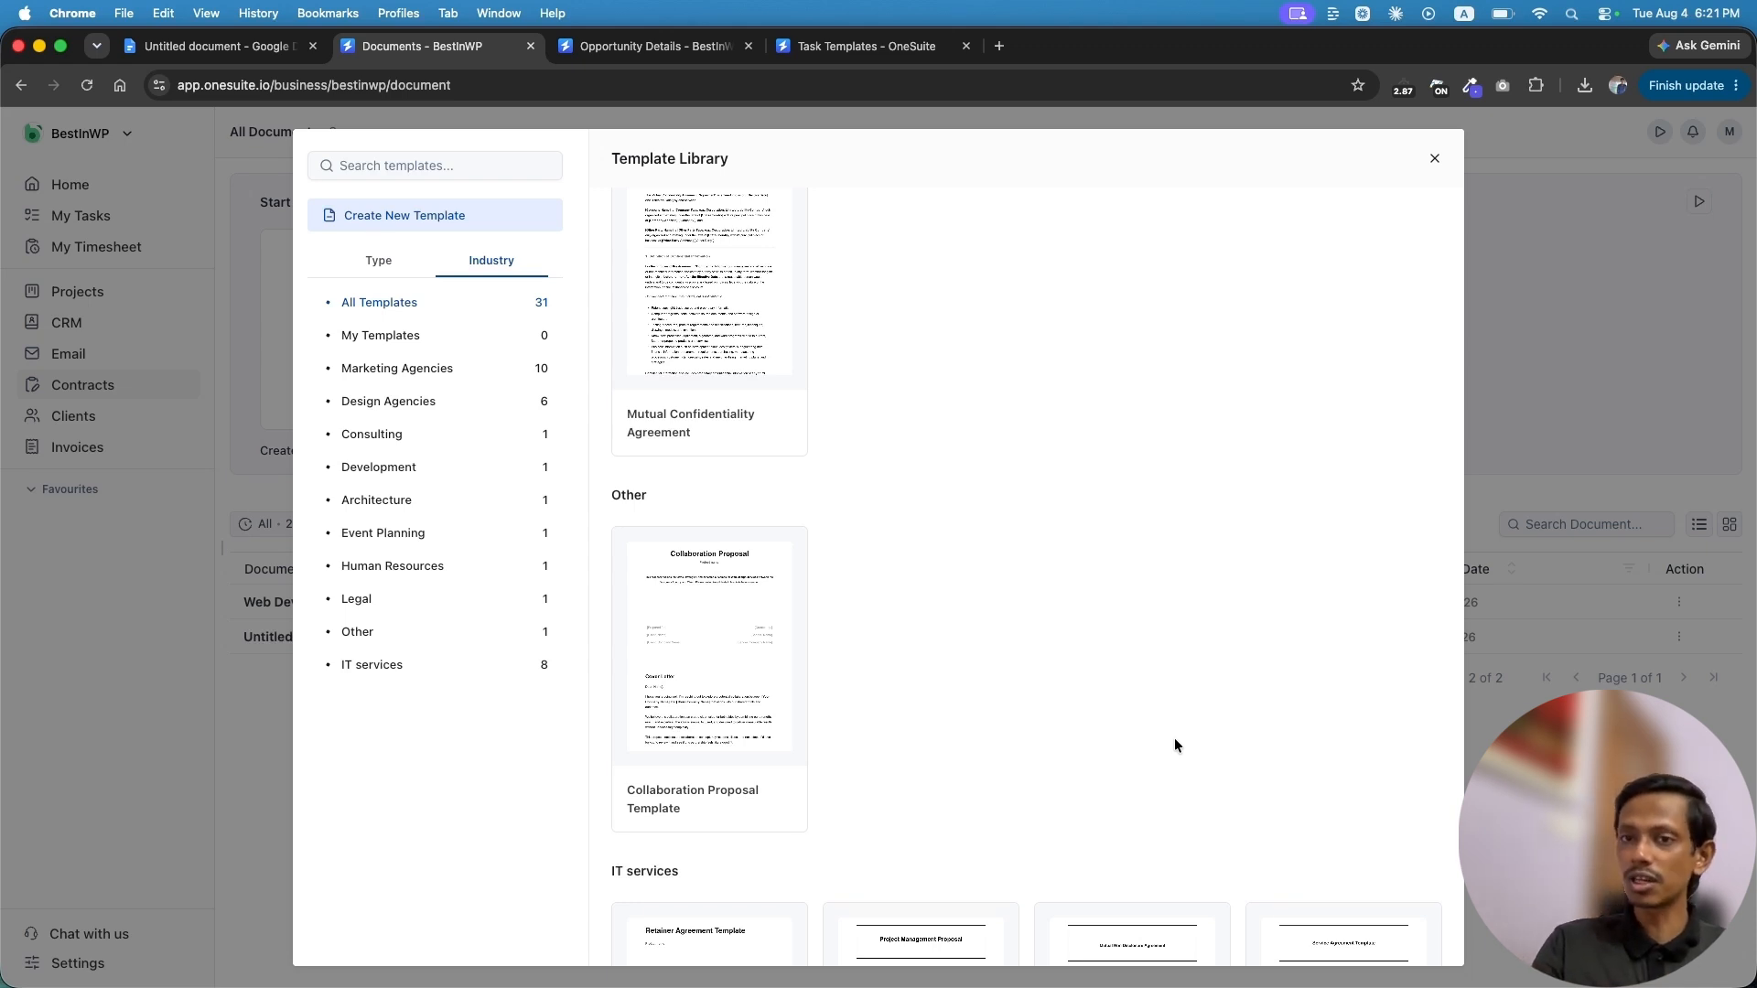
mouse_move(710, 628)
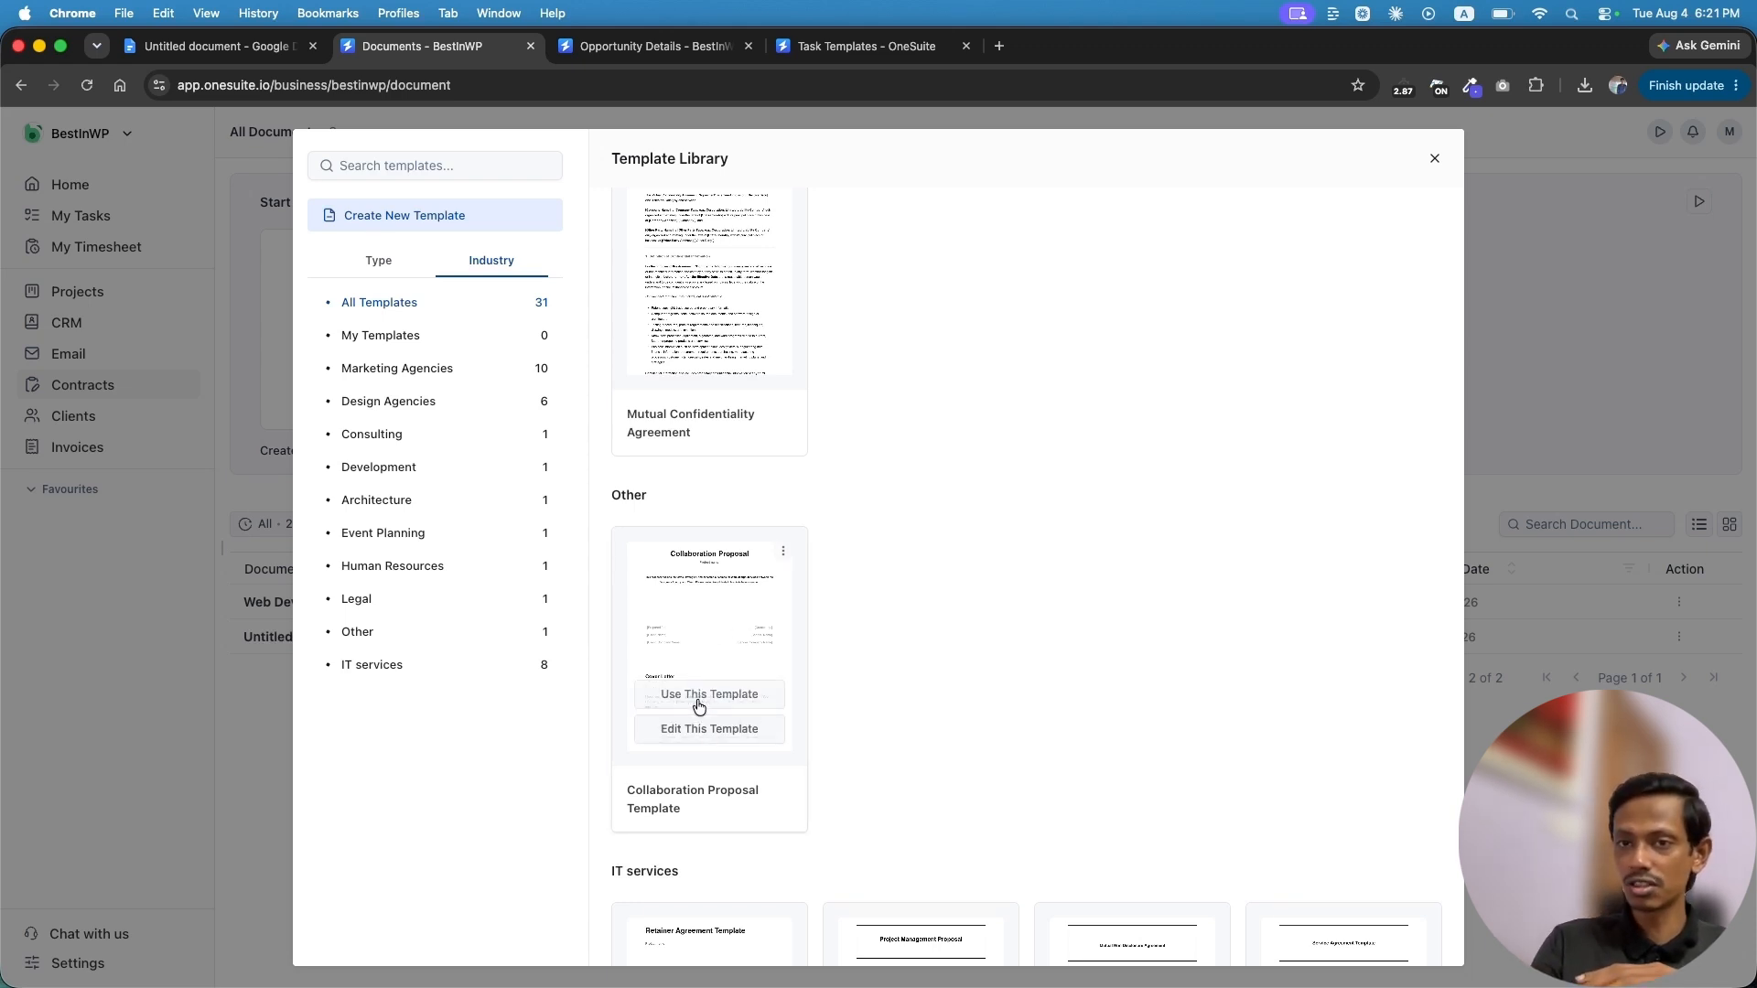
left_click(378, 260)
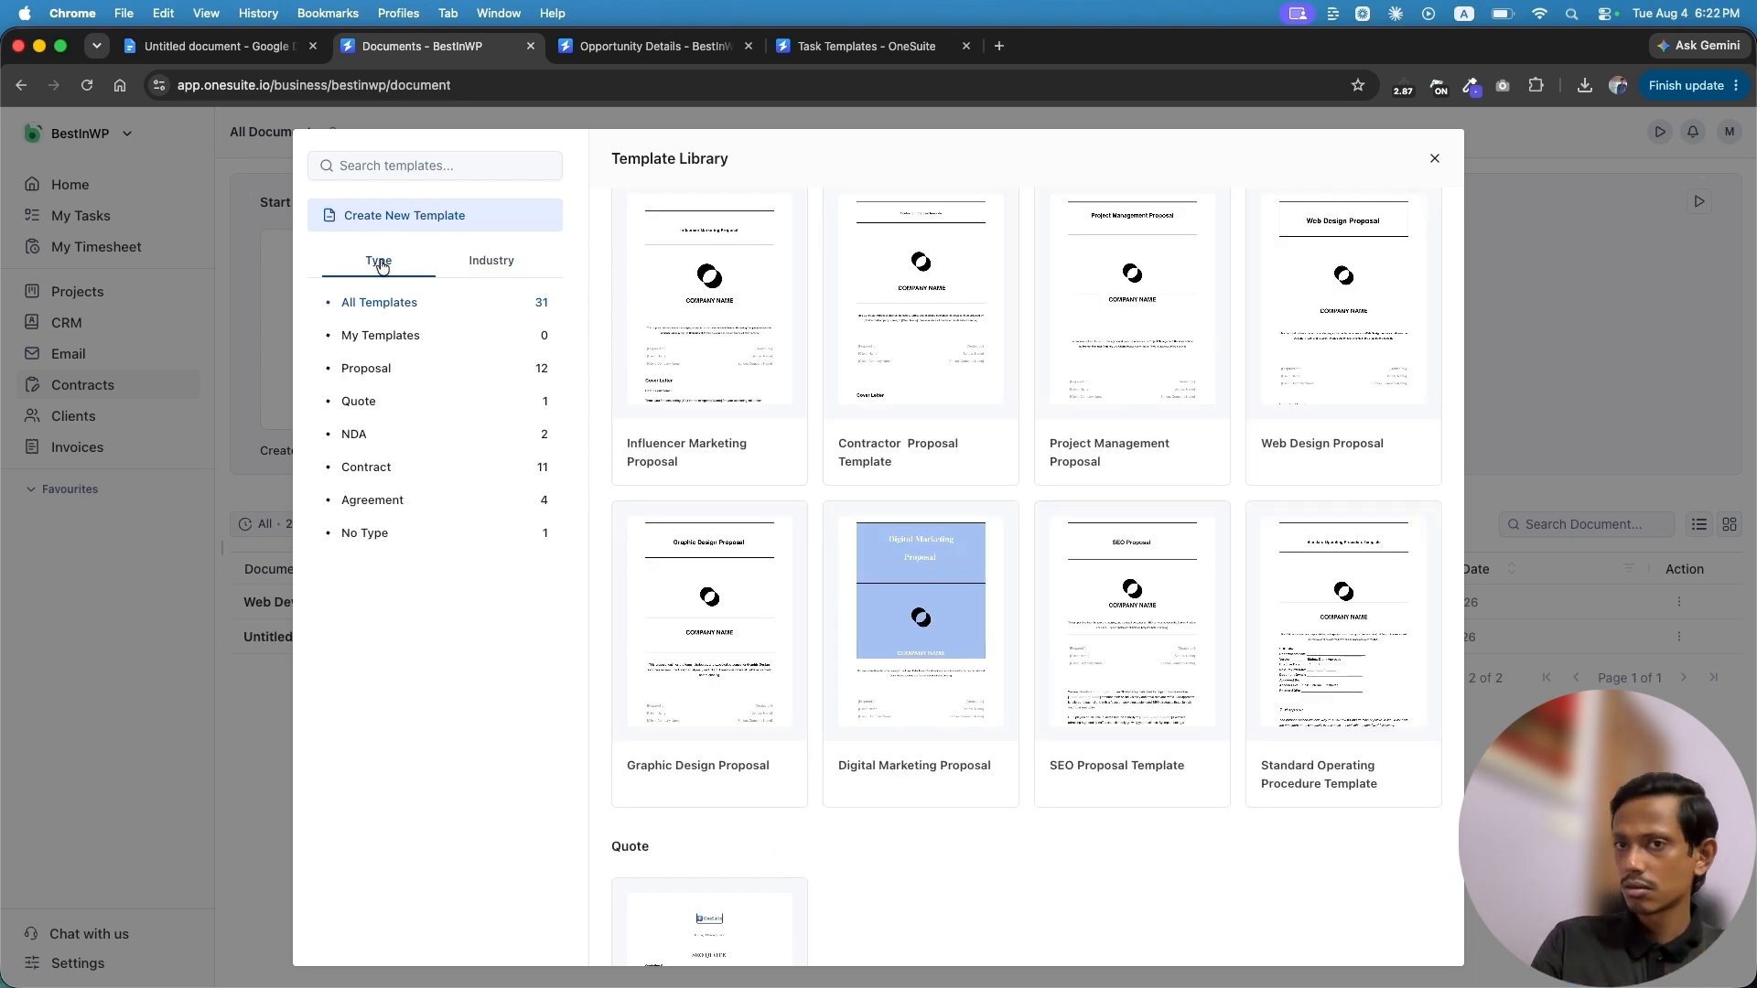
Filter to NDA, then to the 11 Contract templates and scroll through them
left_click(394, 442)
mouse_move(729, 487)
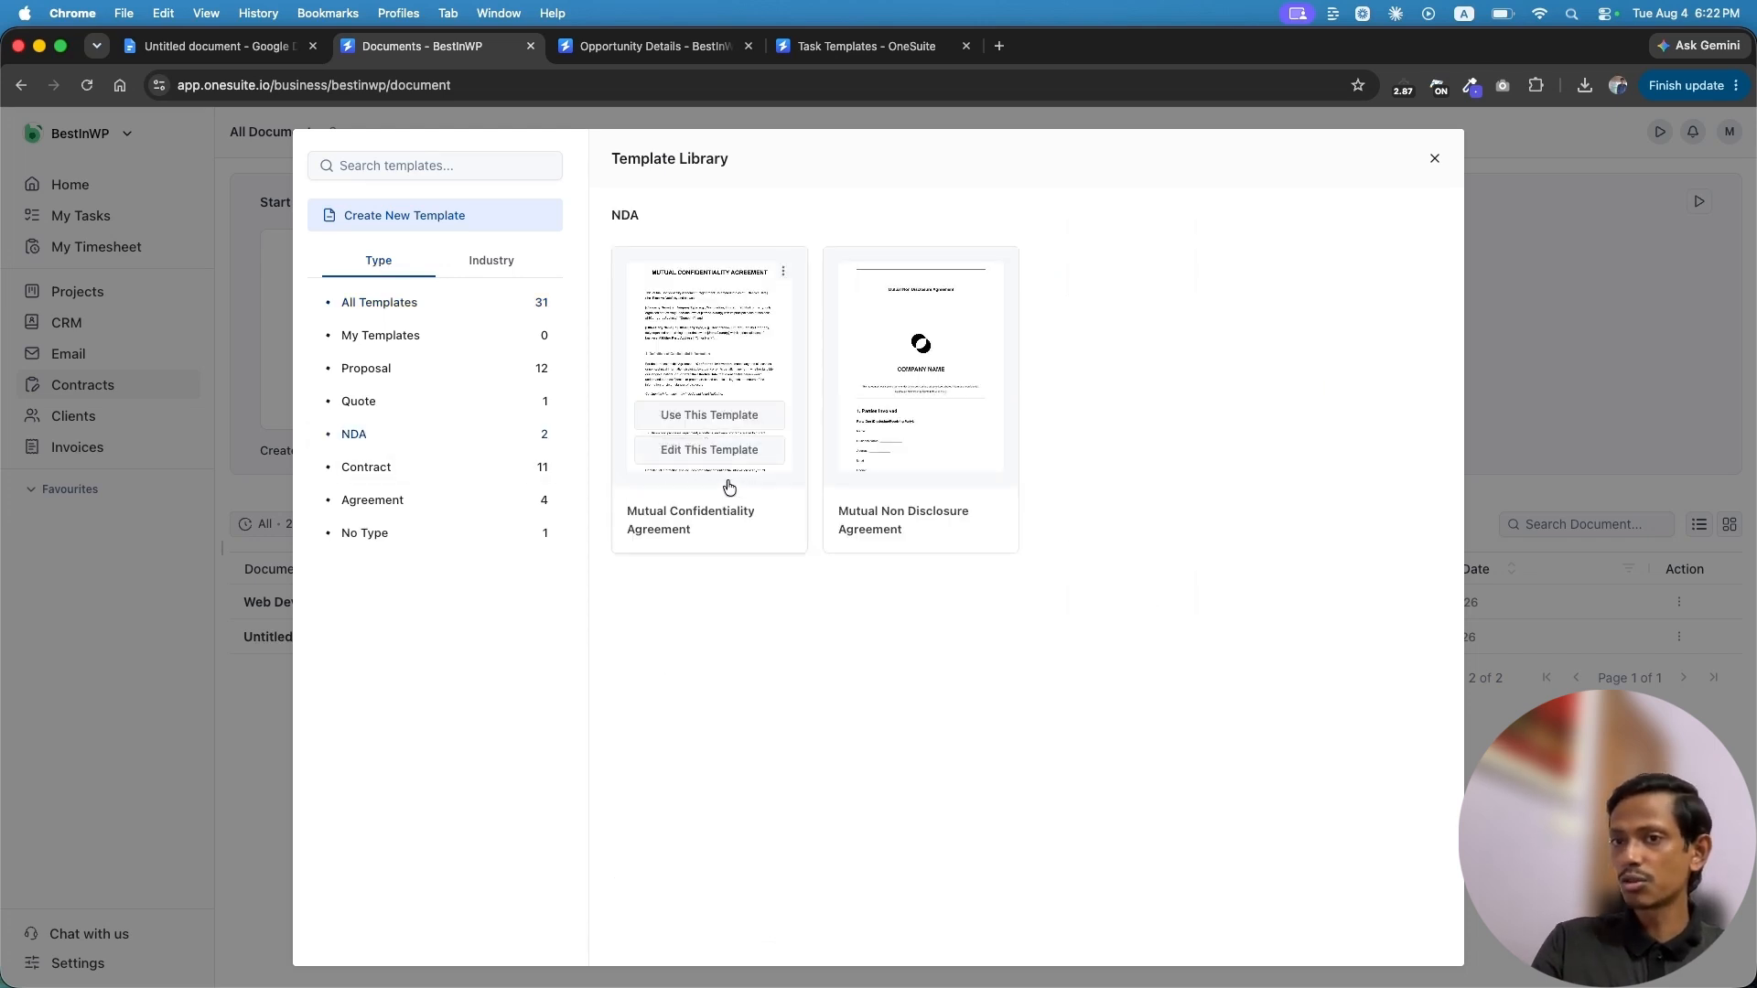
mouse_move(980, 468)
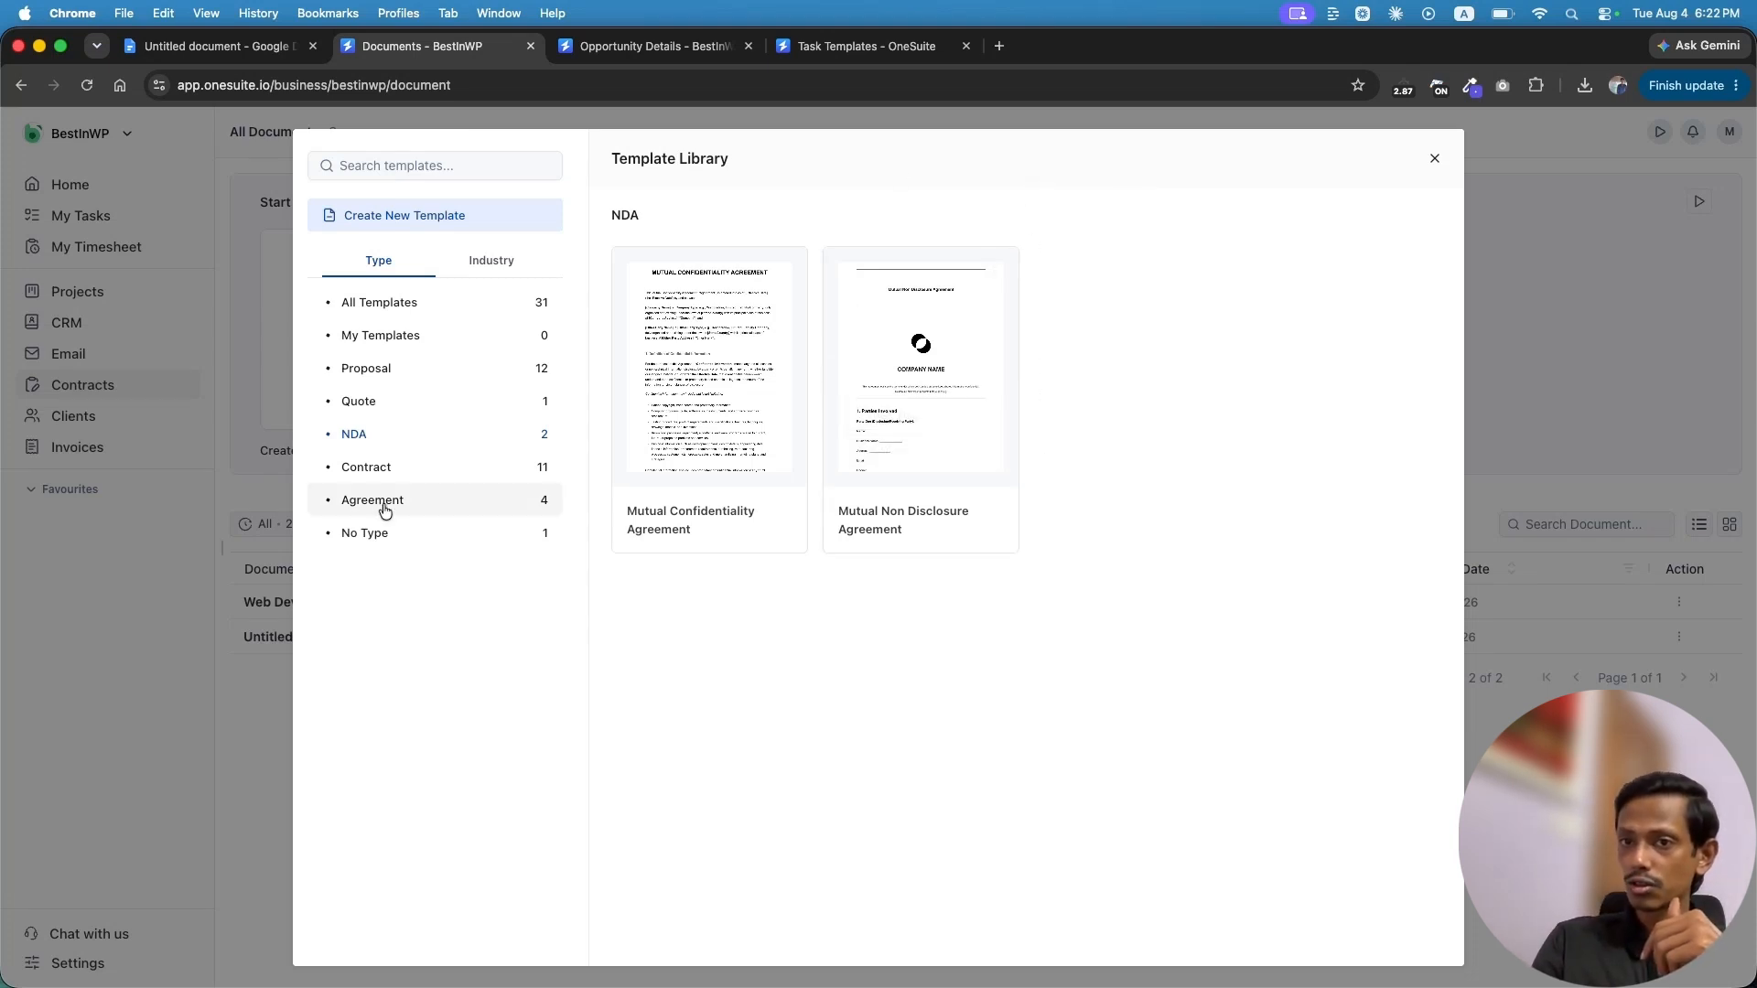
left_click(366, 467)
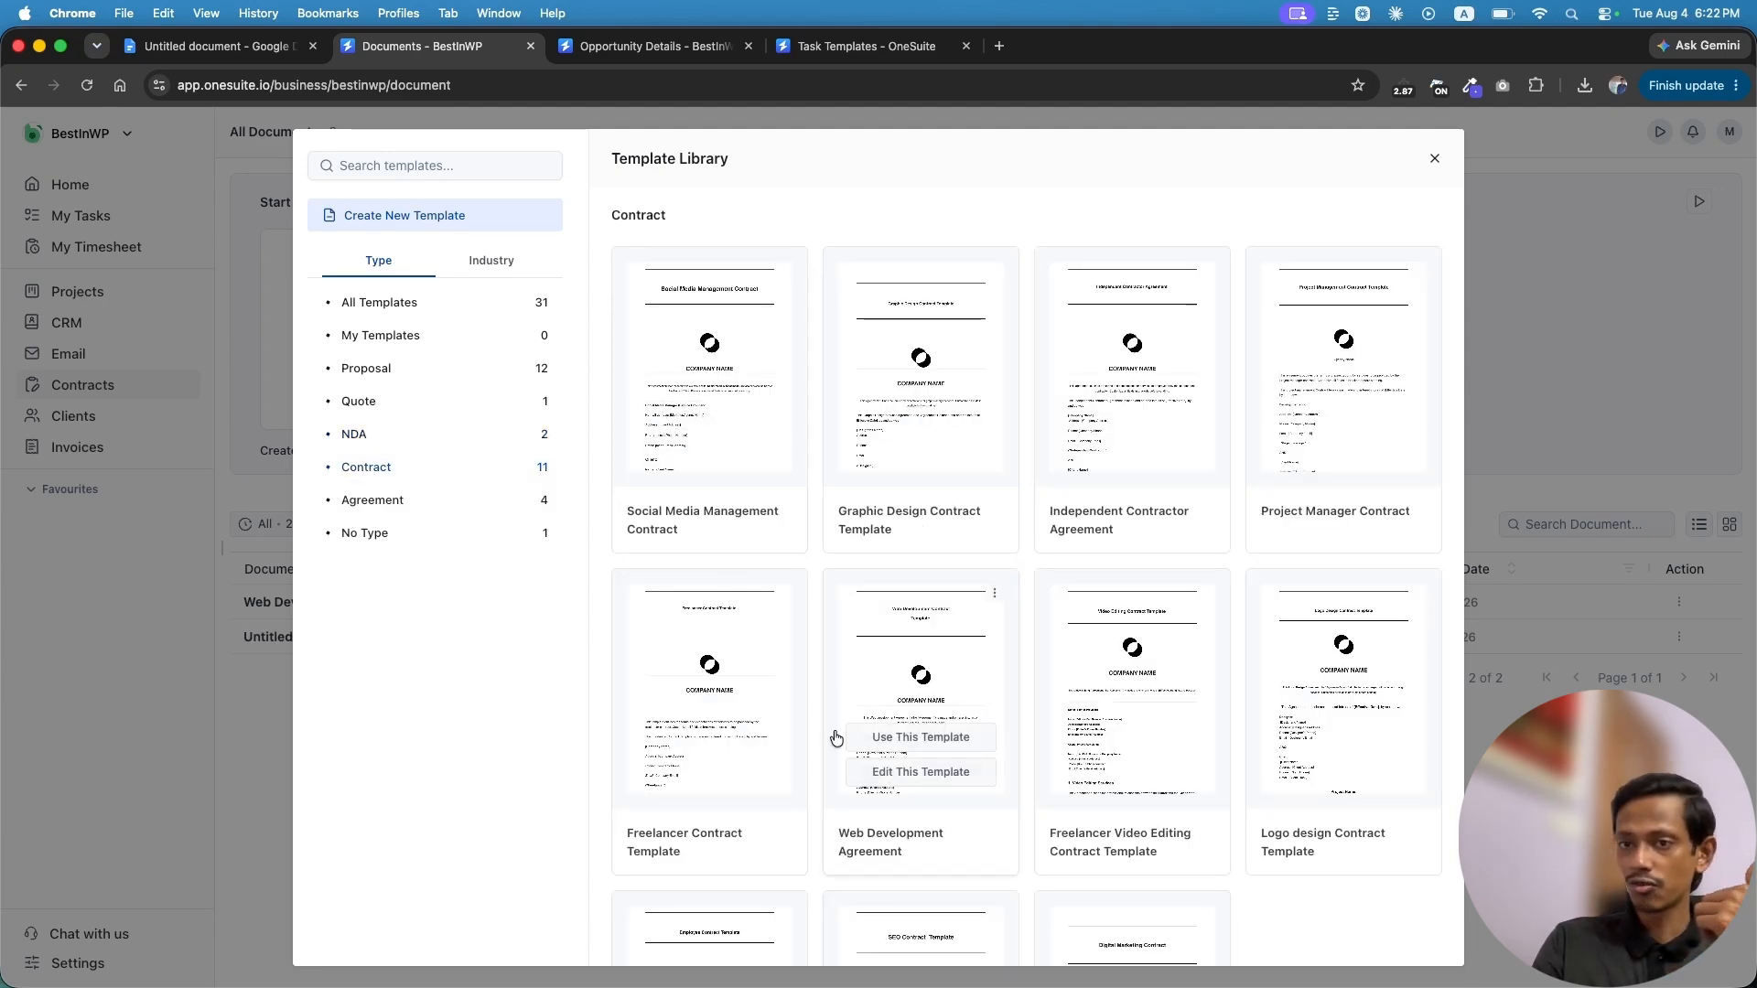
scroll(835, 738, "down", 5)
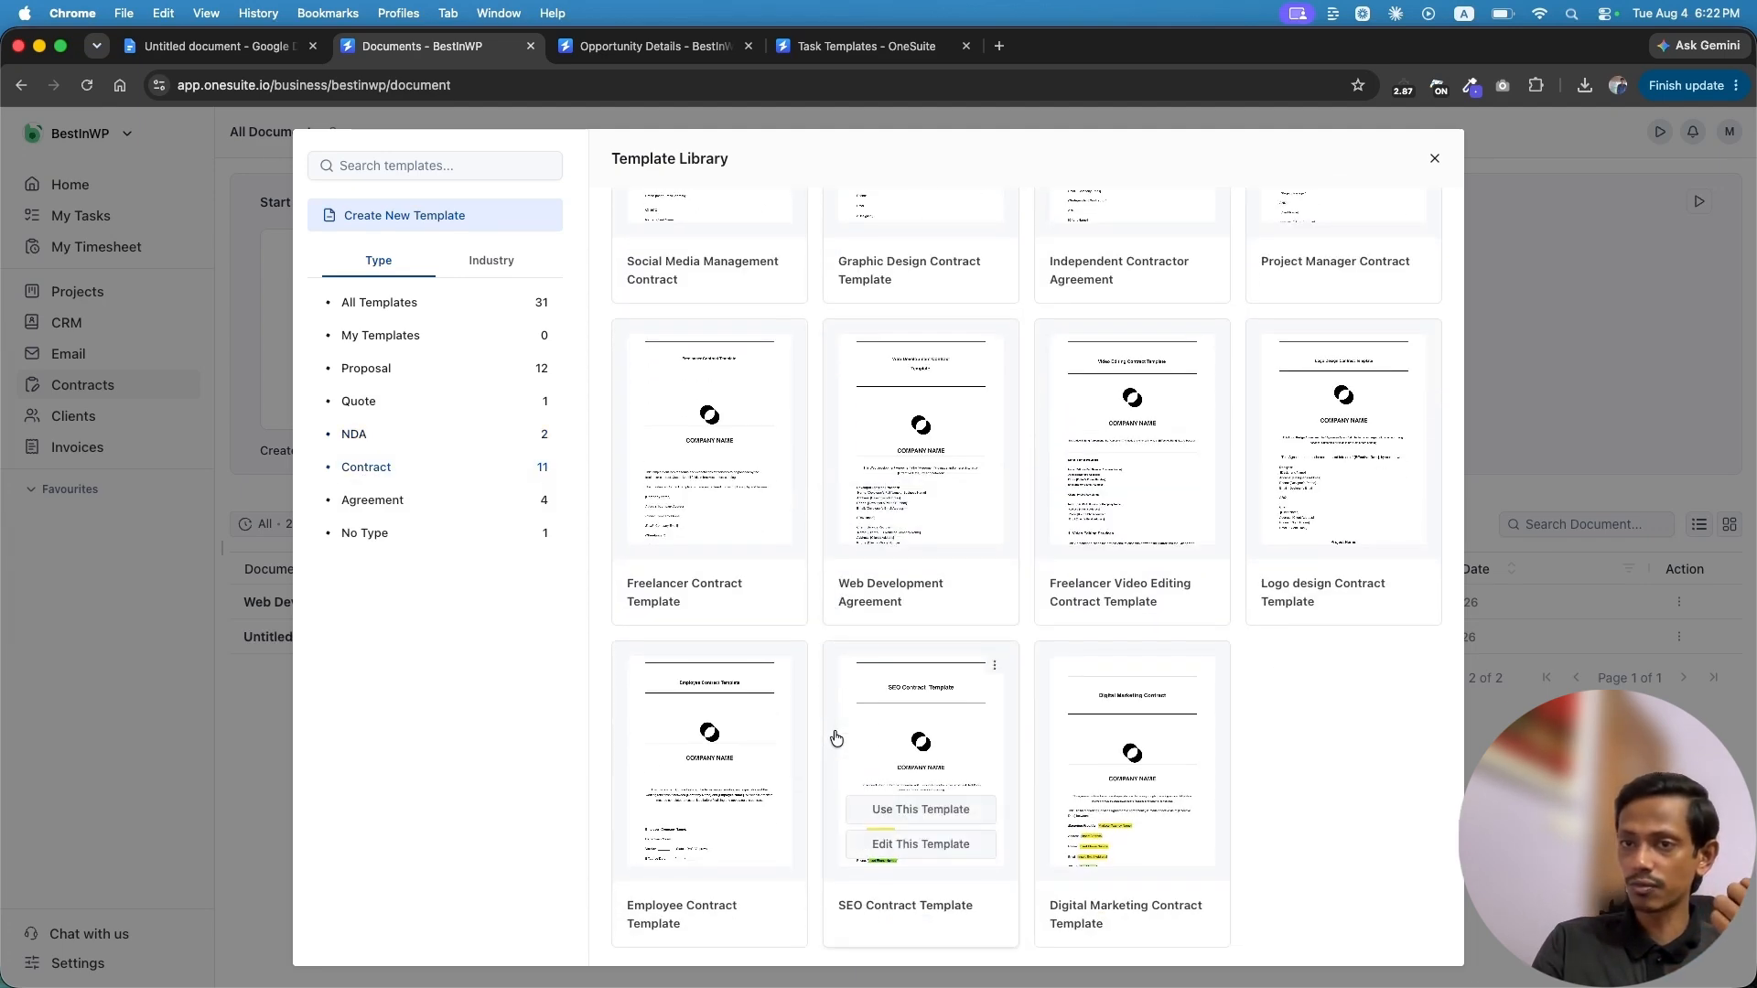
scroll(836, 738, "down", 1)
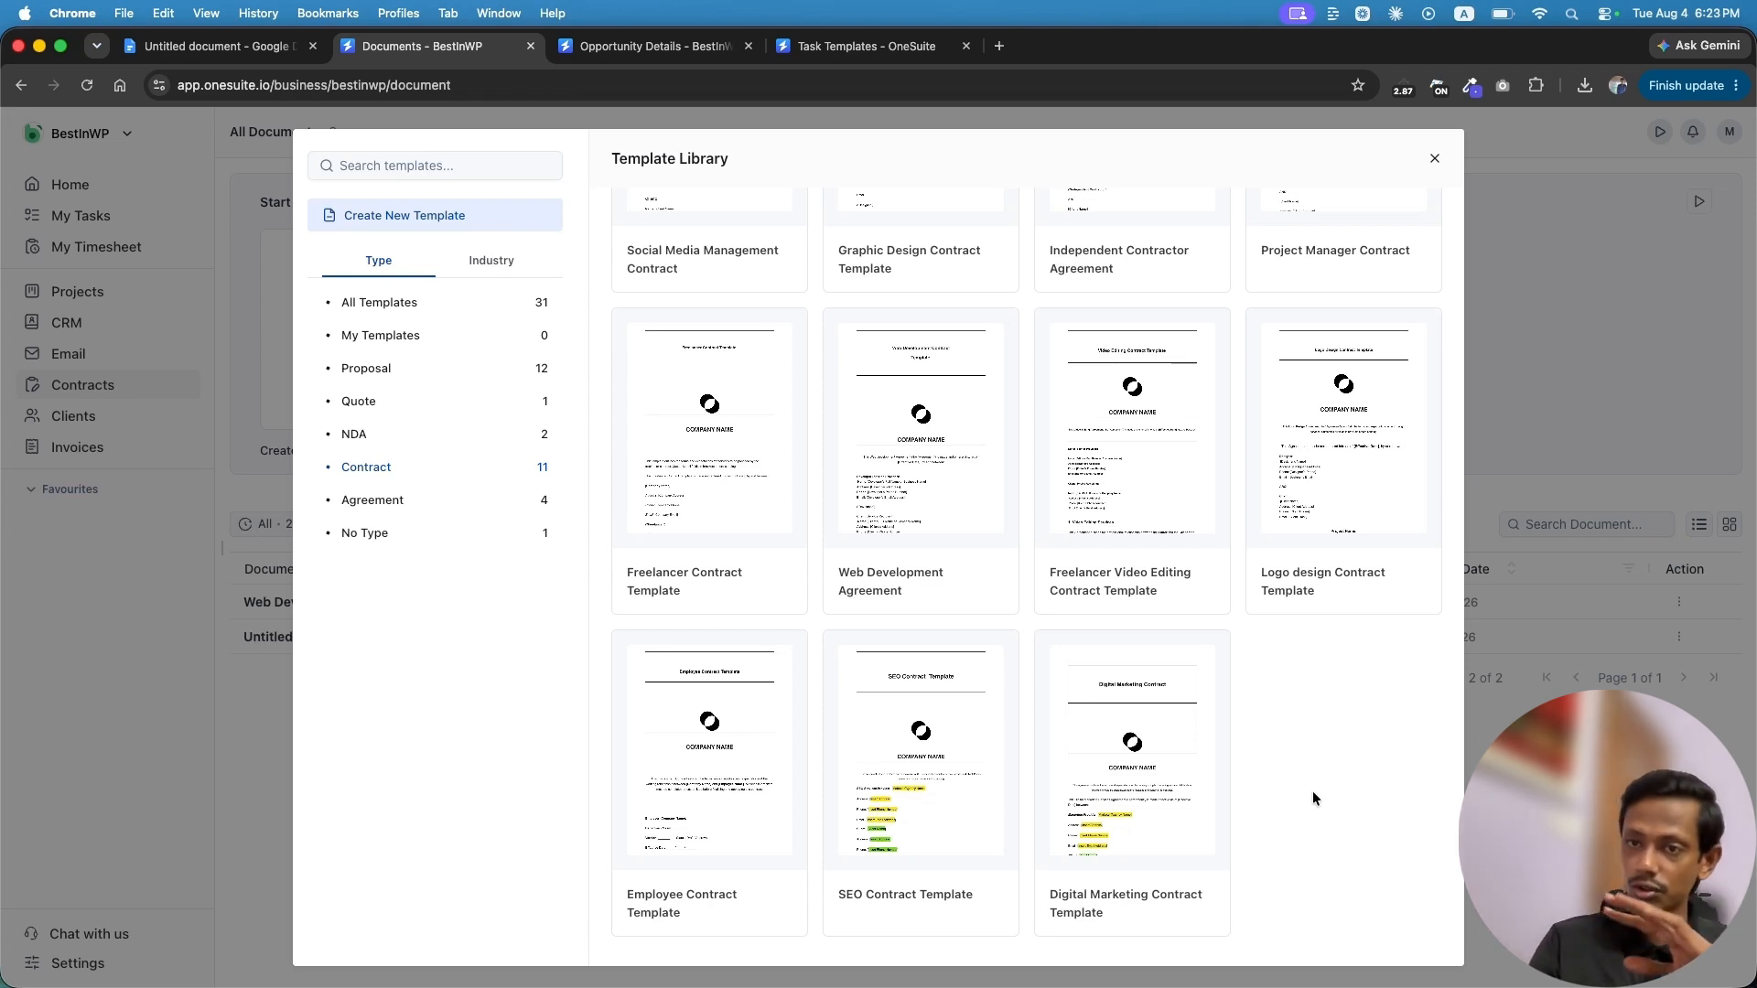
mouse_move(1336, 512)
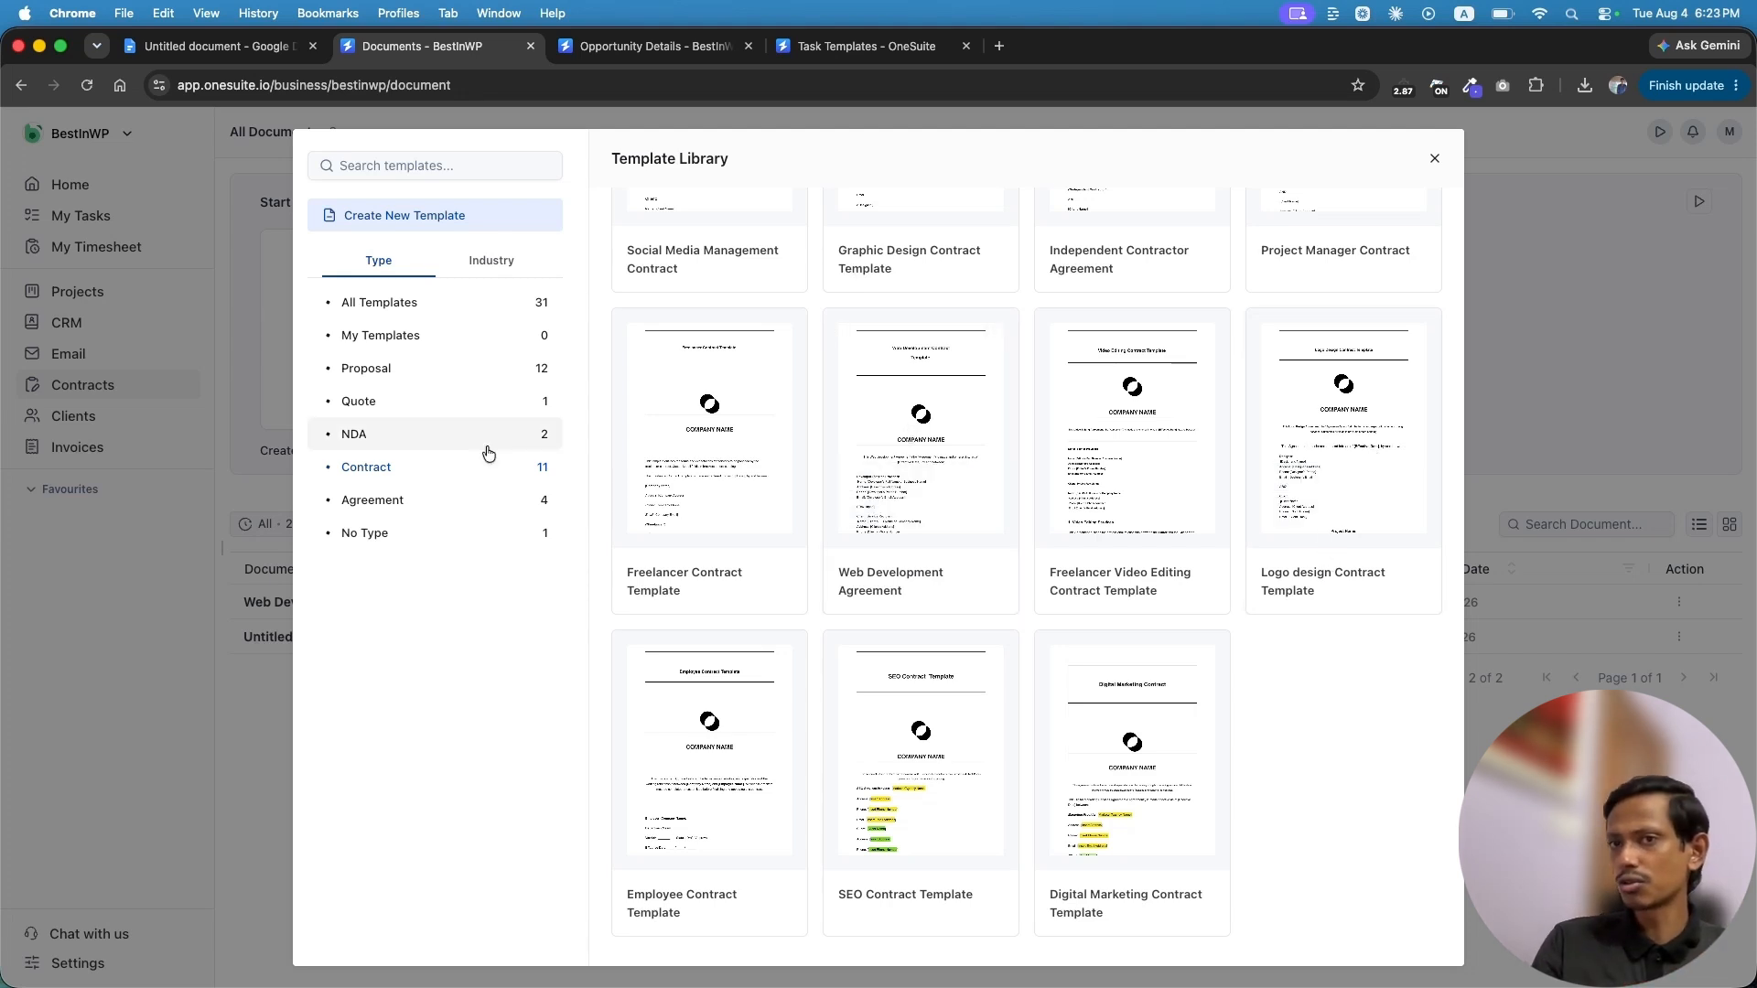
Return to the Industry grouping and use the Social Media Management Contract template
left_click(492, 264)
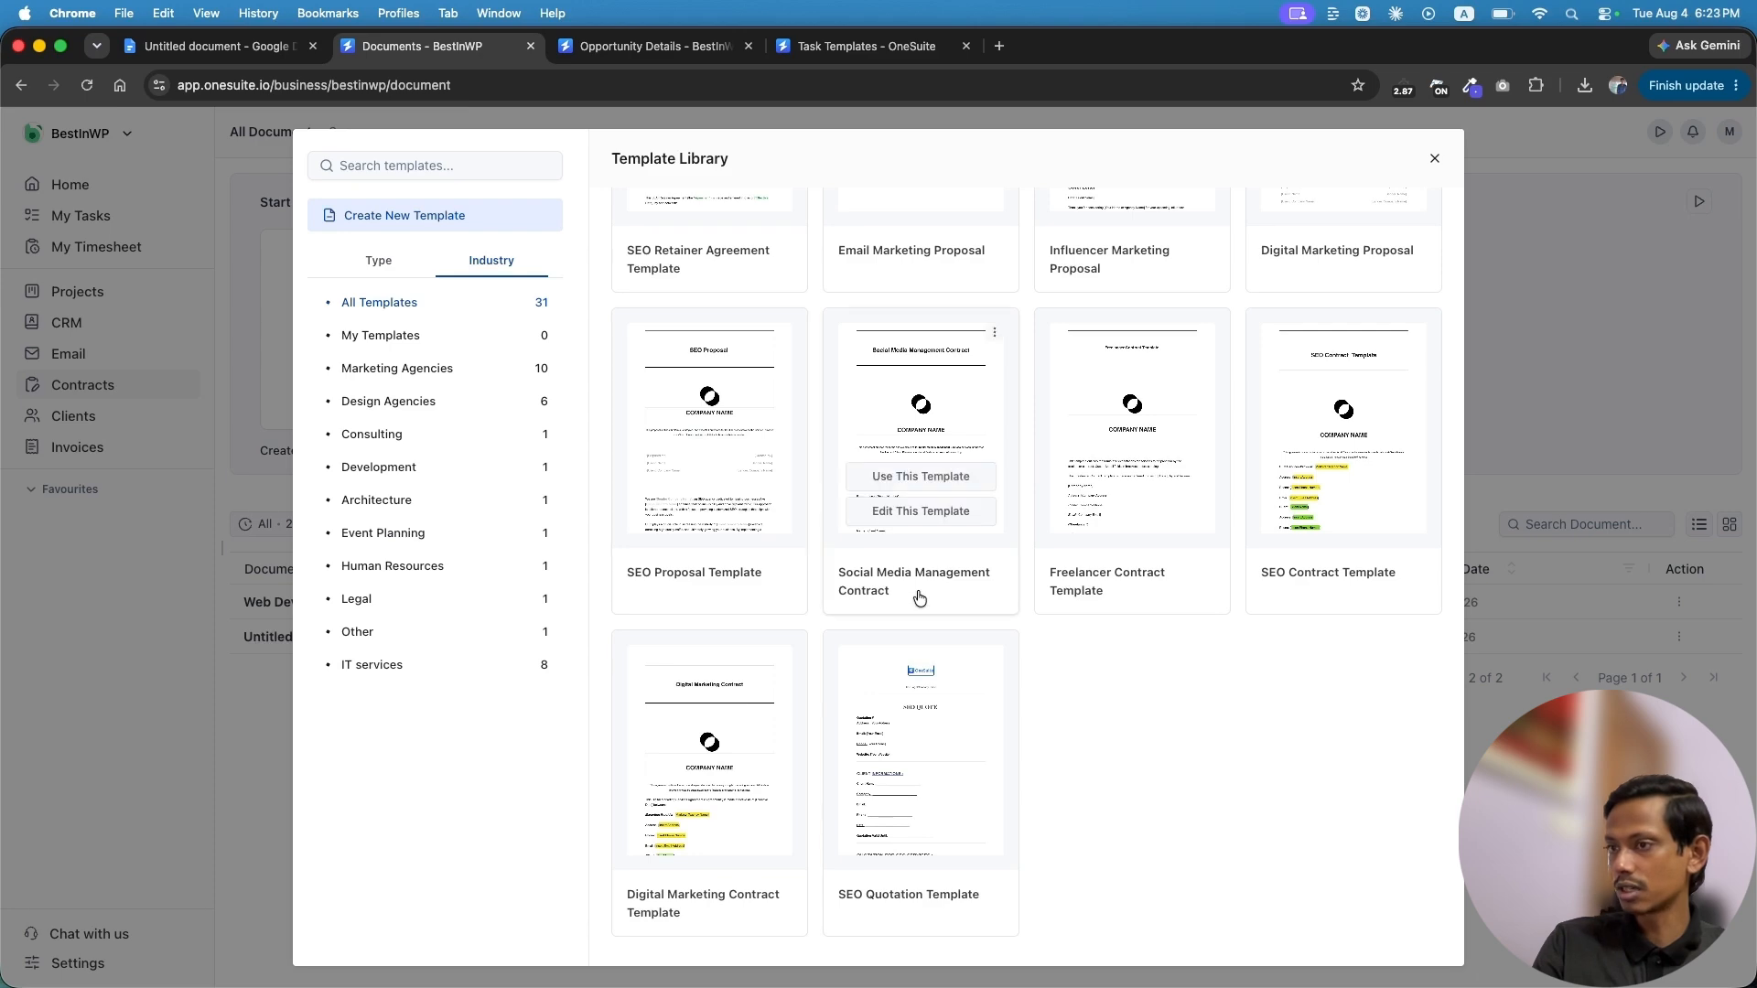
scroll(924, 512, "up", 3)
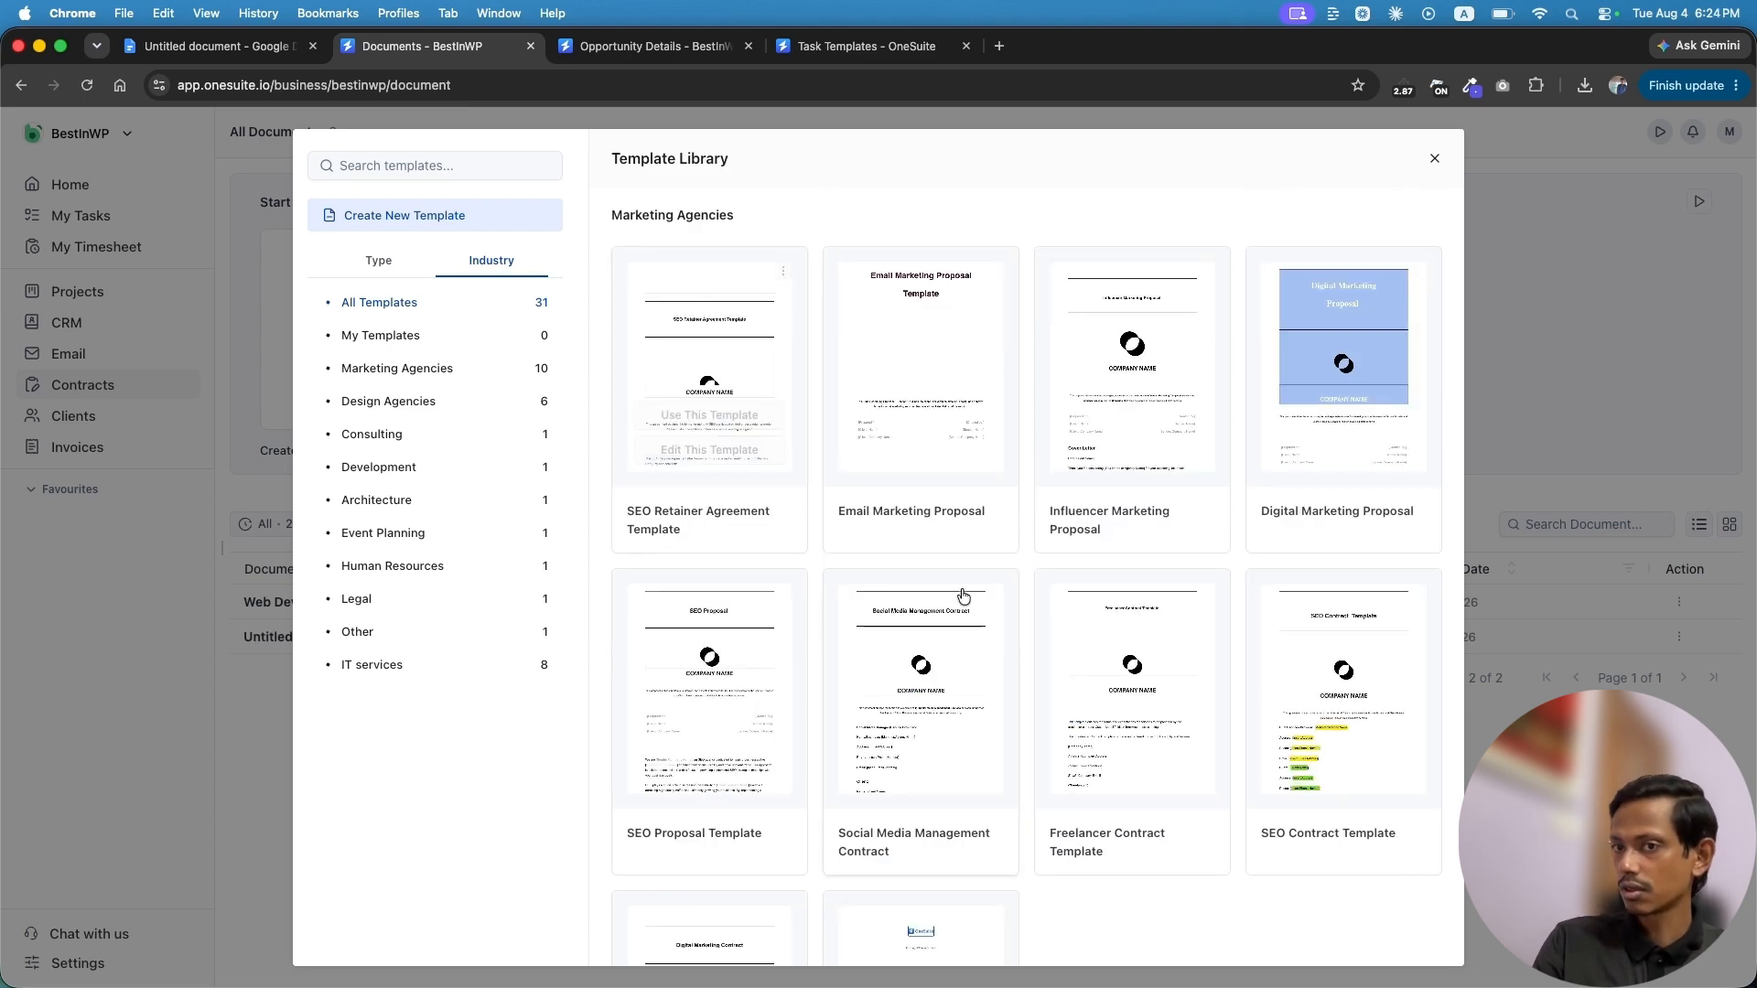
left_click(886, 741)
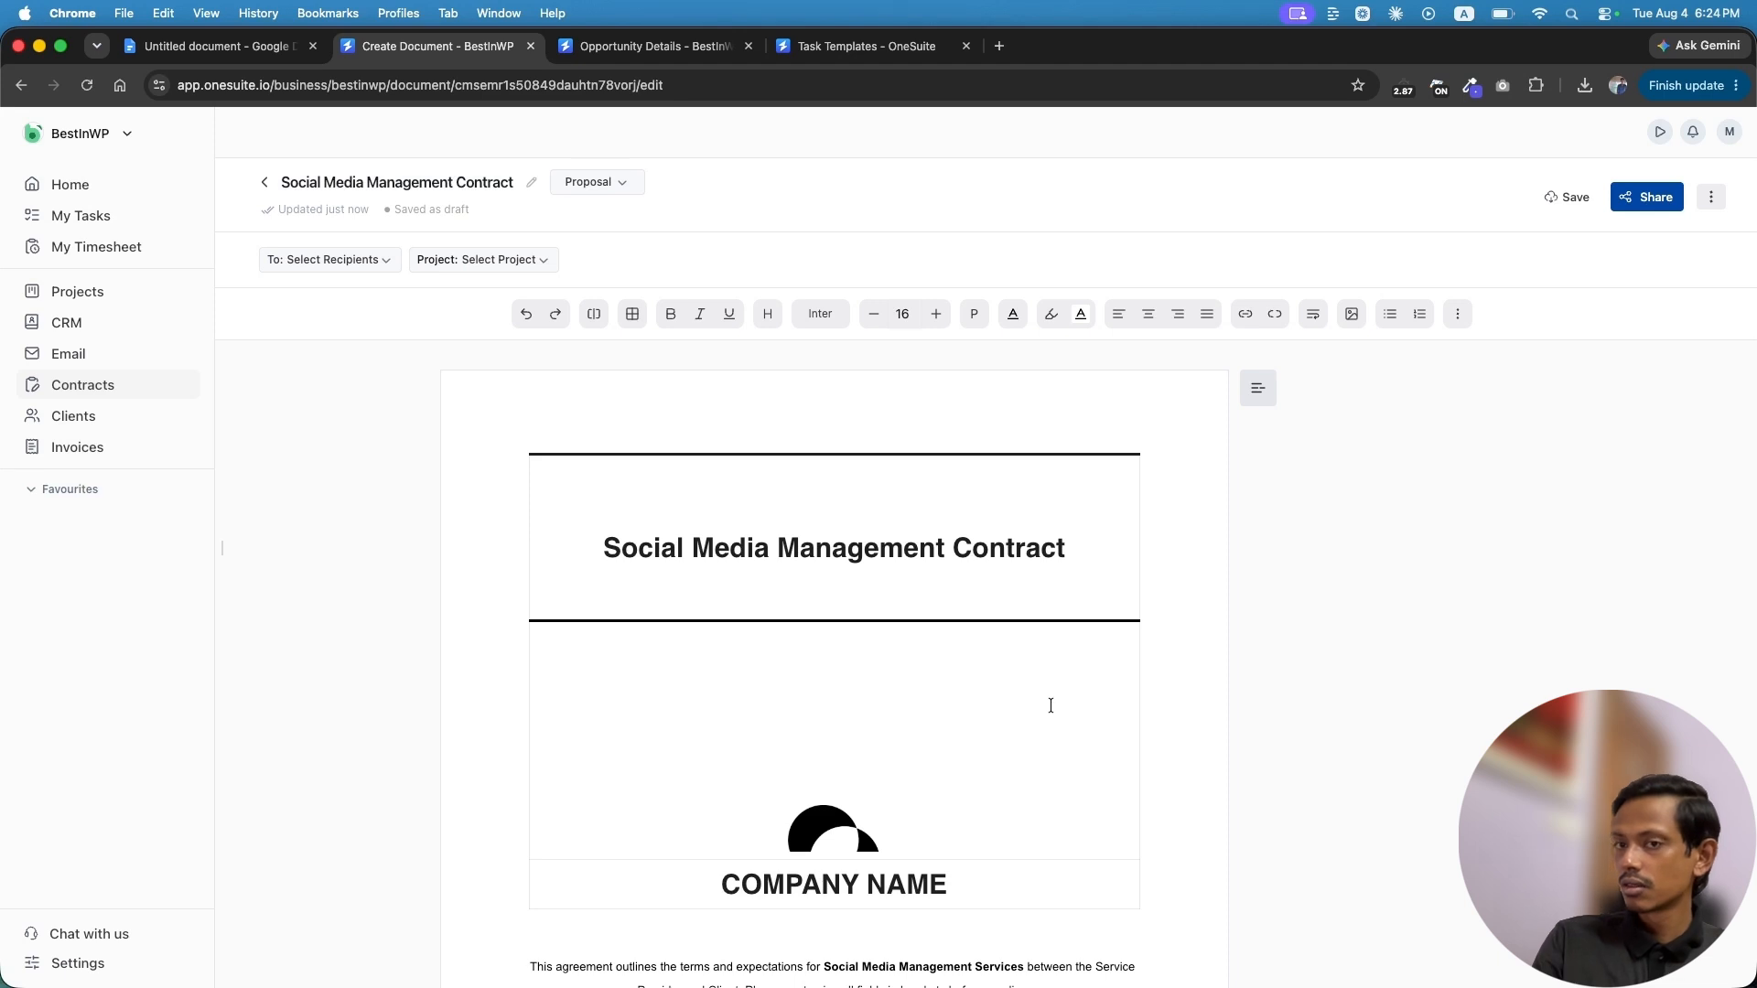
scroll(1050, 705, "down", 5)
double_click(816, 561)
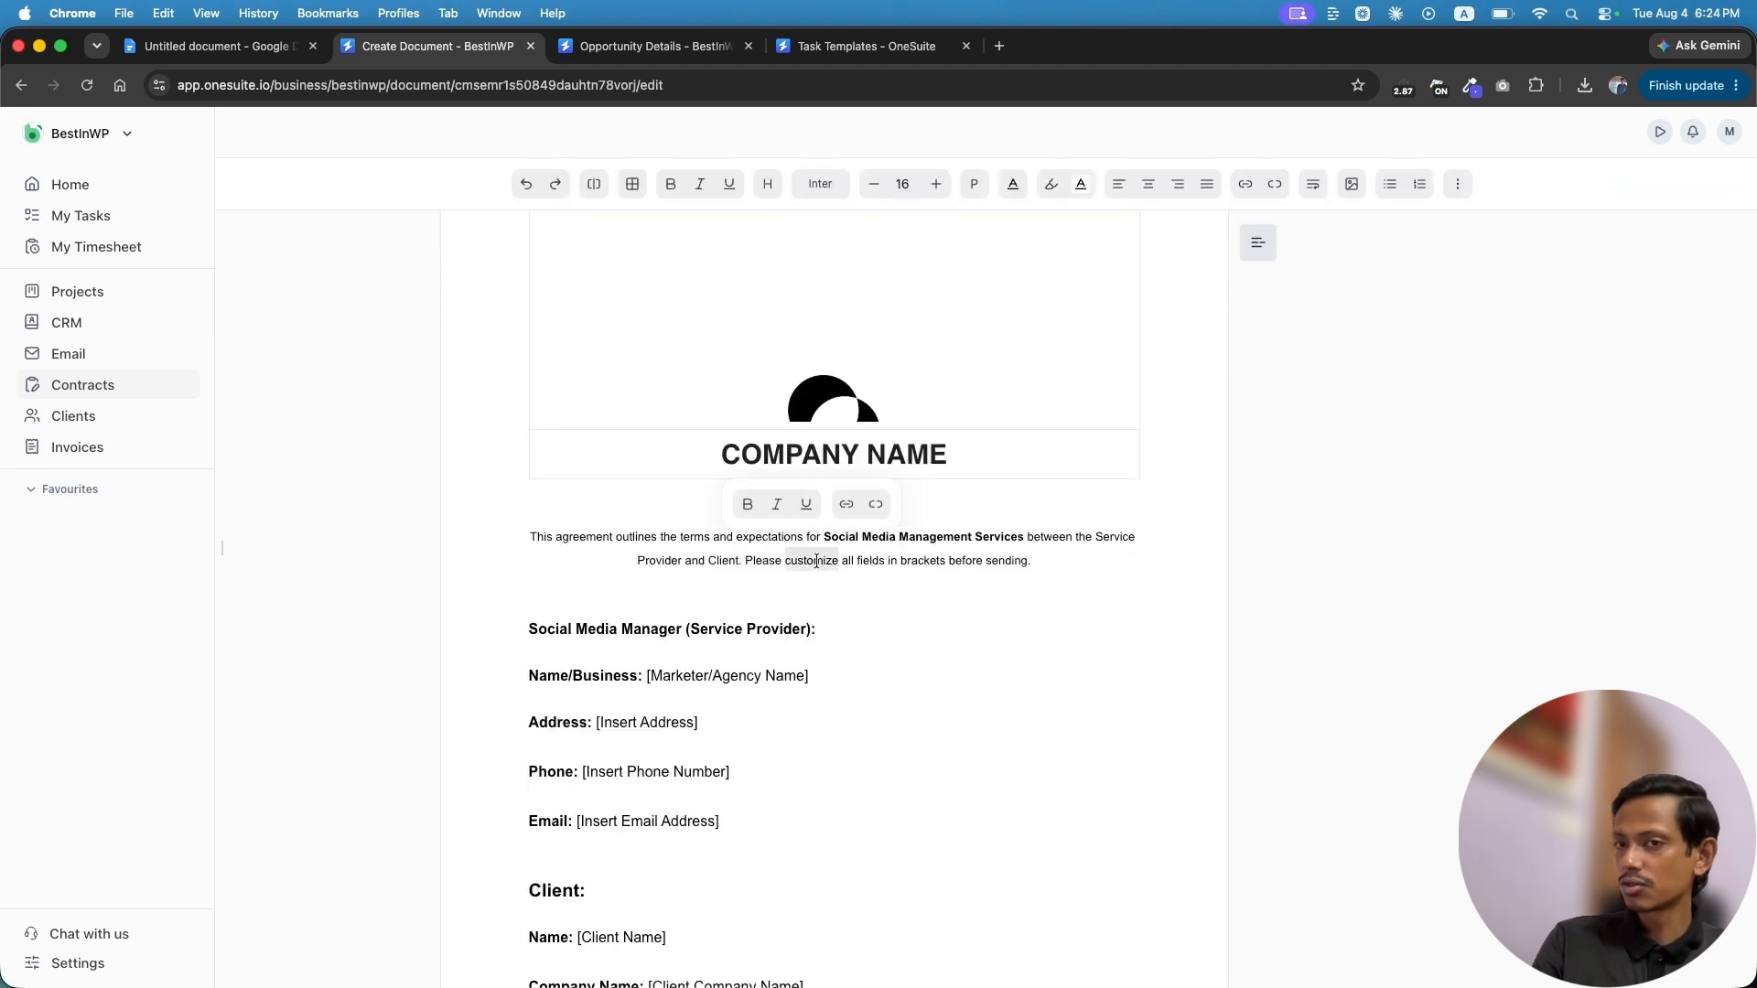
double_click(870, 564)
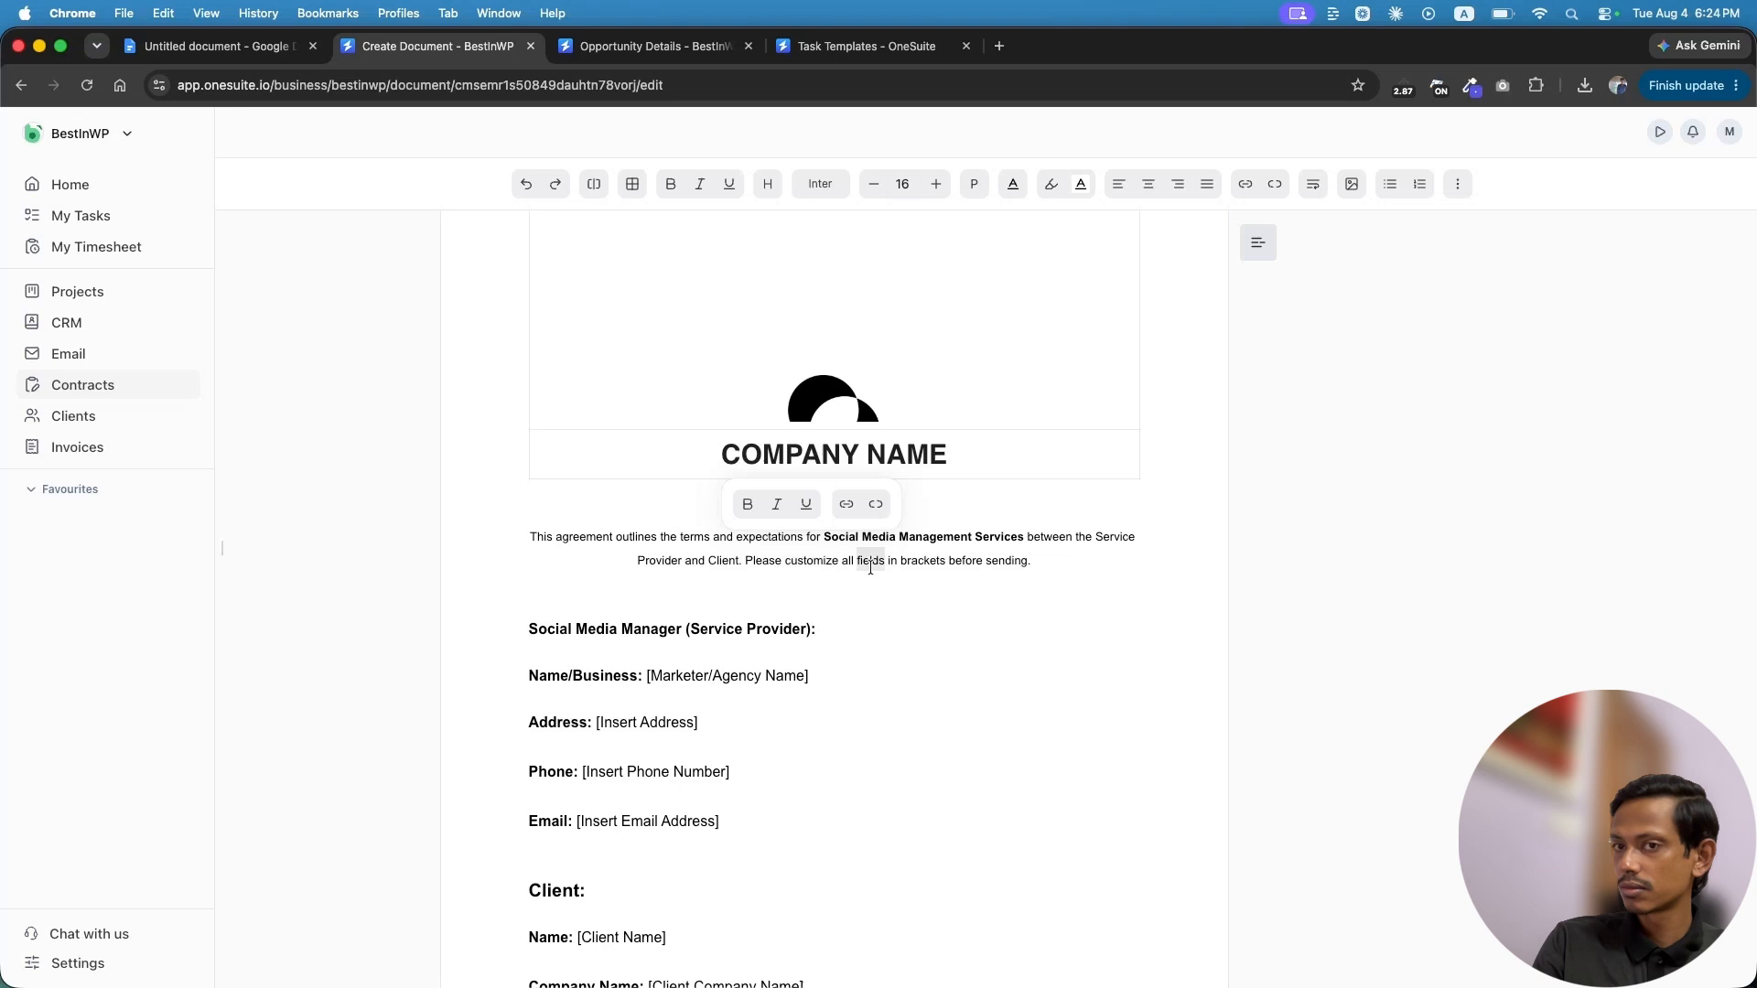
scroll(819, 781, "down", 3)
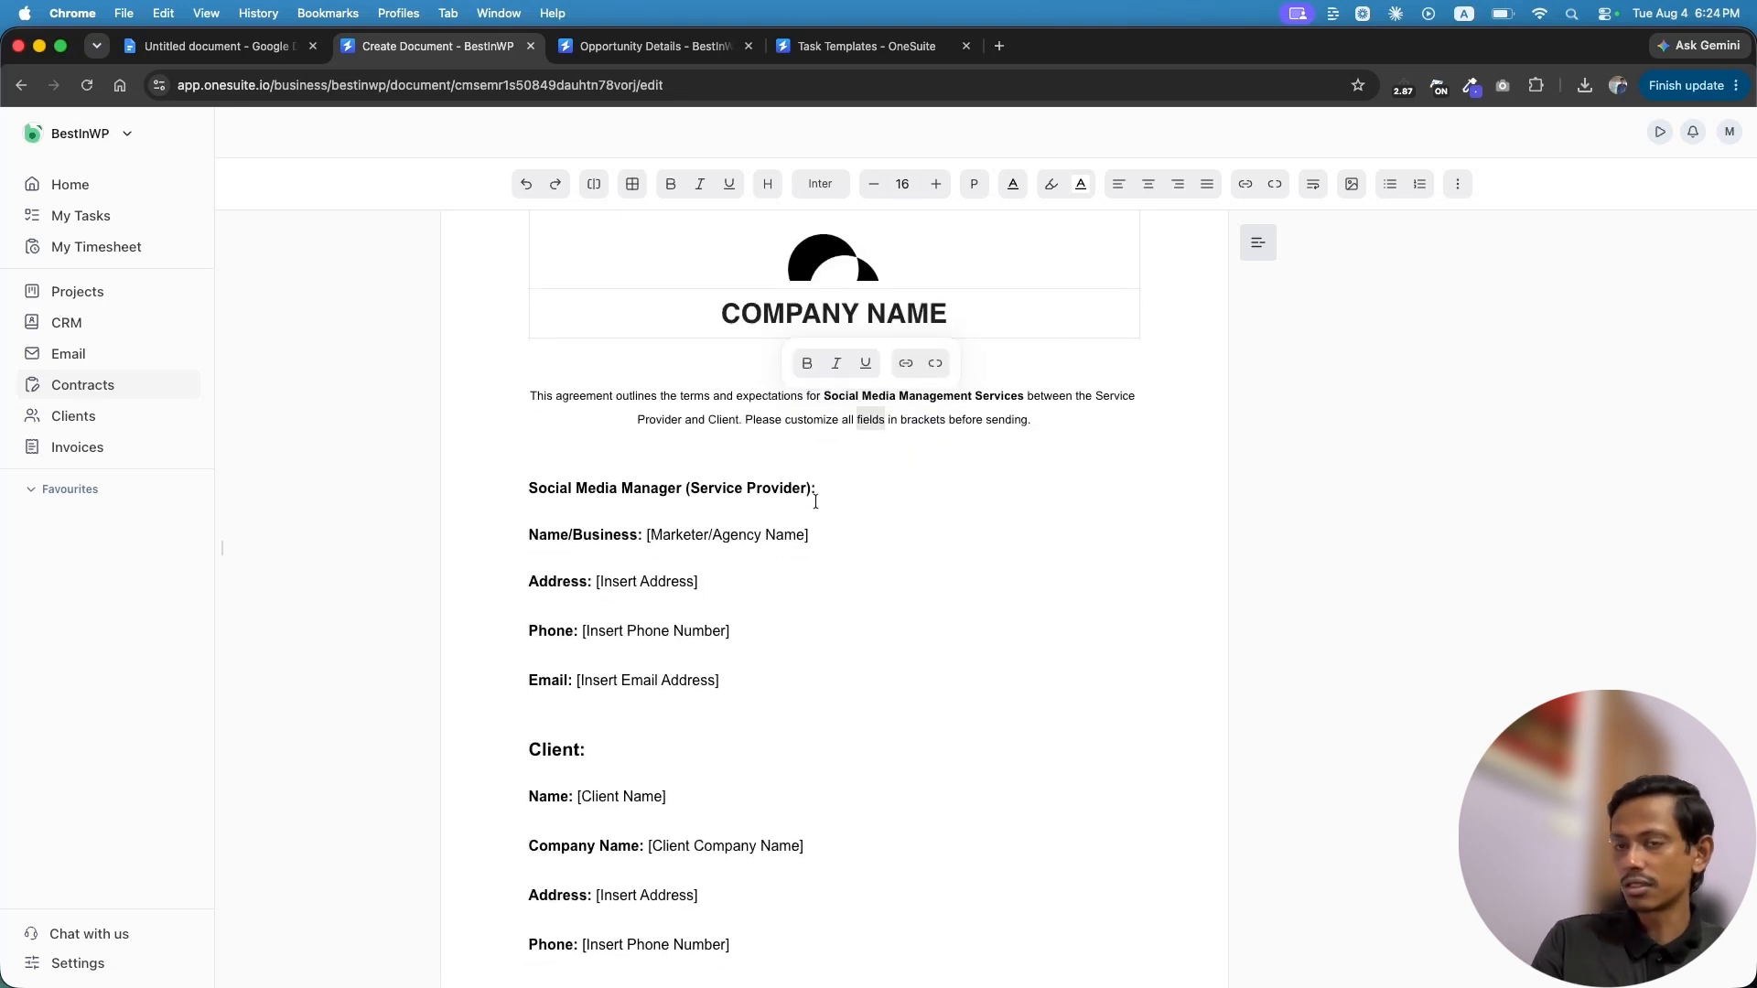
scroll(711, 680, "down", 4)
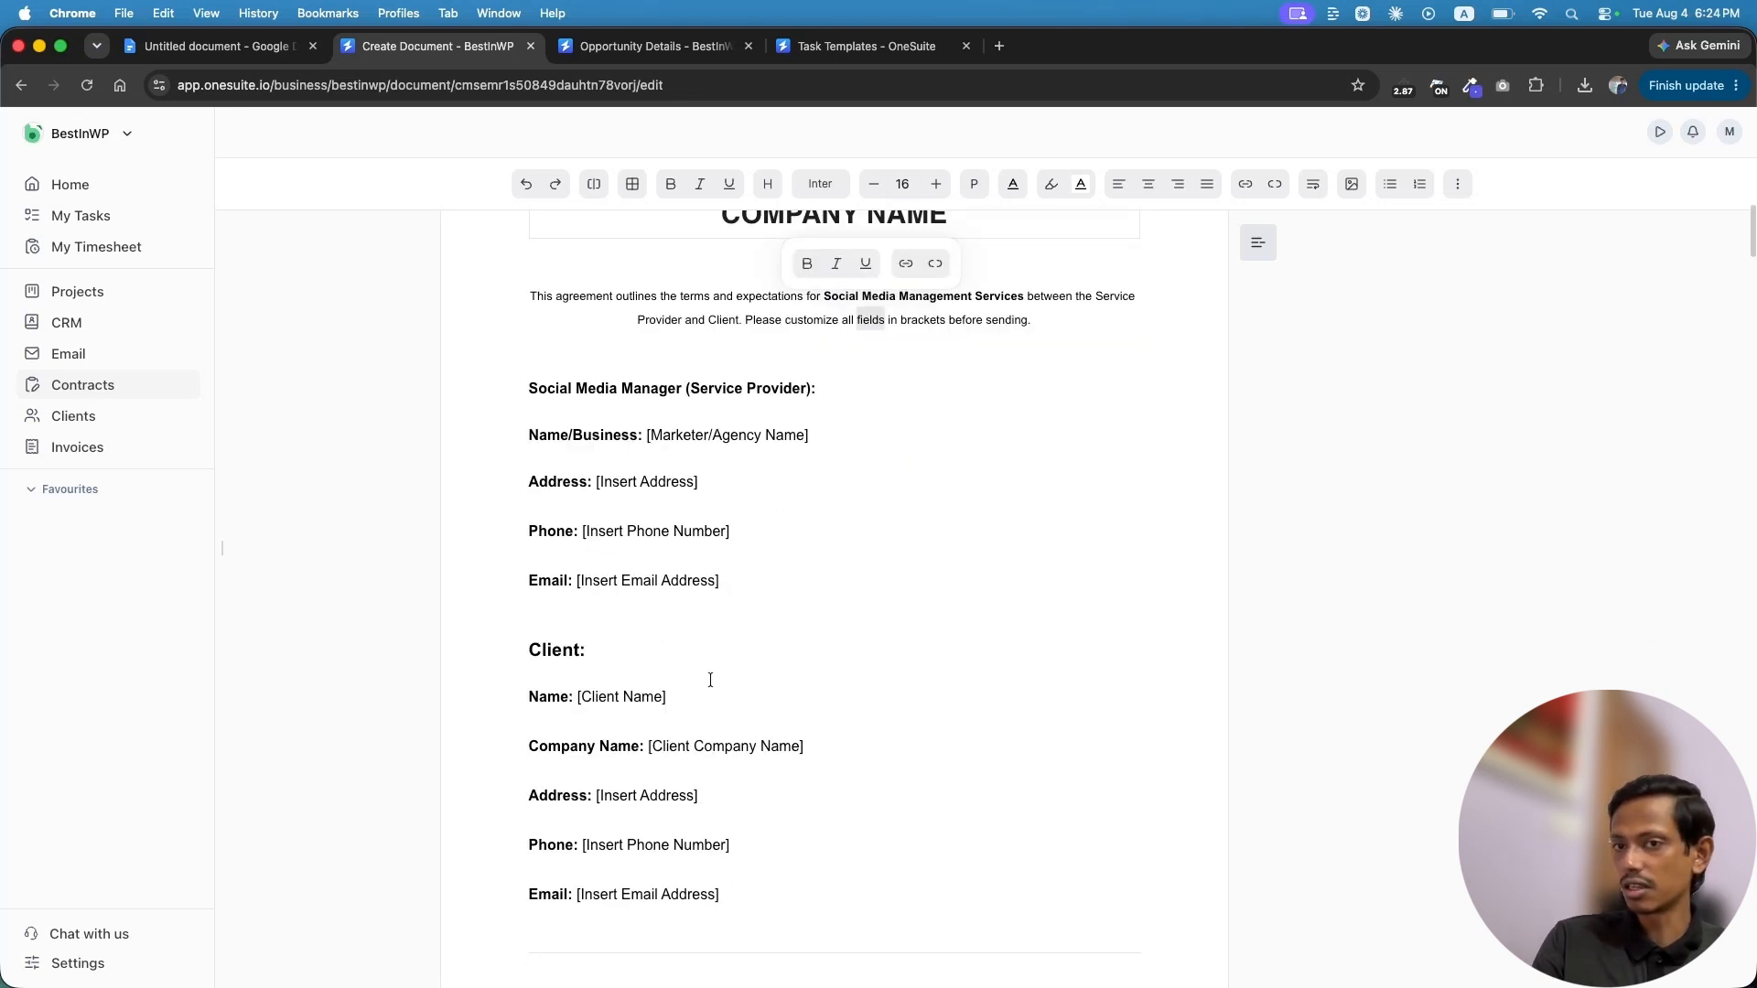
scroll(1053, 384, "up", 10)
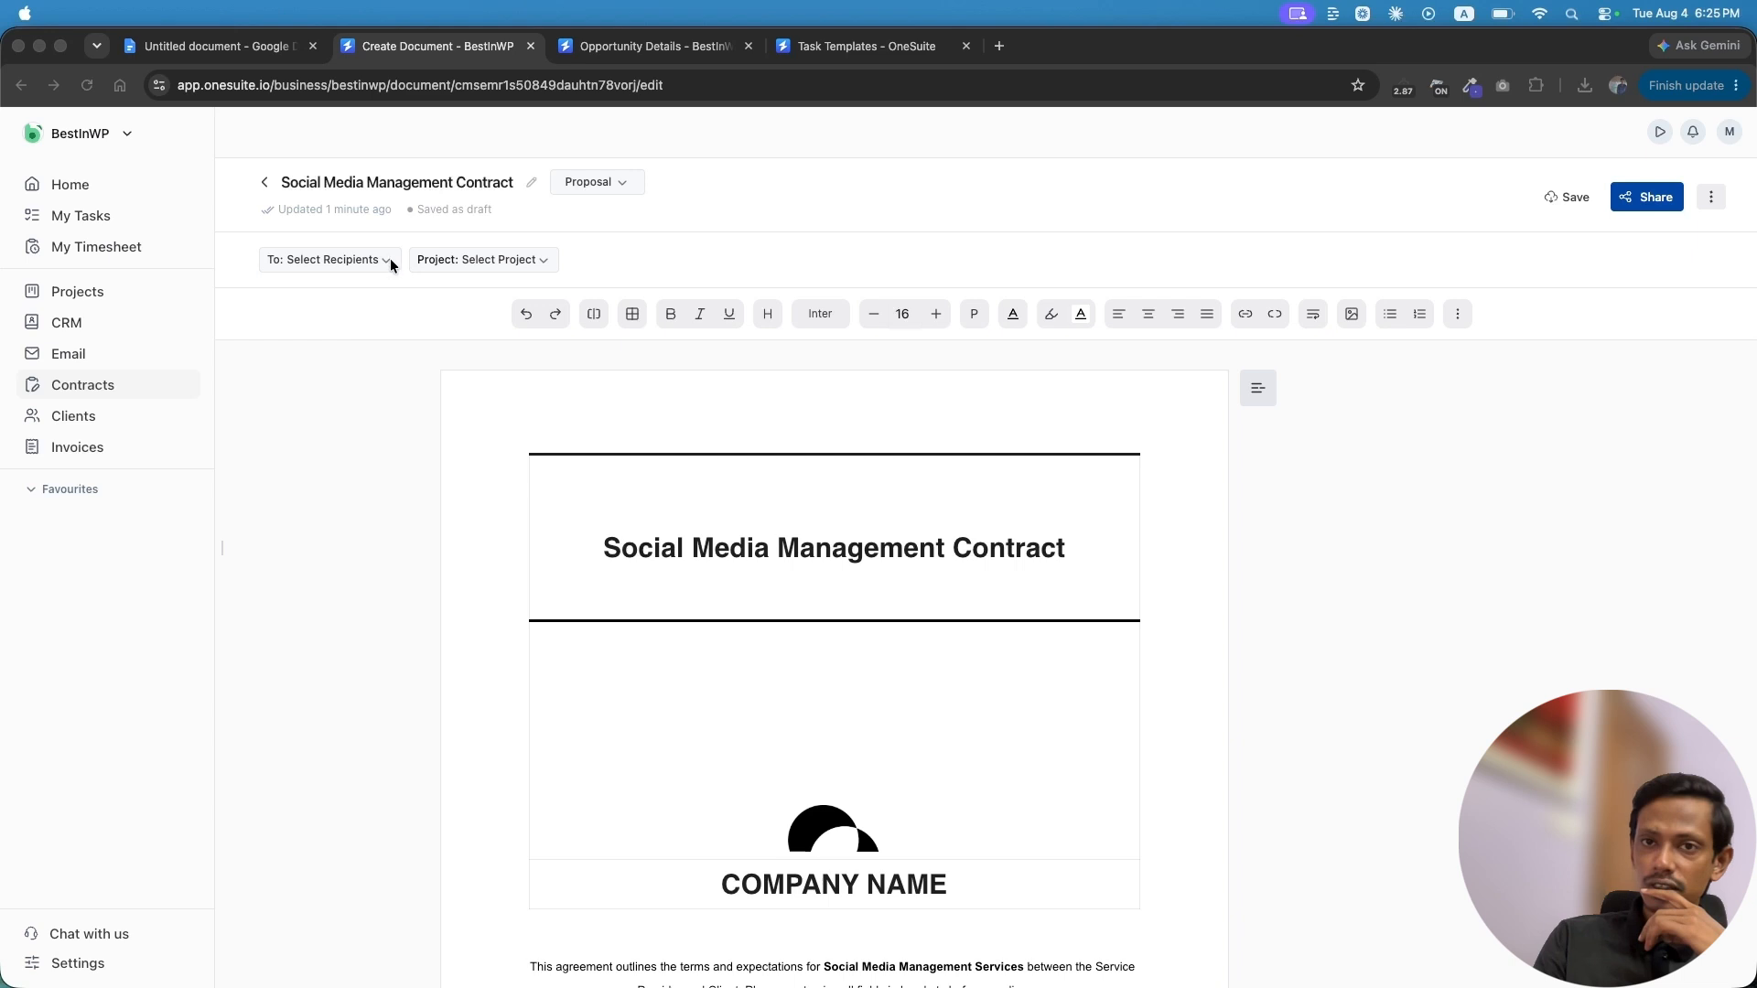
left_click(390, 261)
left_click(383, 266)
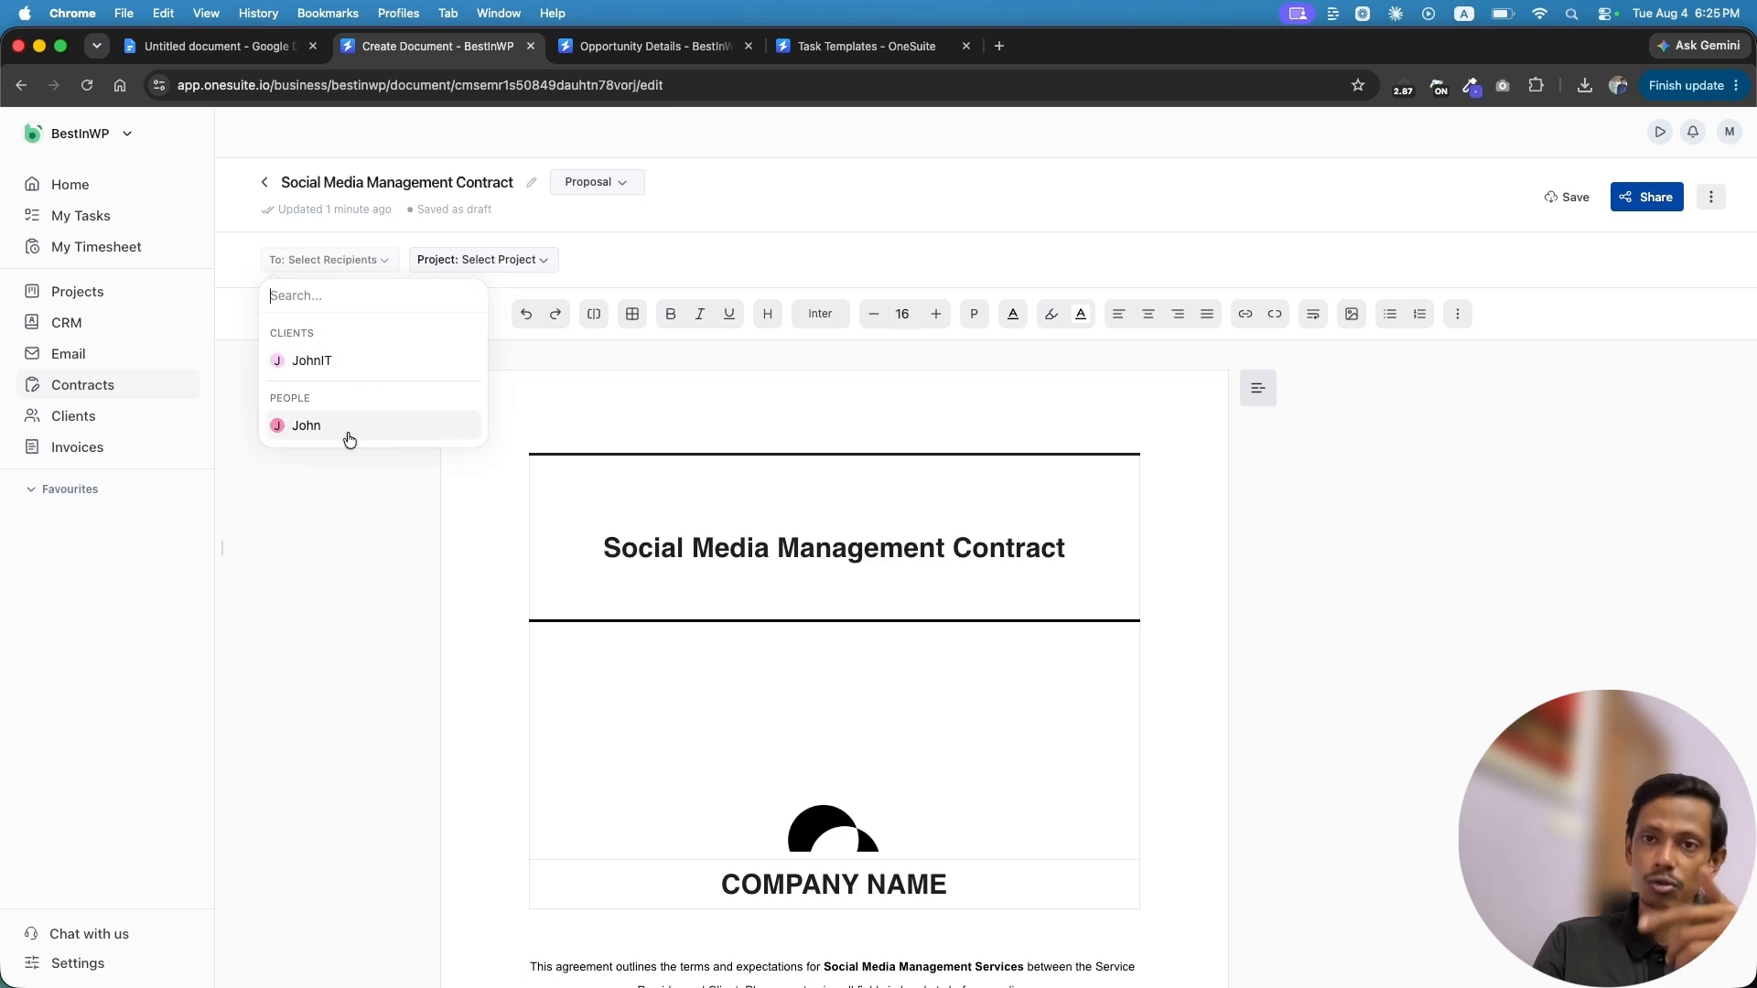
left_click(601, 250)
left_click(540, 265)
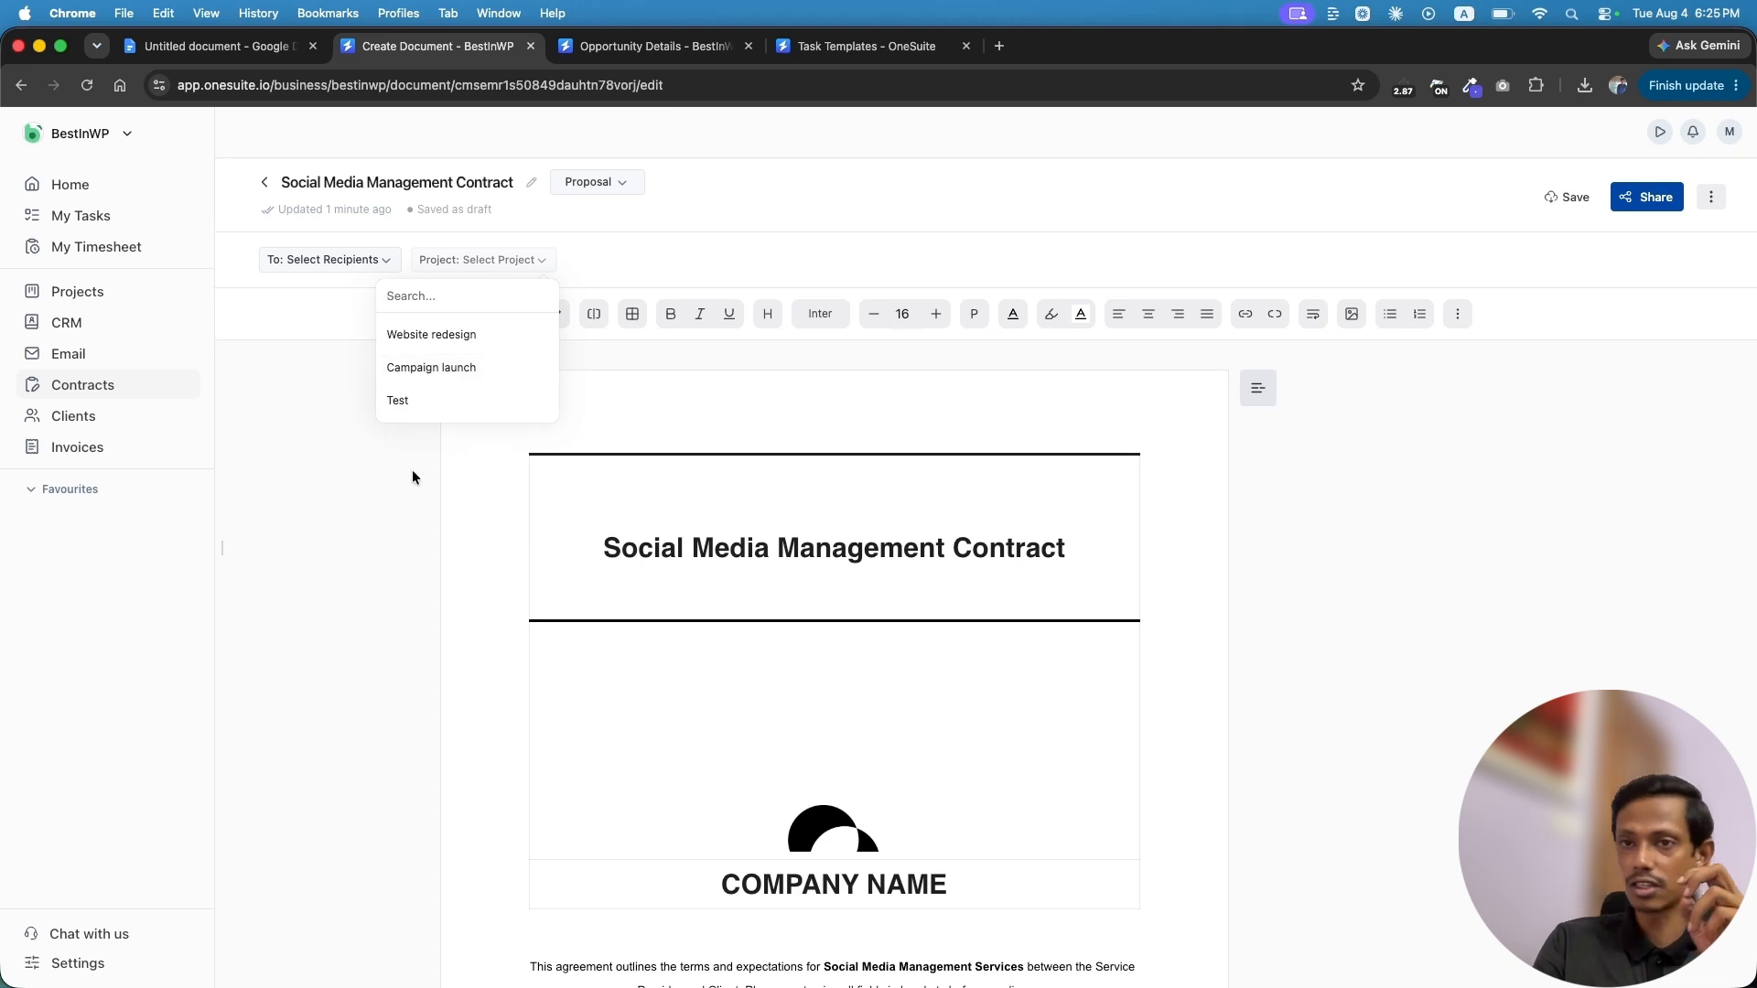
left_click(390, 539)
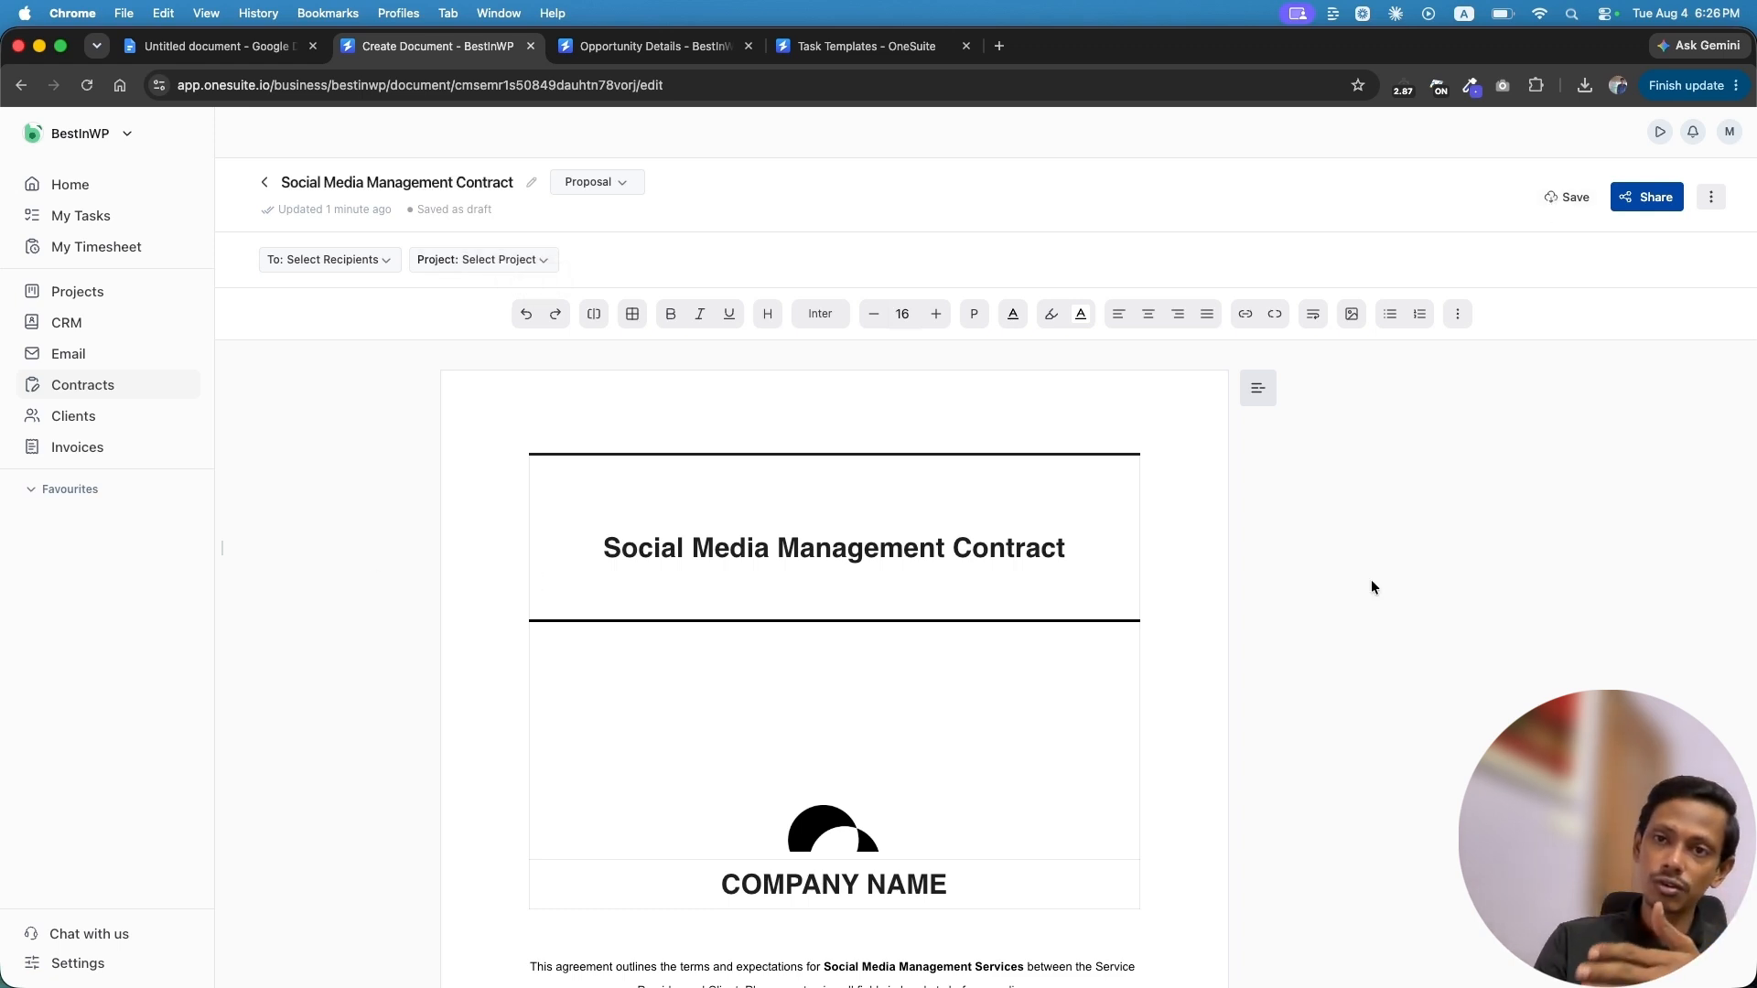
left_click(596, 182)
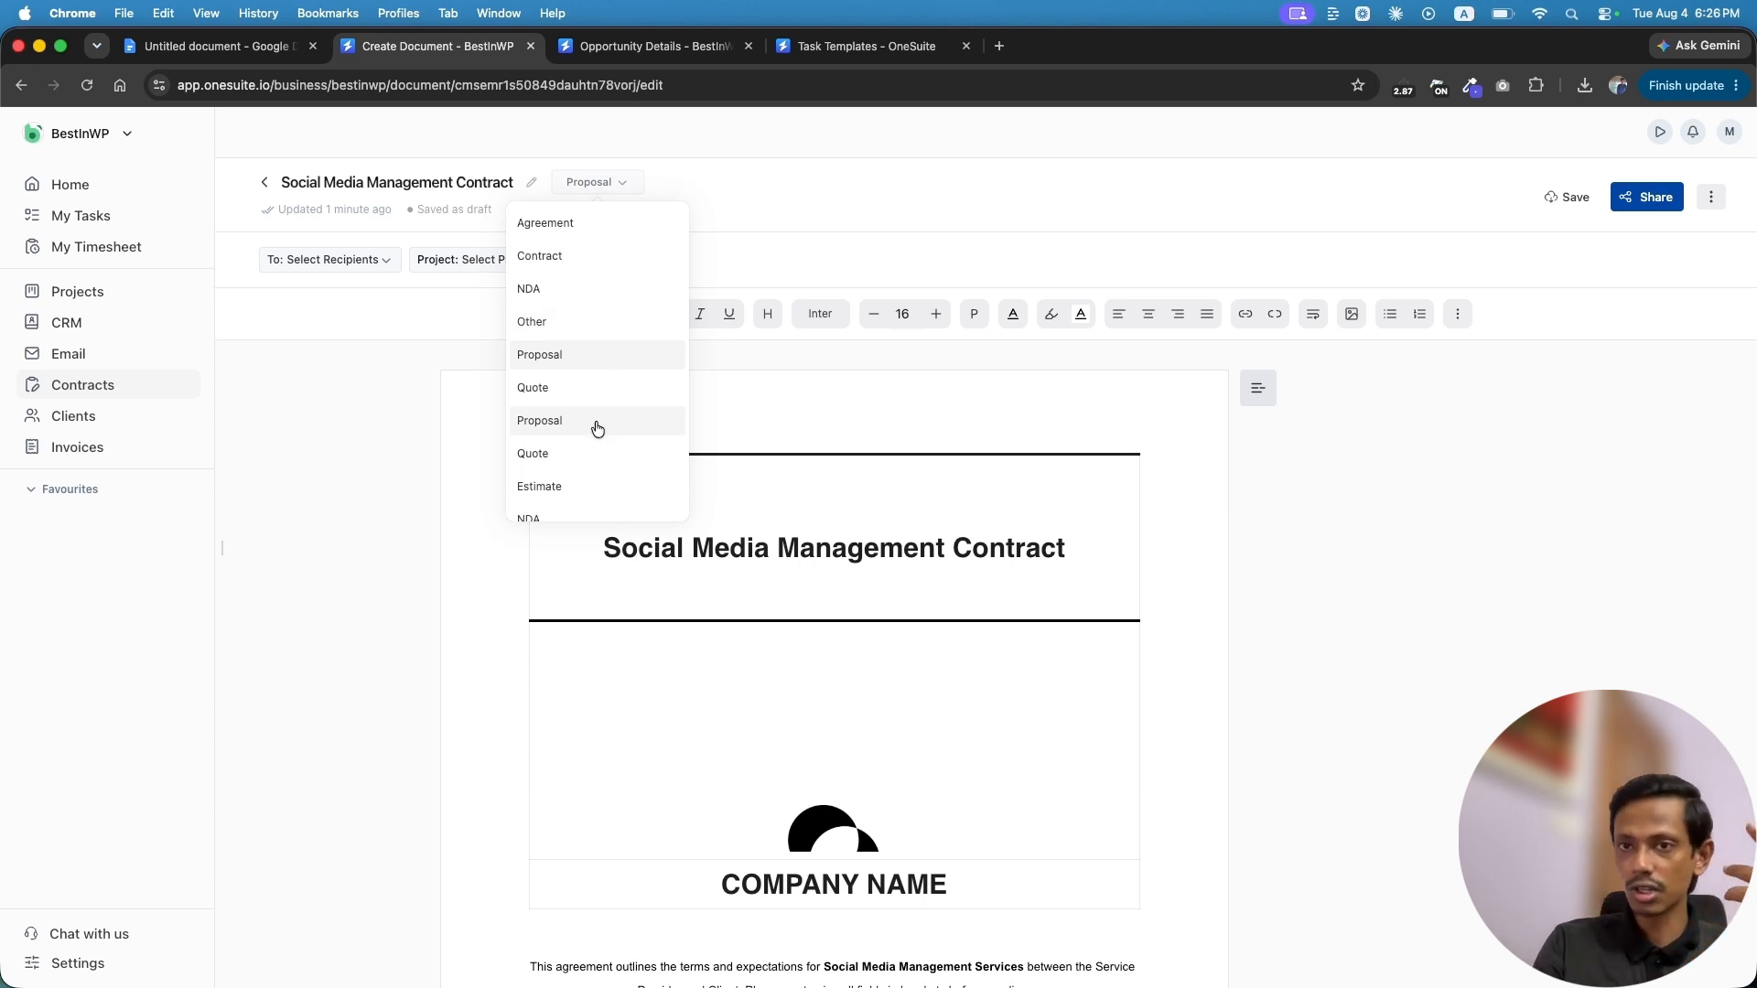
scroll(598, 429, "down", 3)
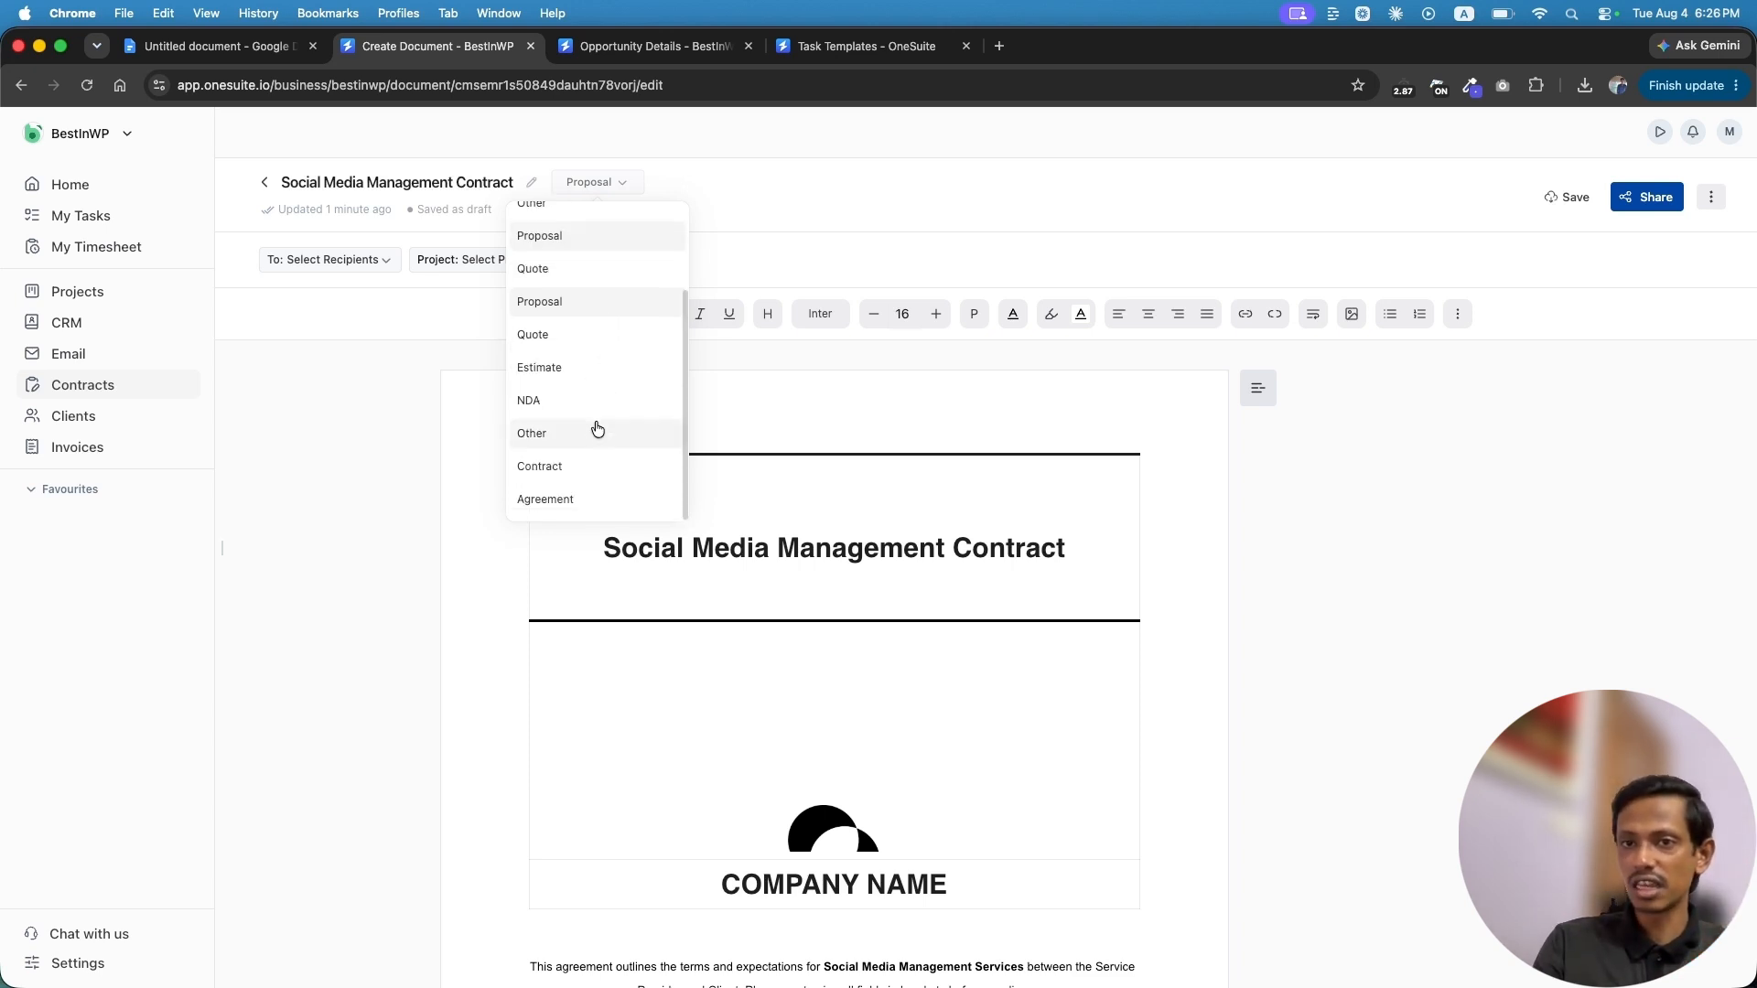
left_click(349, 464)
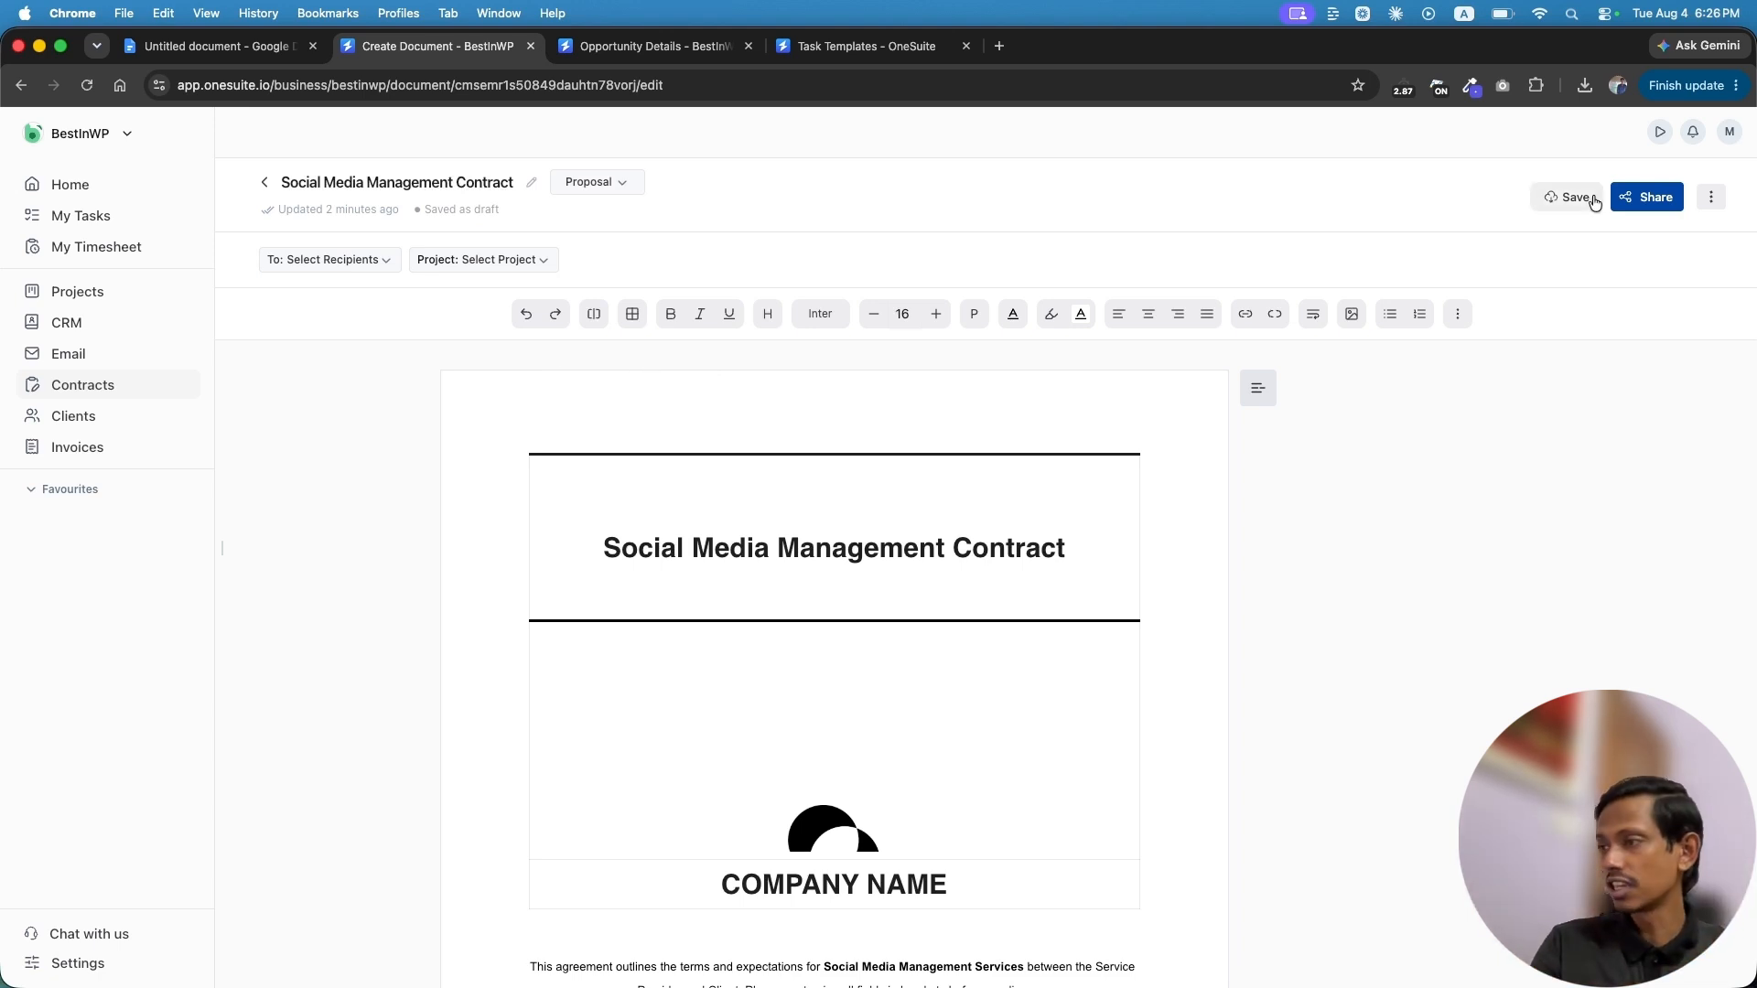
Check the contract's ⋮ options, then share it into the Sign Document view
left_click(1710, 199)
left_click(1713, 201)
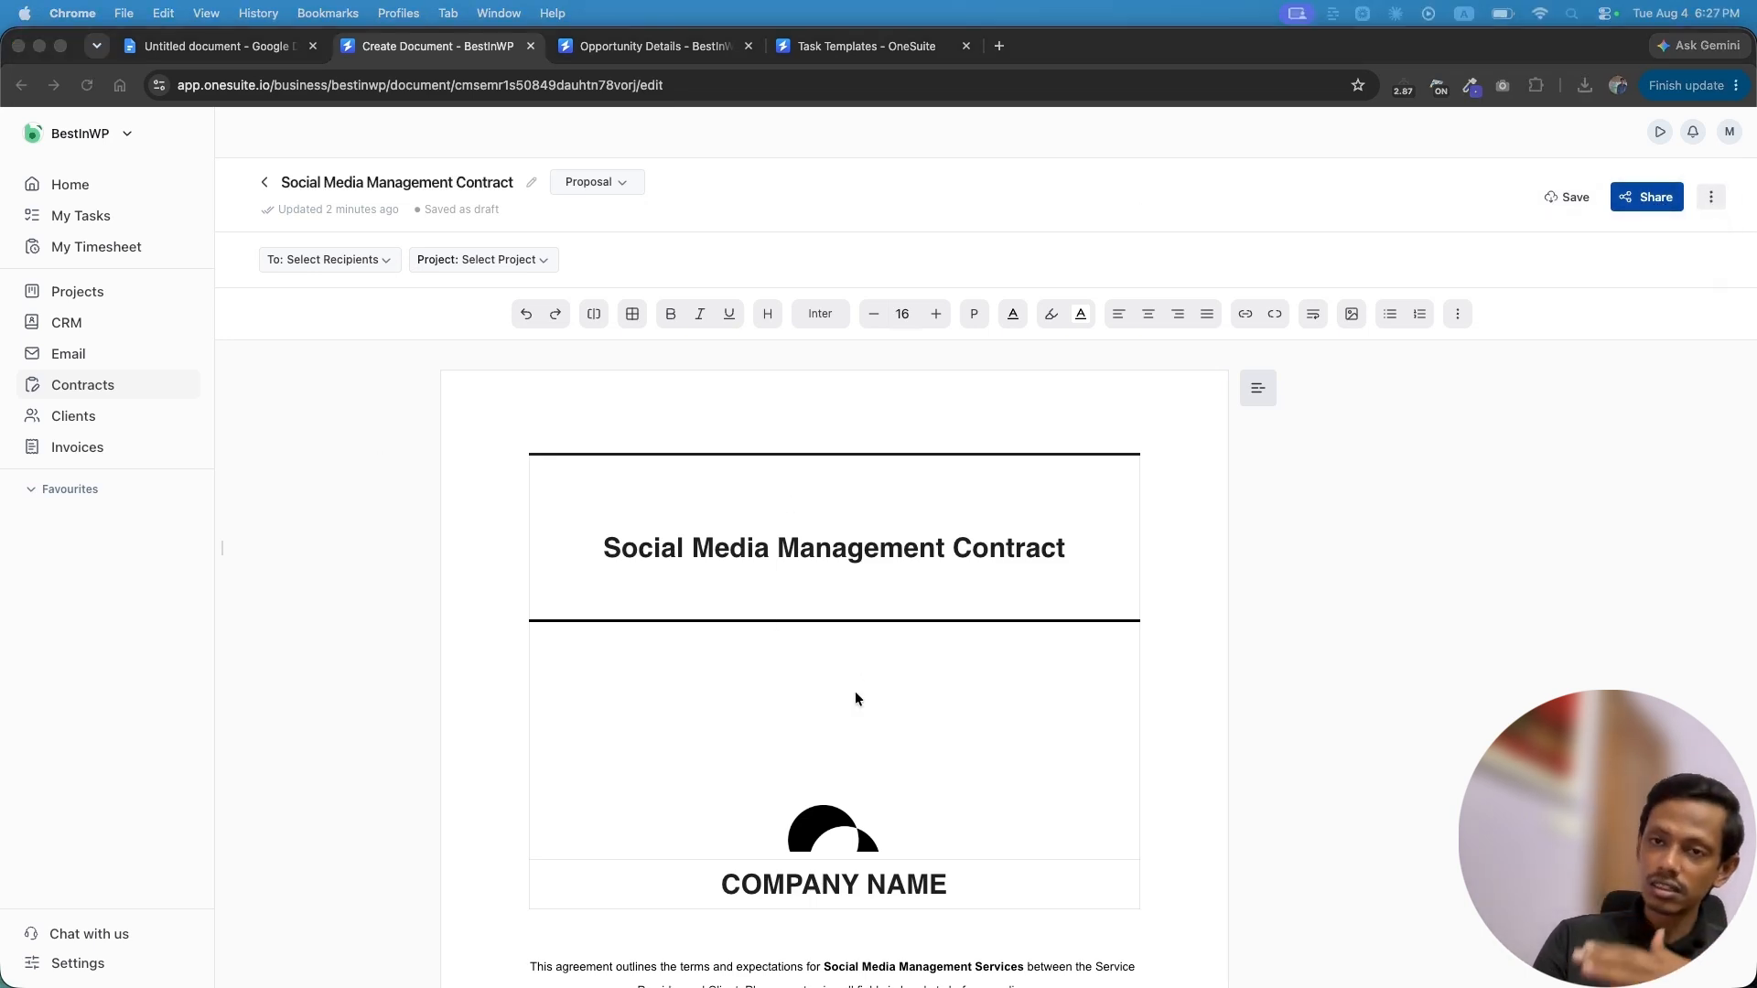
left_click(1637, 200)
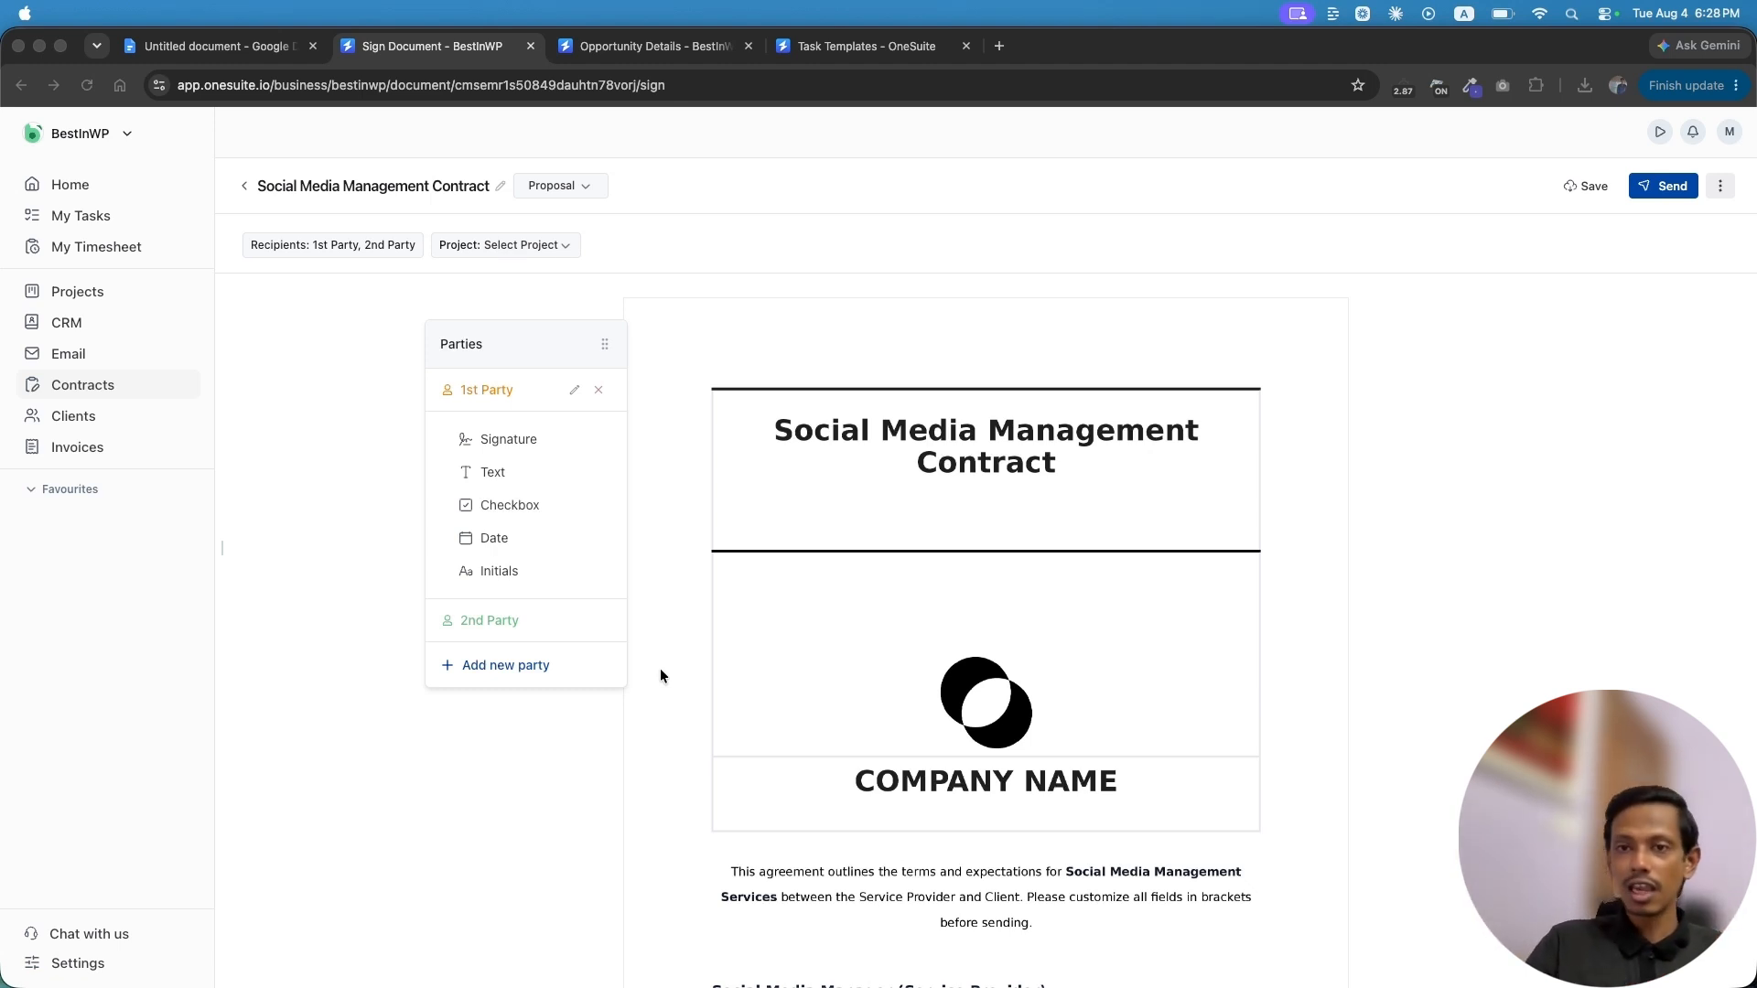
Scroll the contract to section 16 Acceptance and Signatures
left_click(501, 667)
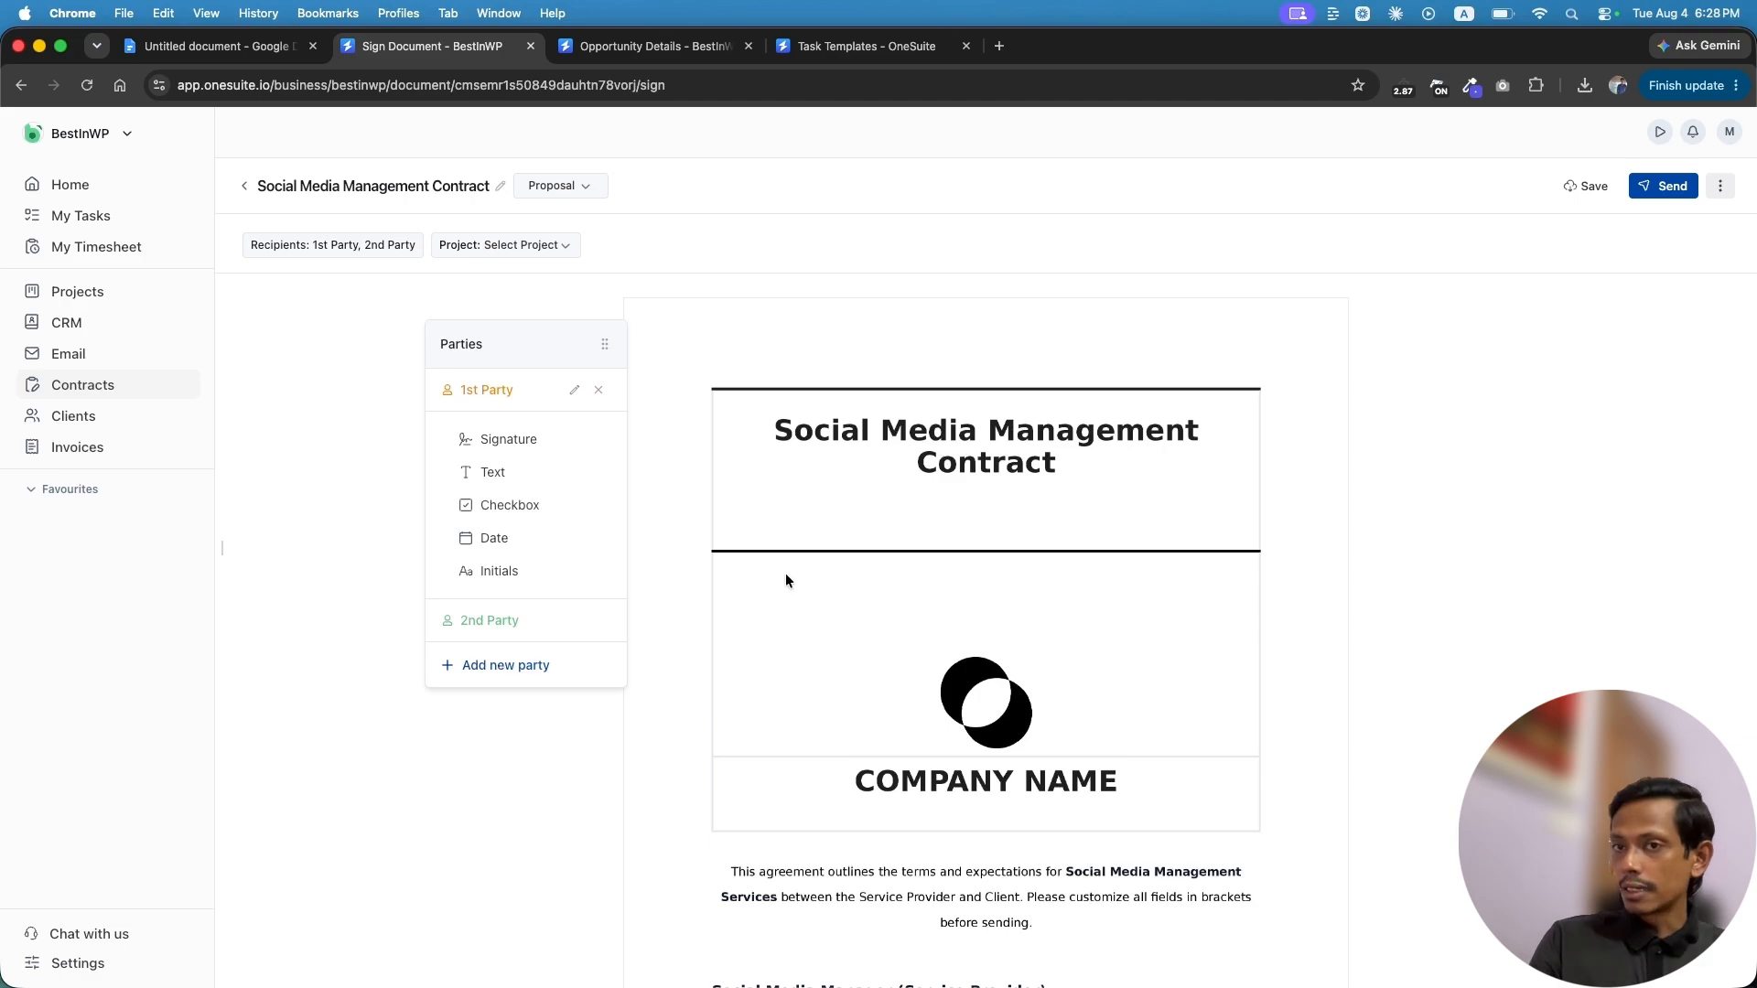
scroll(860, 638, "down", 20)
scroll(862, 644, "down", 15)
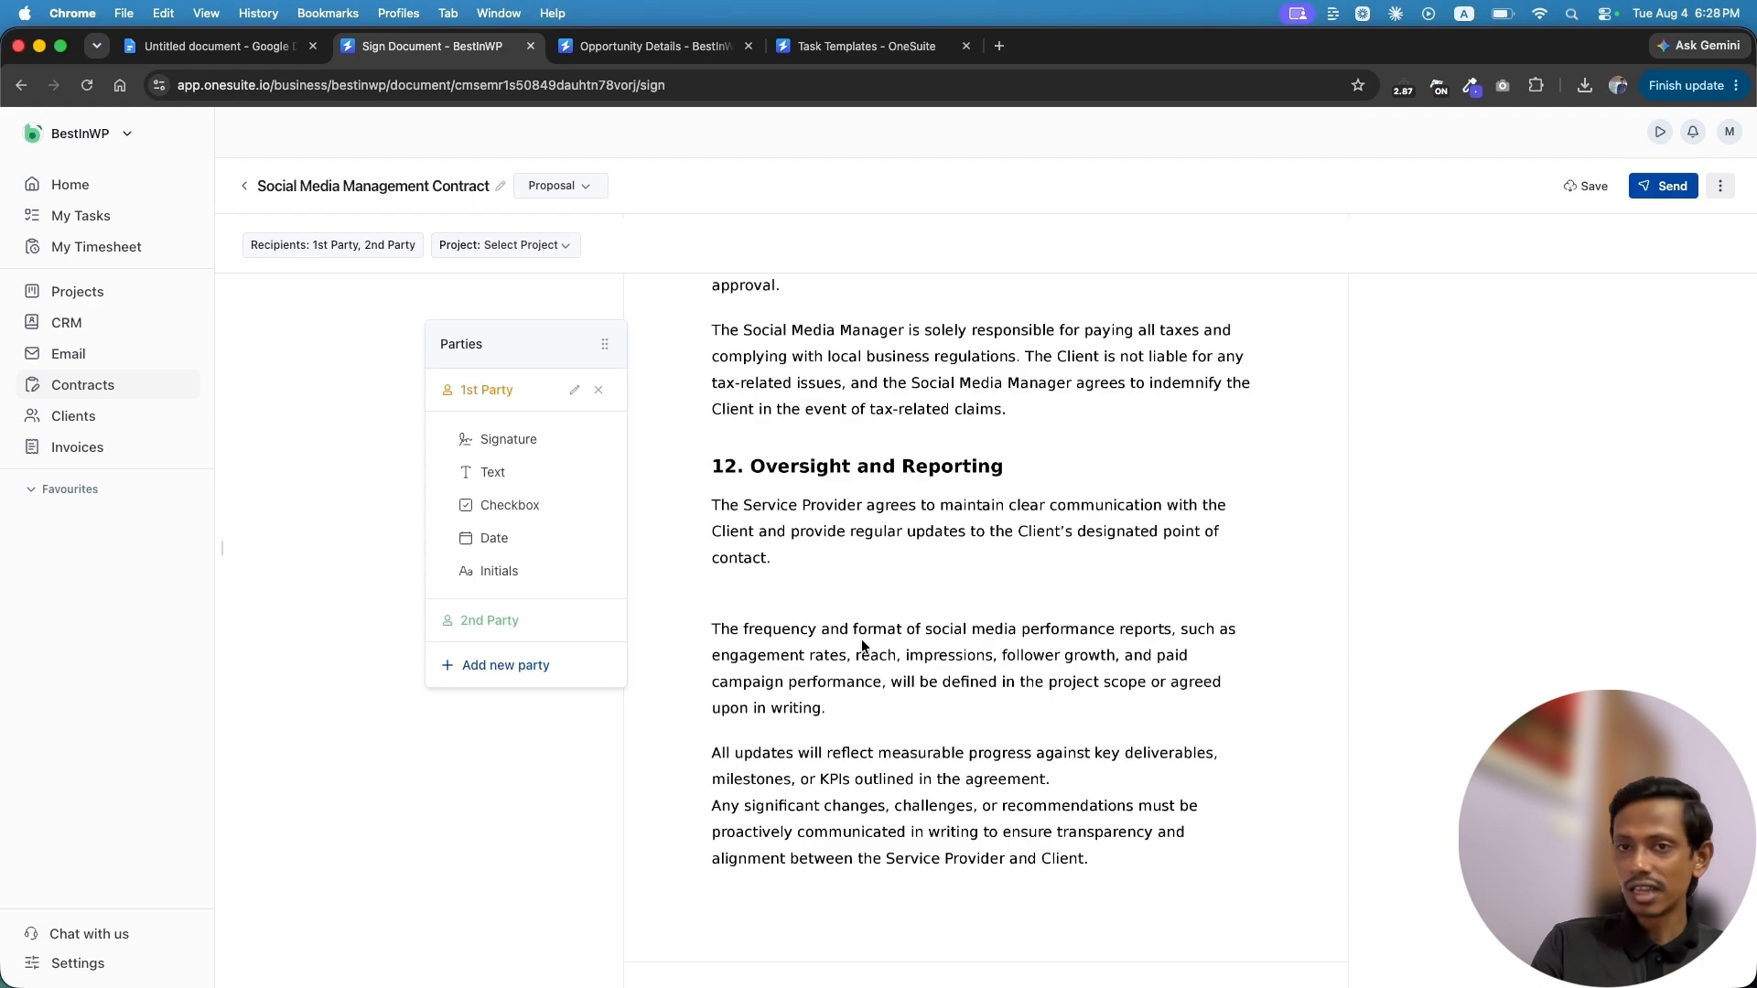
scroll(862, 644, "down", 20)
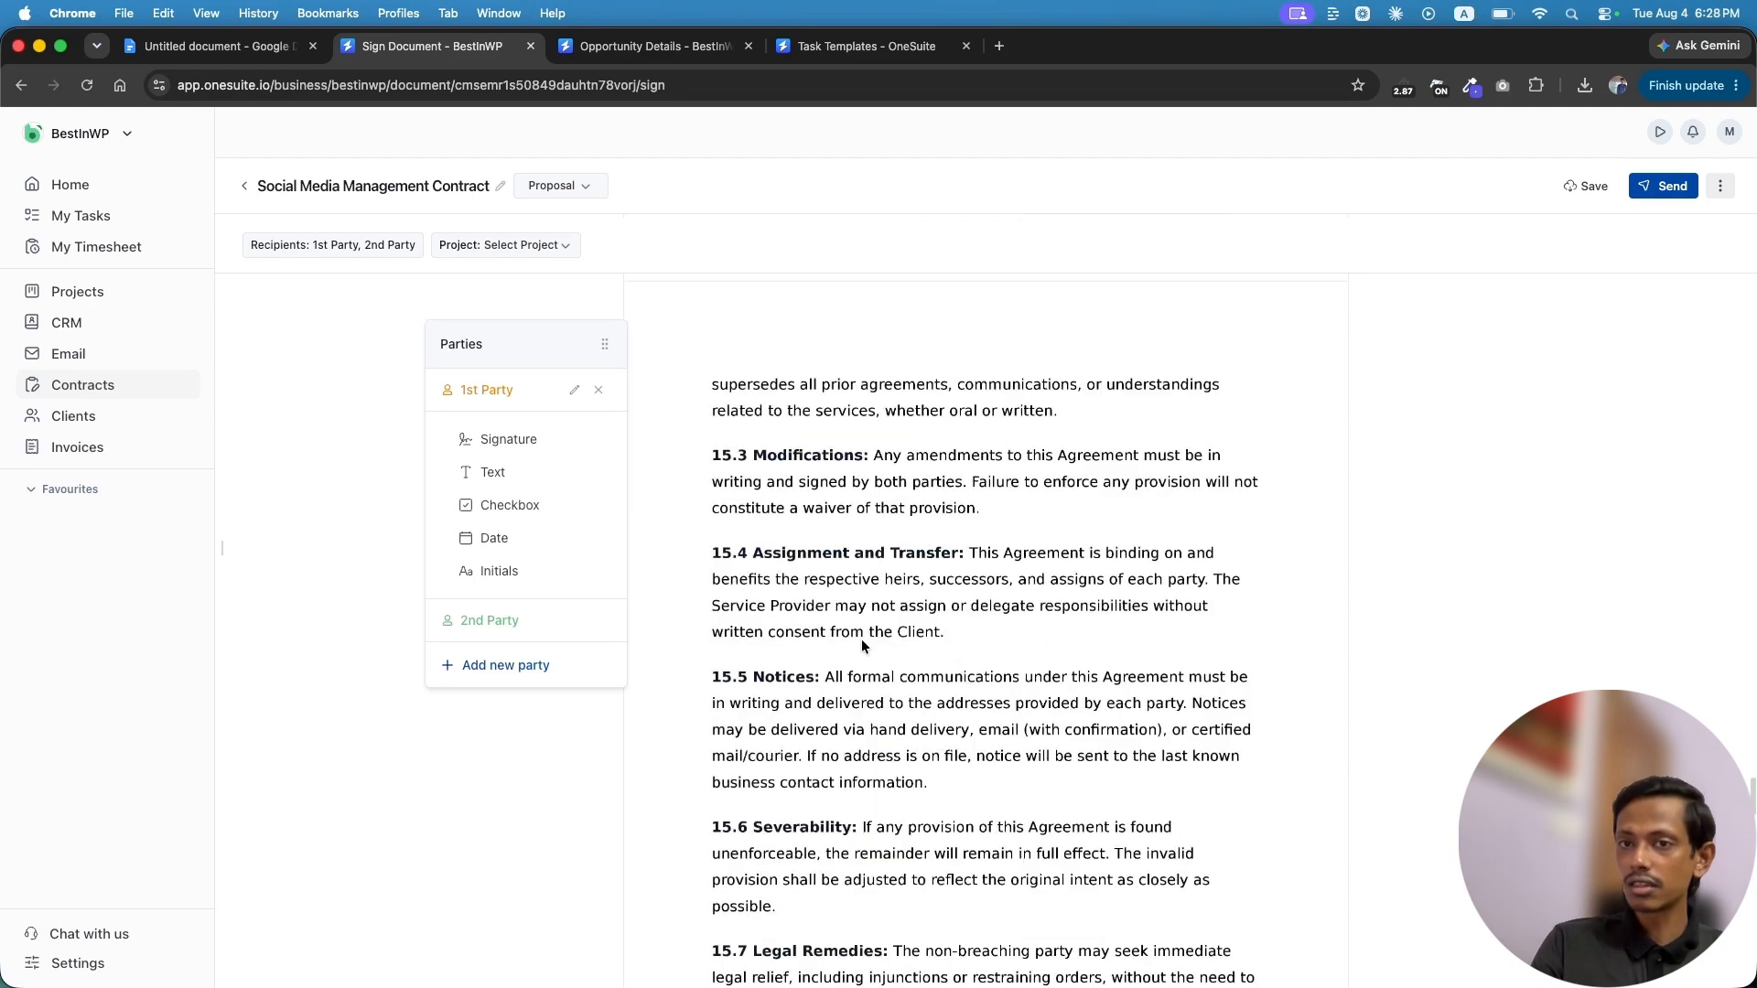
scroll(862, 646, "up", 3)
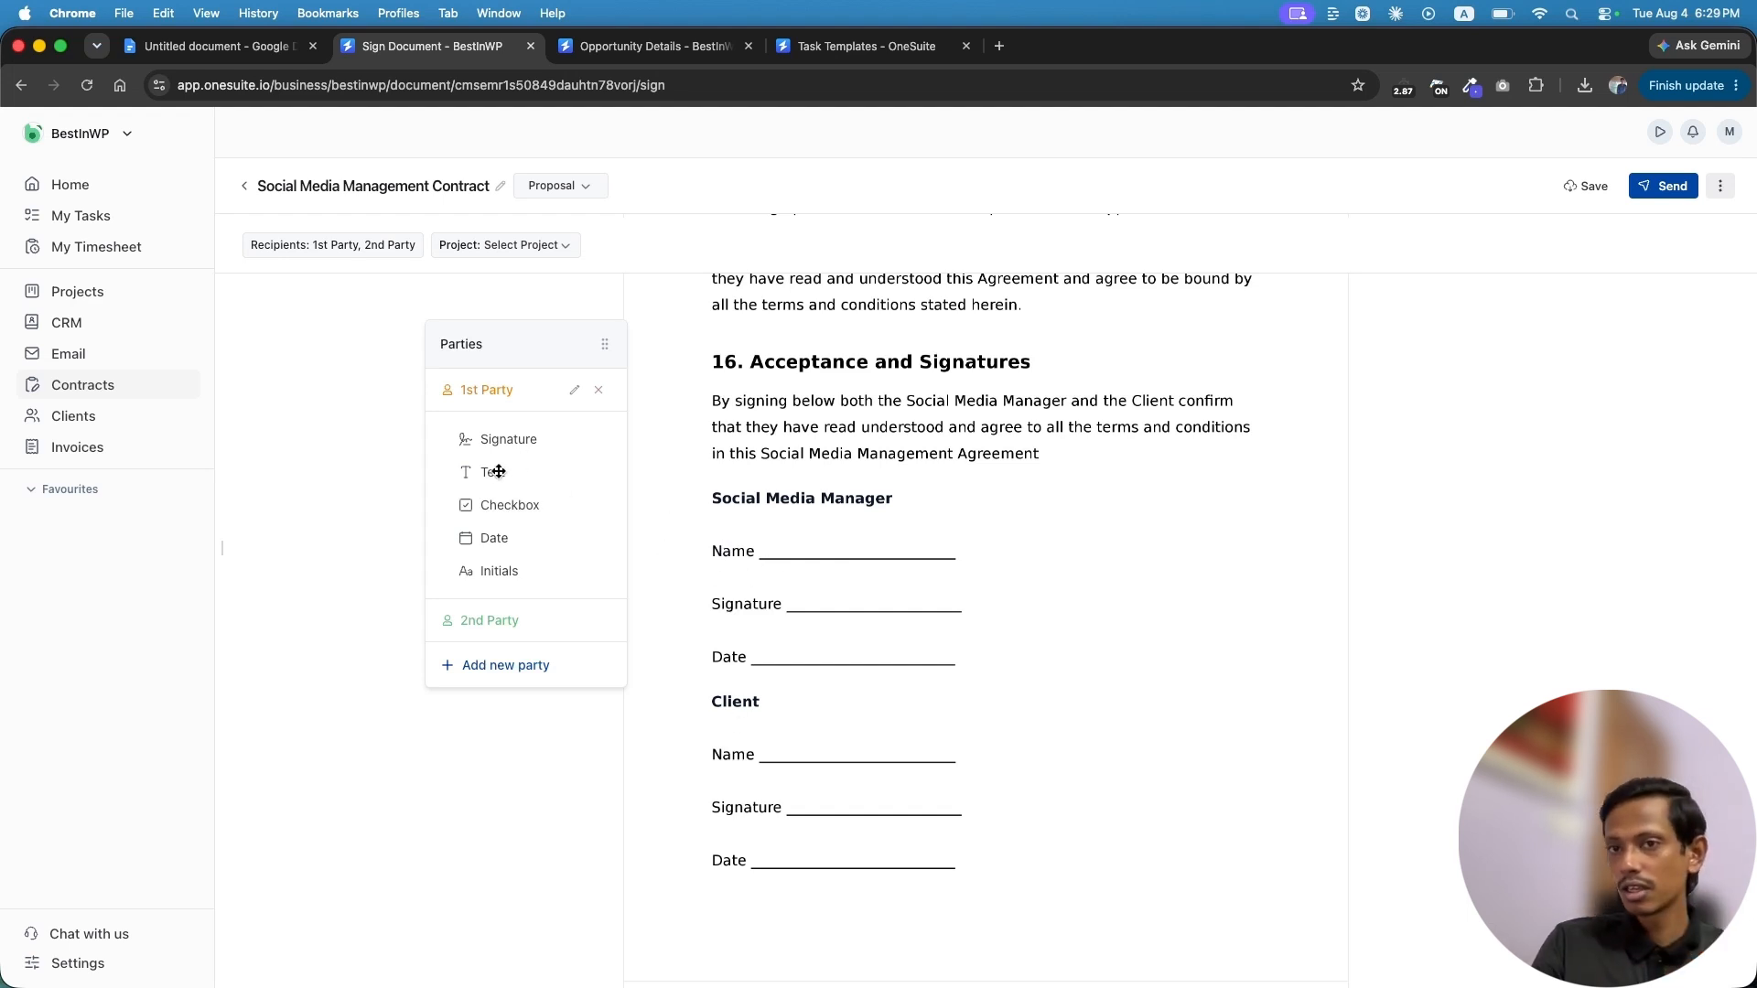
Place 1st Party Text, Signature and Date fields on the Social Media Manager lines
left_click_drag(494, 472, 863, 540)
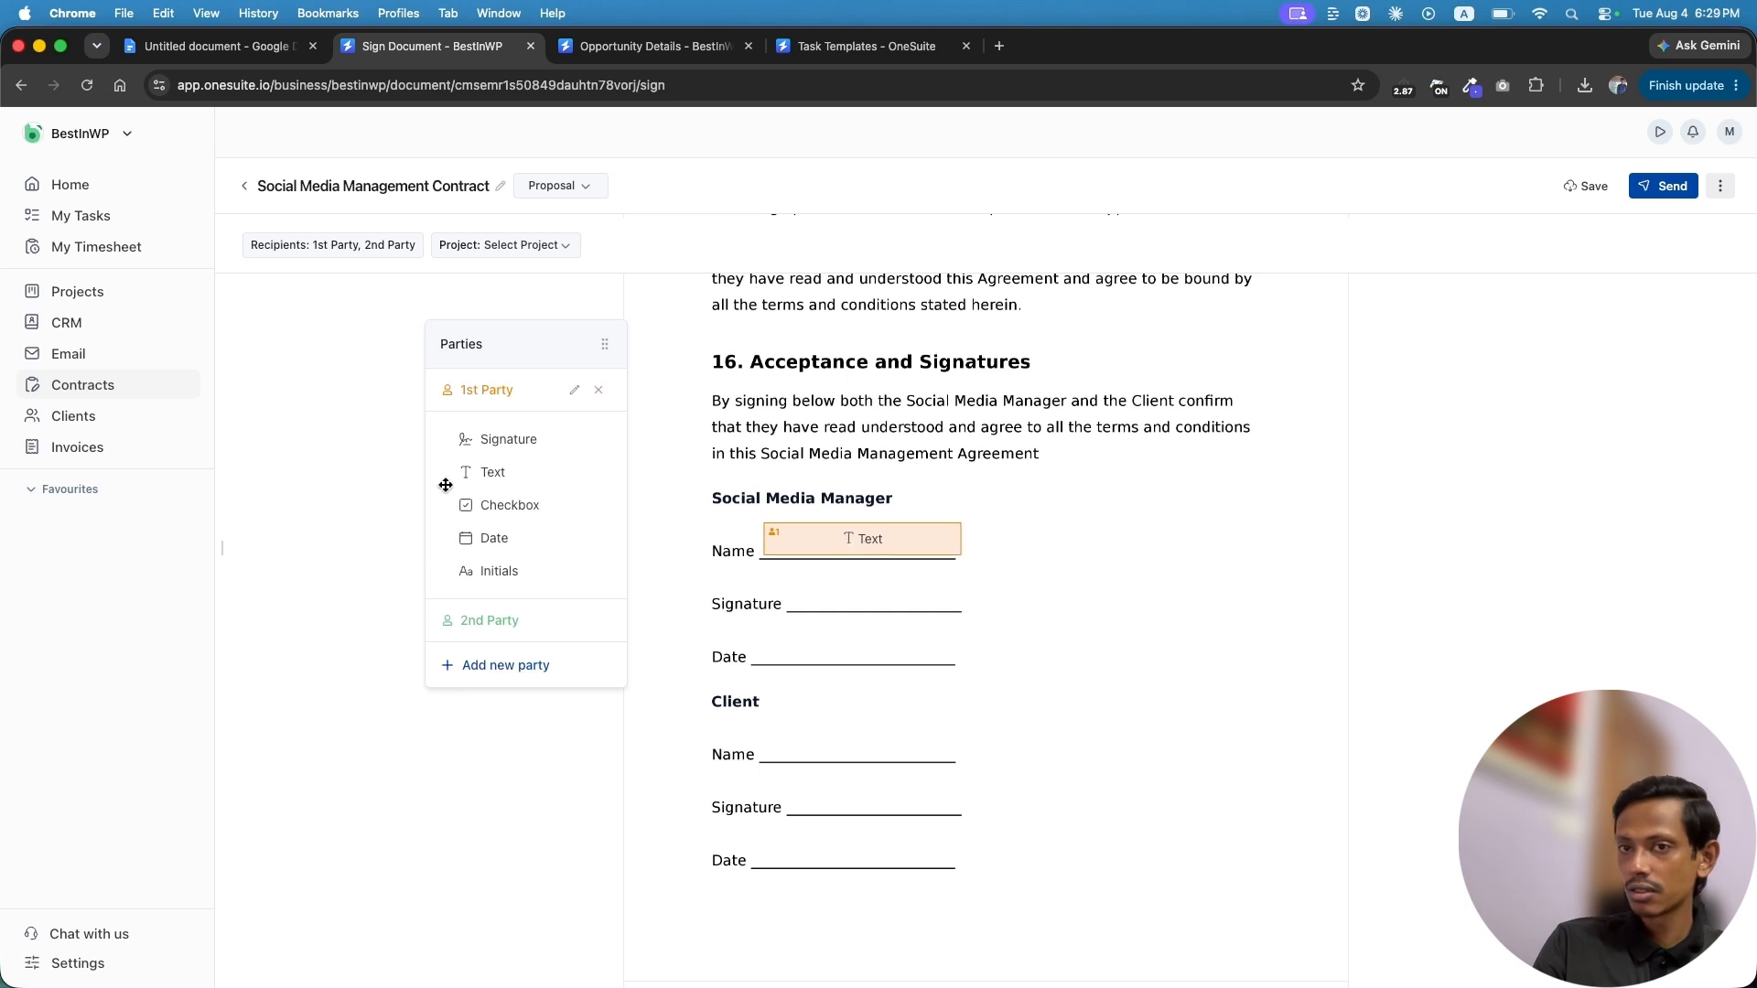
mouse_move(494, 441)
left_mouse_down()
mouse_move(920, 588)
mouse_move(897, 585)
left_mouse_up()
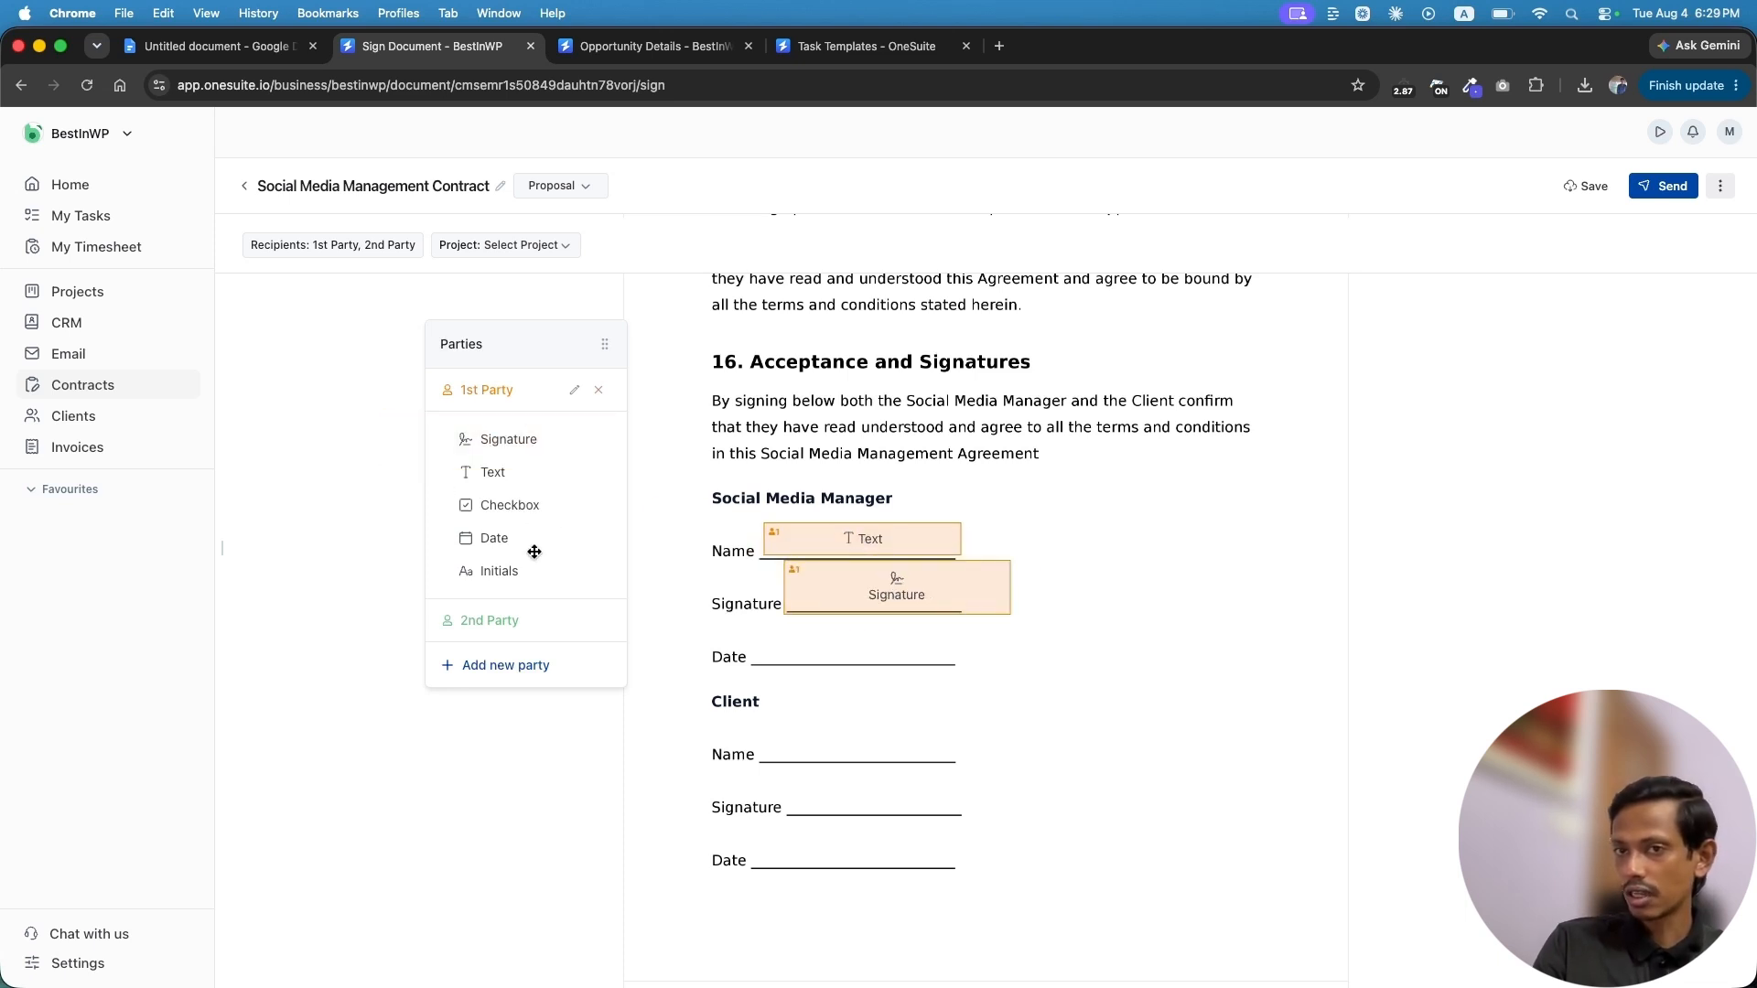
left_click_drag(494, 540, 866, 646)
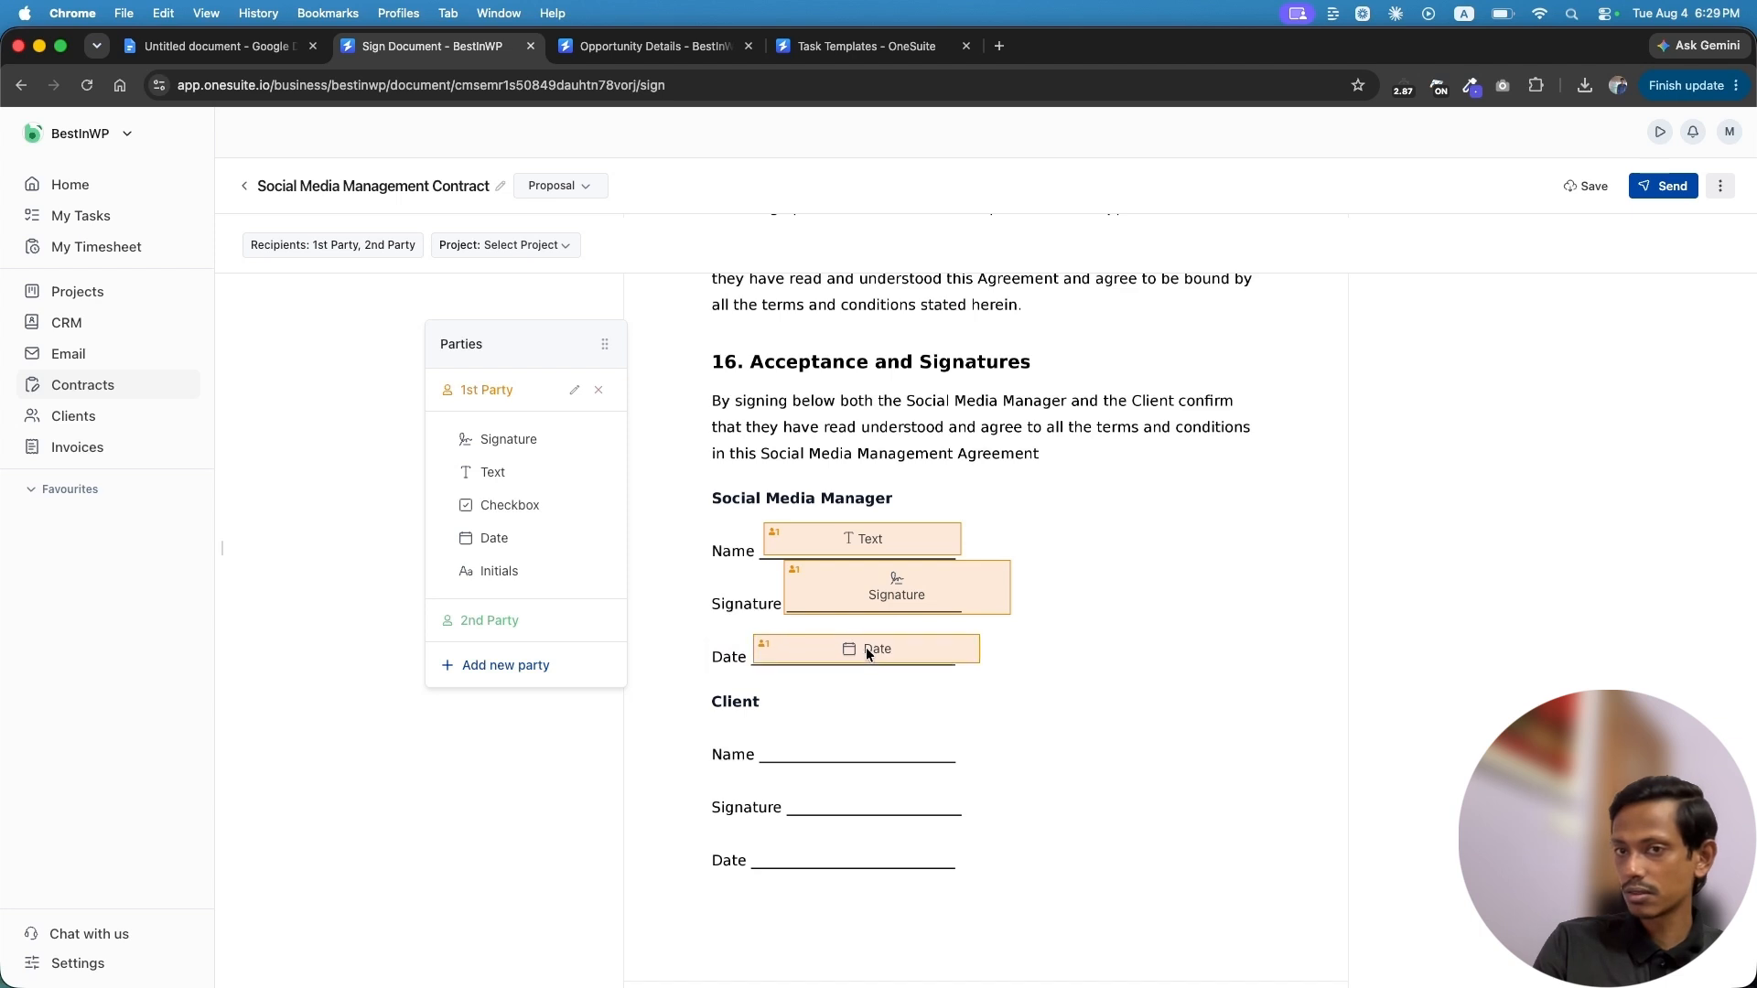
Place 2nd Party Signature, Text and Date fields on the Client lines
left_click(492, 623)
mouse_move(501, 483)
left_mouse_down()
mouse_move(886, 727)
mouse_move(897, 787)
left_mouse_up()
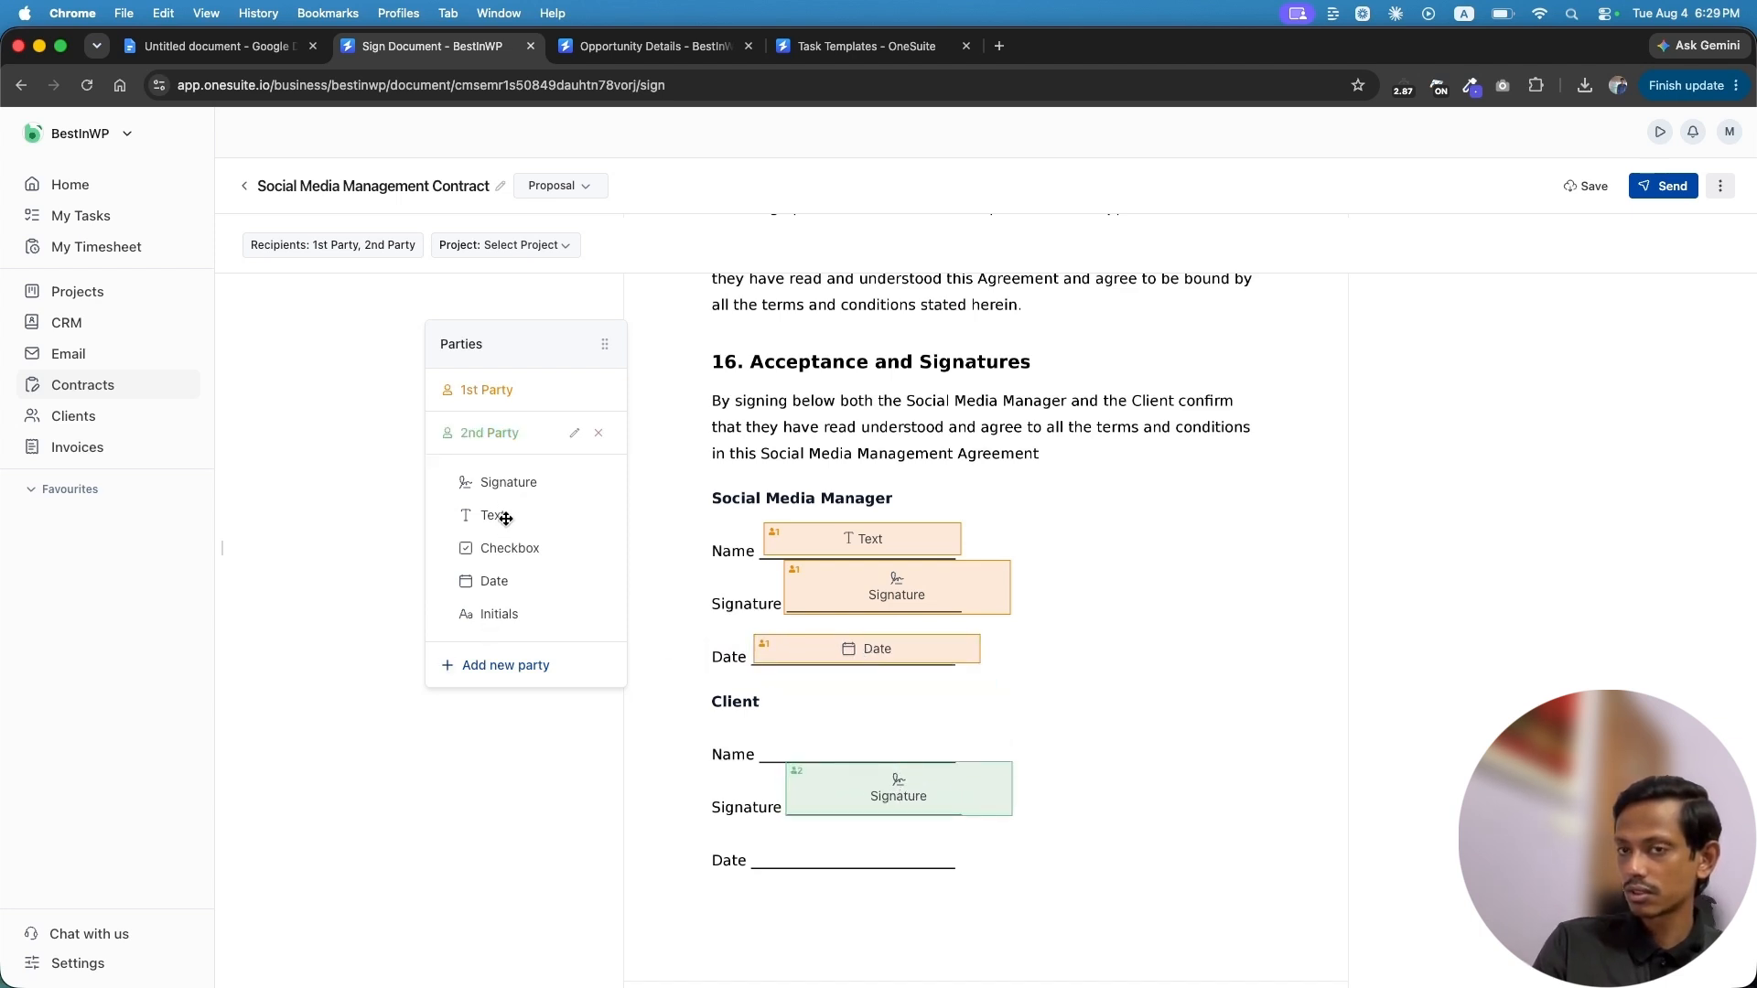
left_click_drag(506, 518, 871, 739)
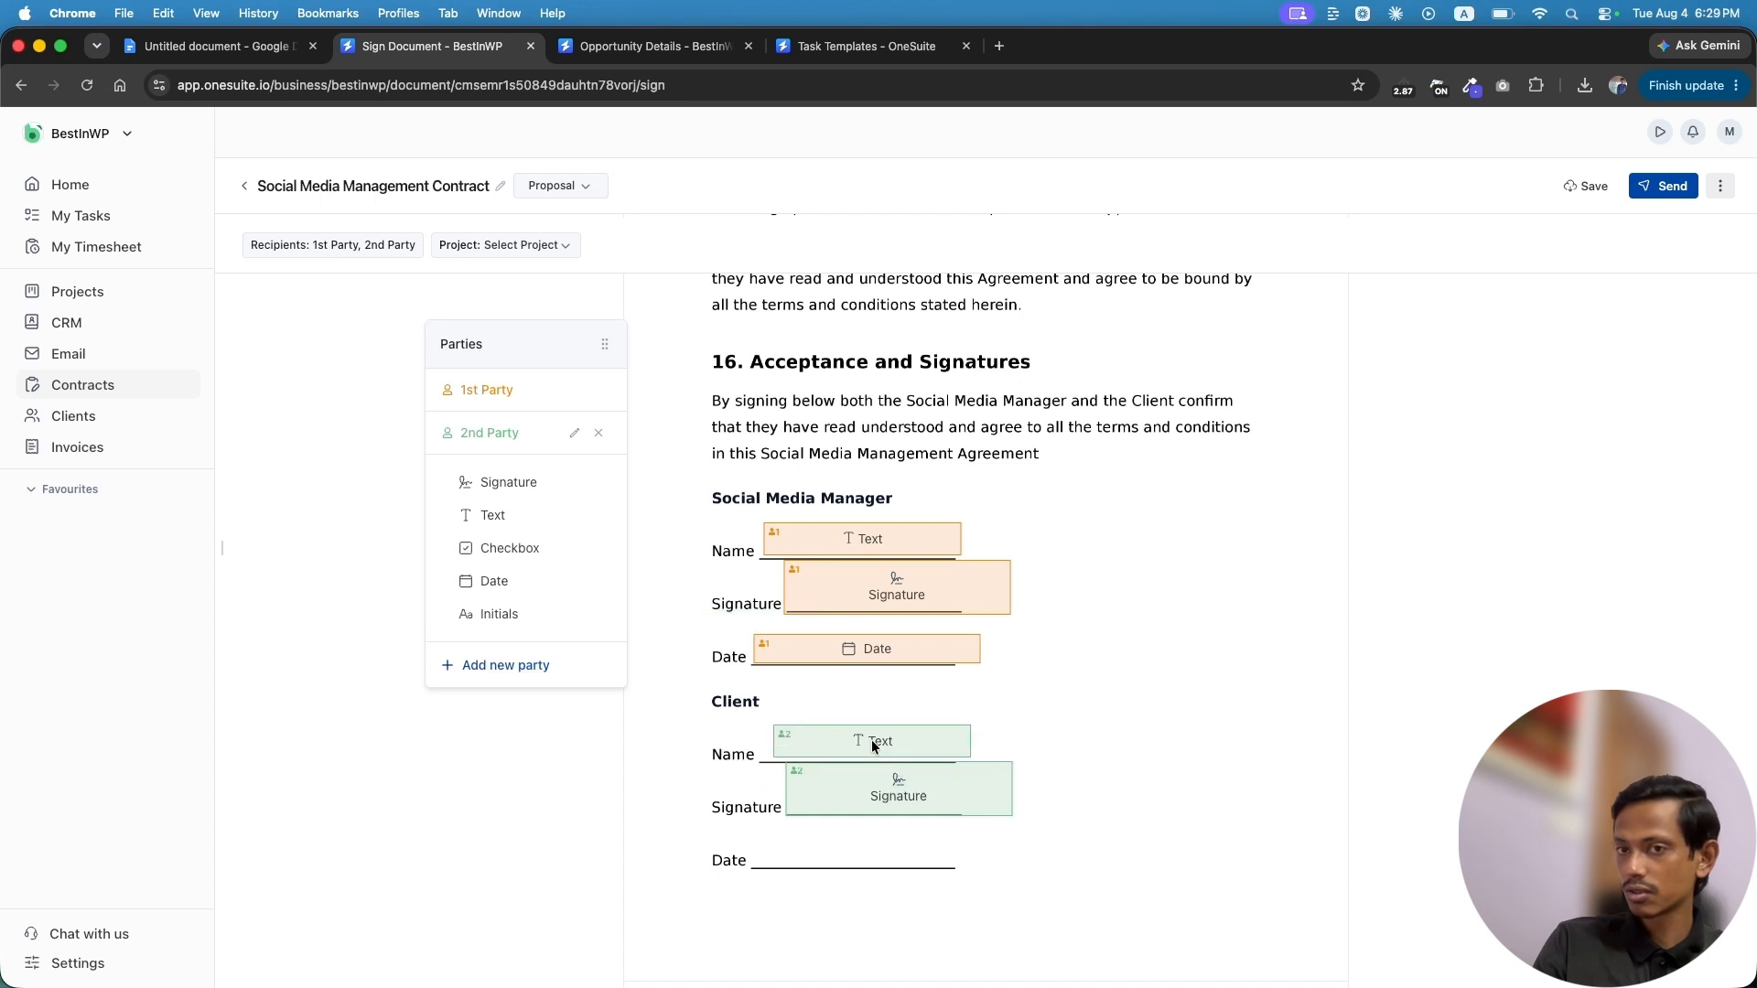
left_click_drag(513, 581, 861, 852)
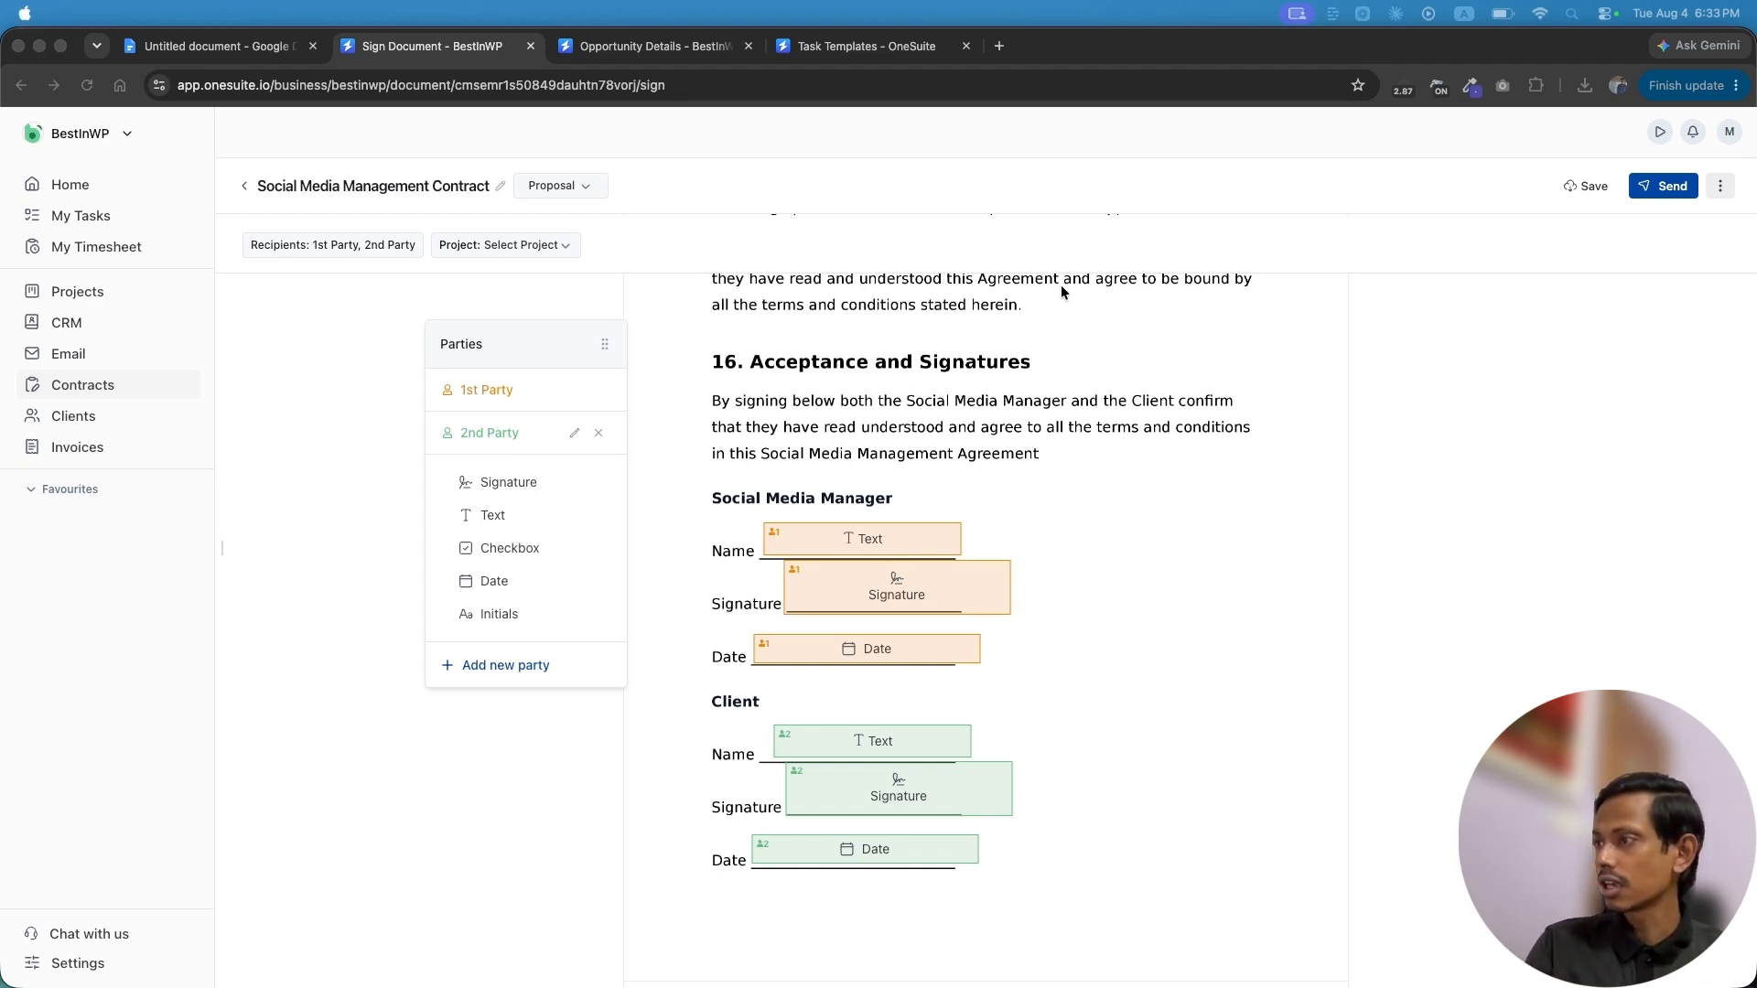
Open the send-to-sign page and check the sender address list
left_click(1662, 187)
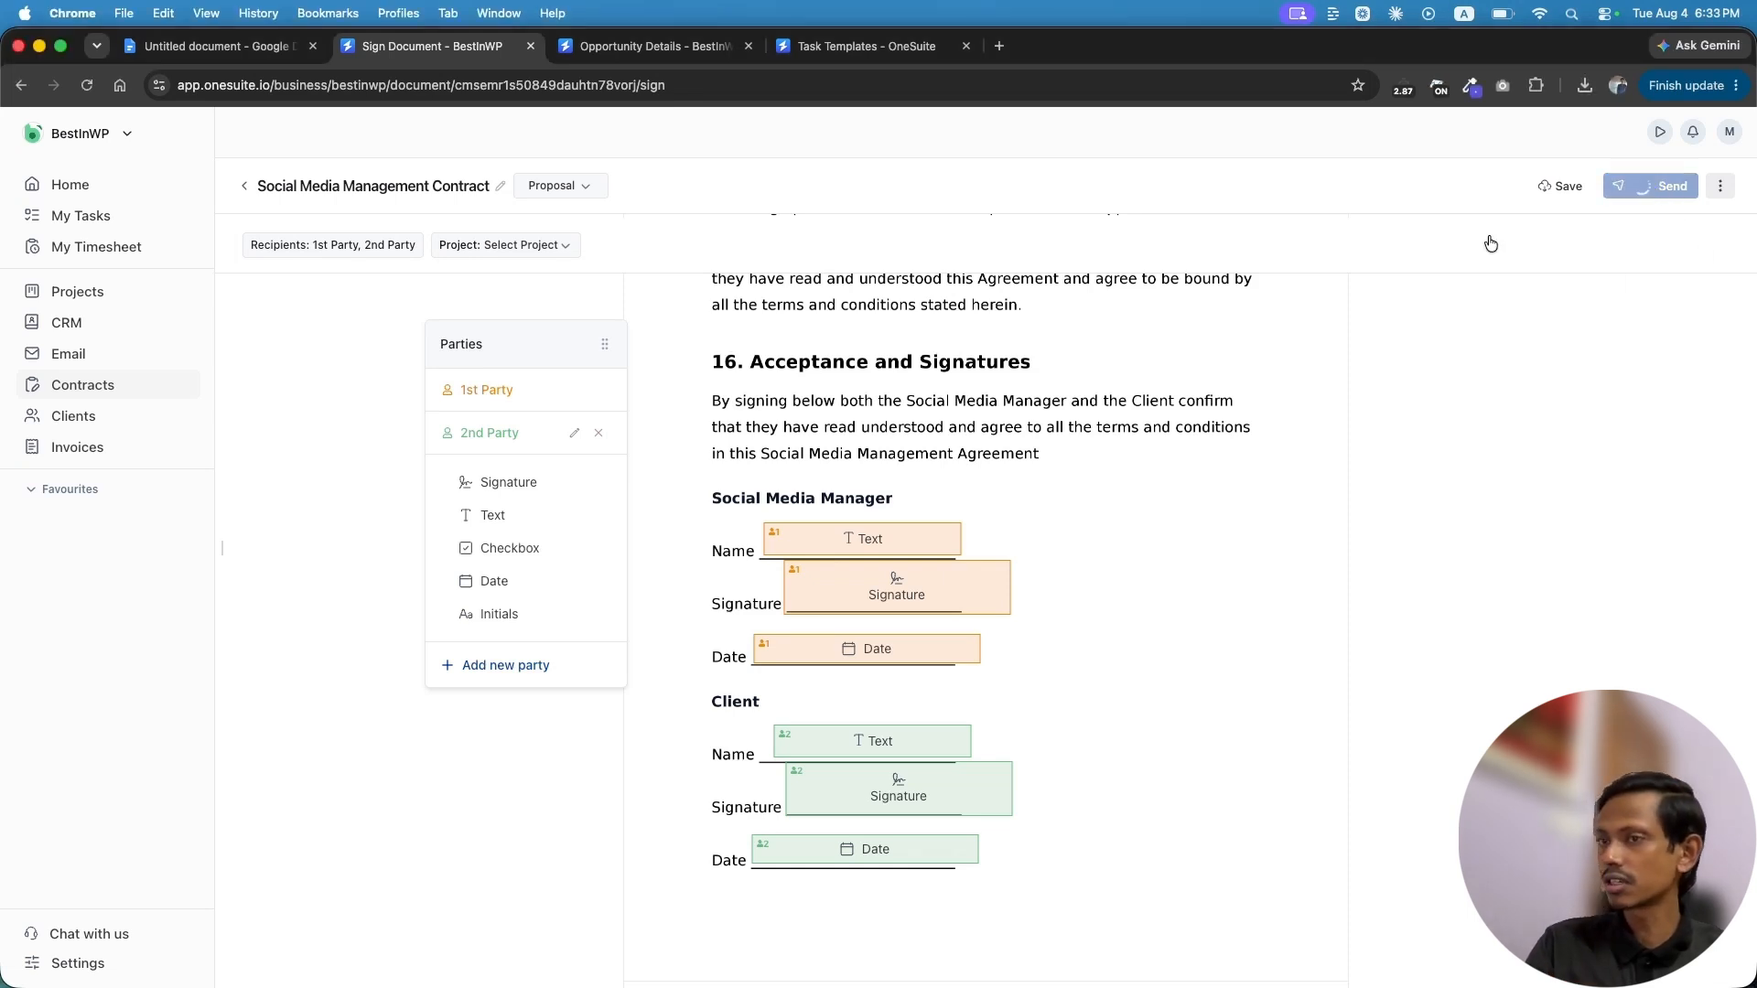
left_click(840, 387)
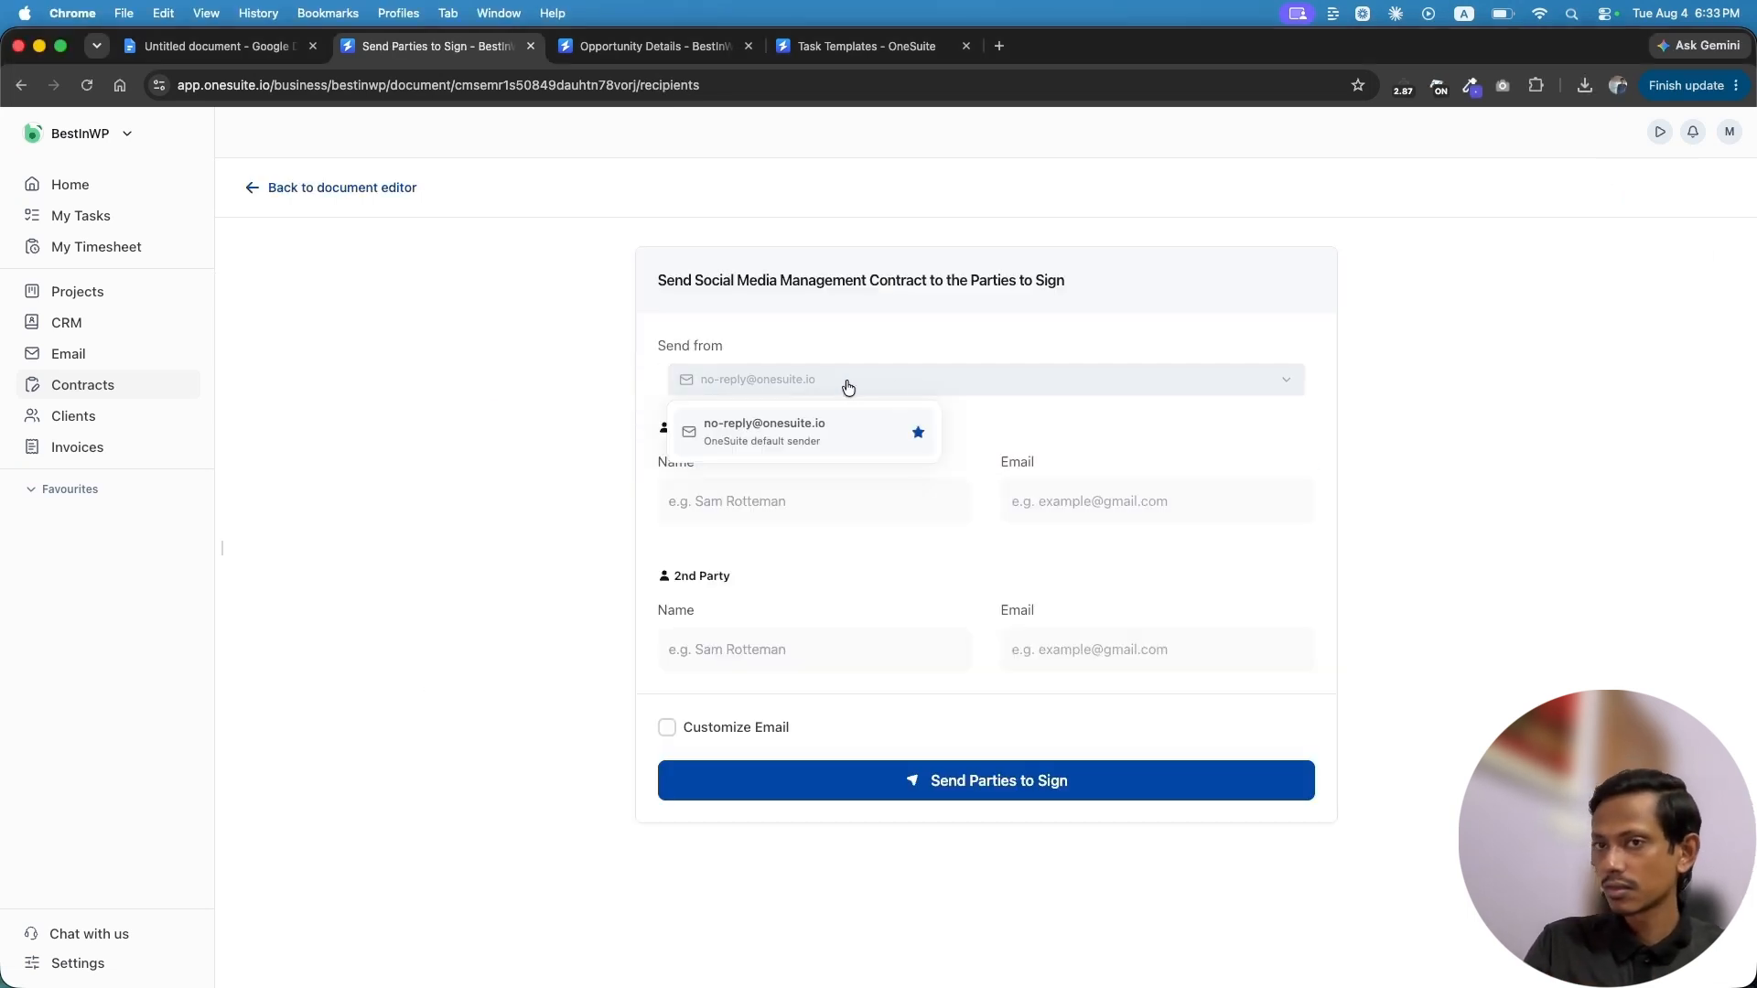
left_click(840, 382)
left_click(1301, 383)
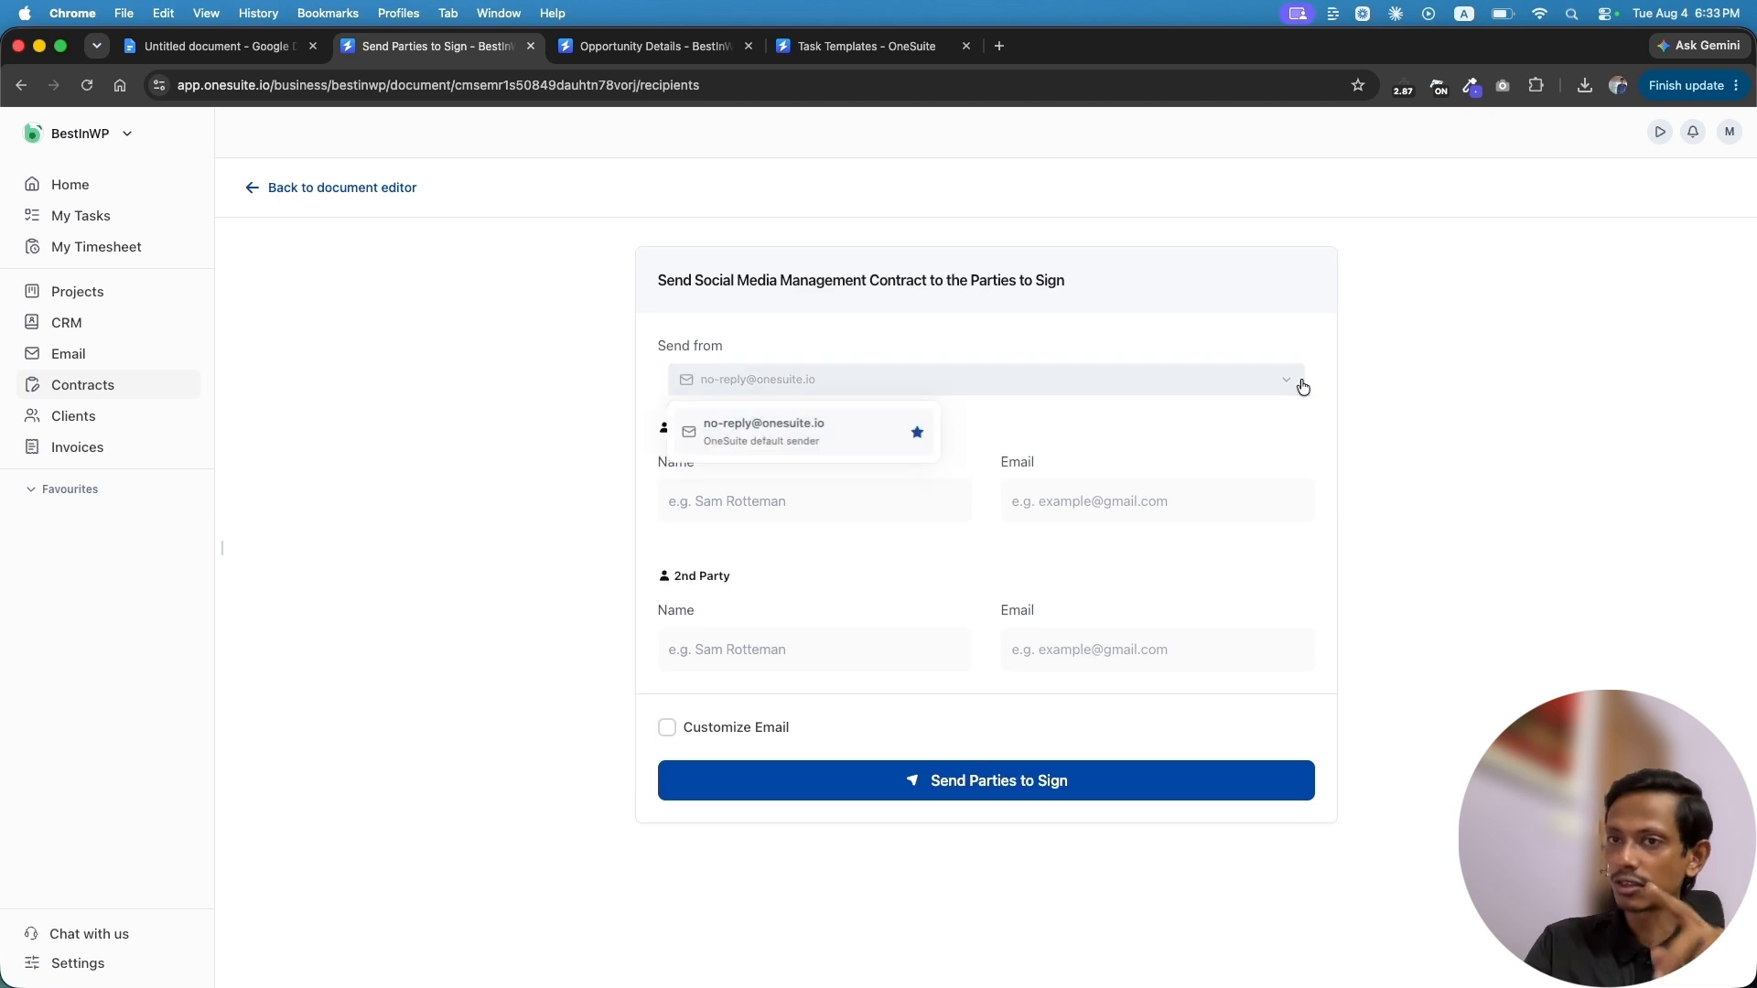
left_click(1232, 419)
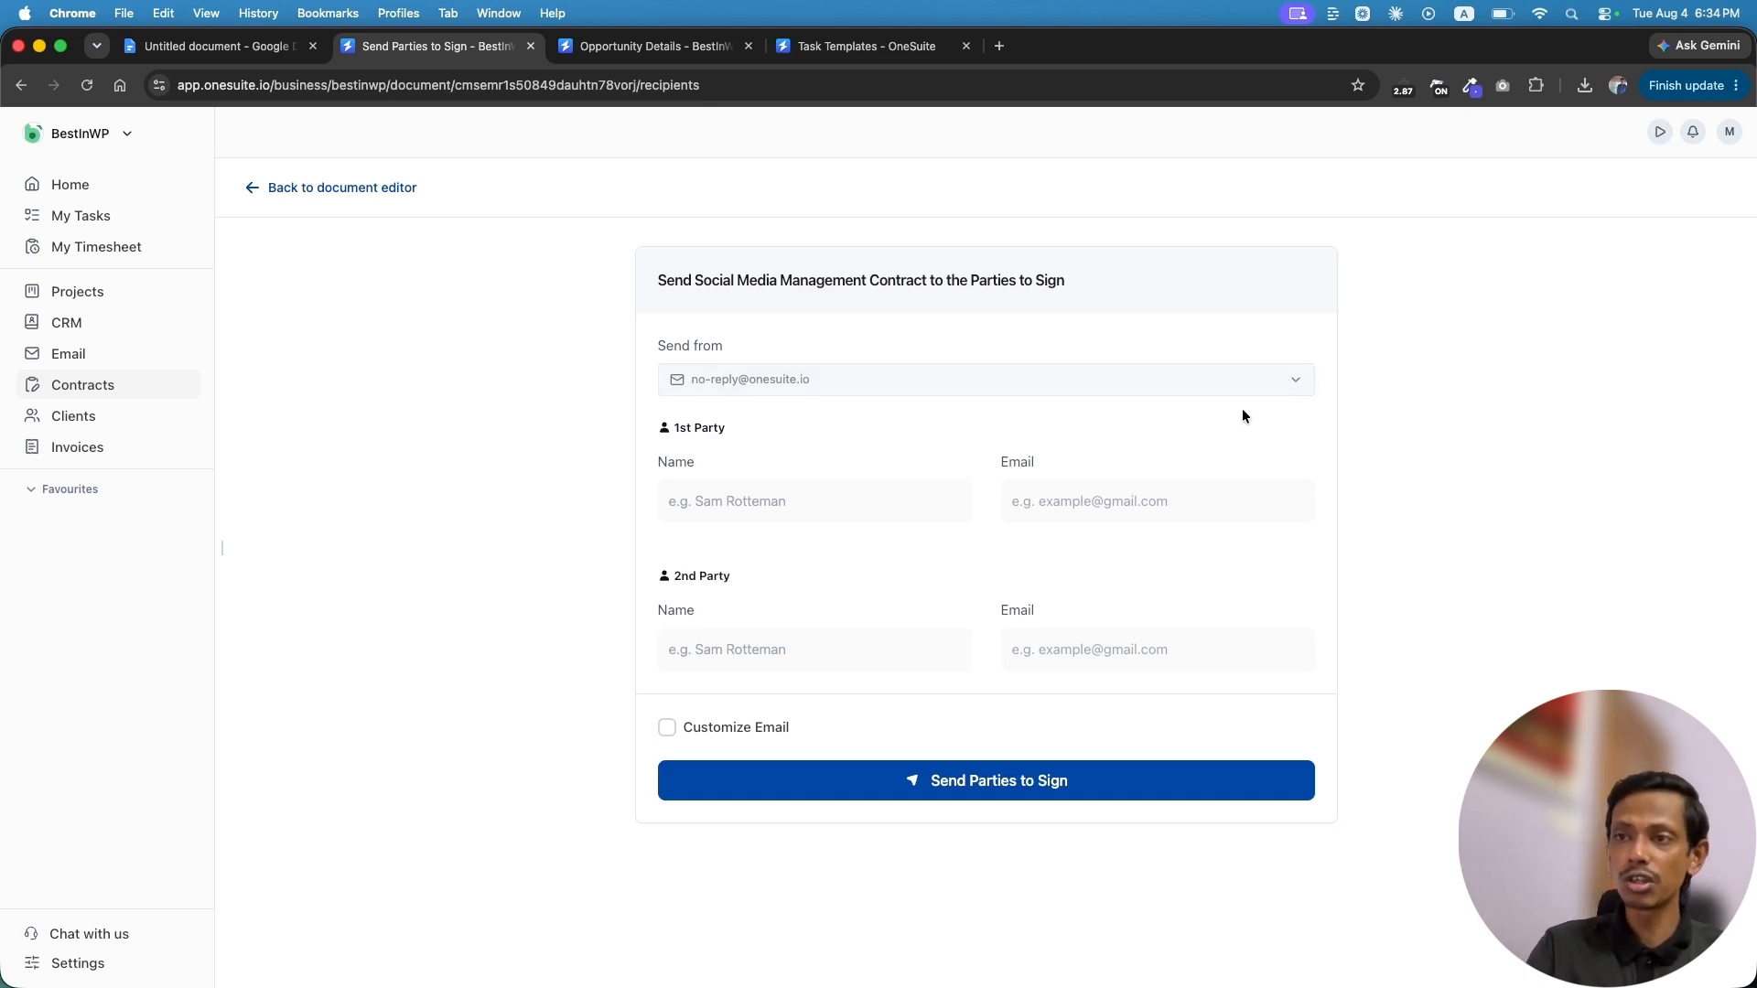
Enter the 1st Party's name and e-mail address
left_click(777, 503)
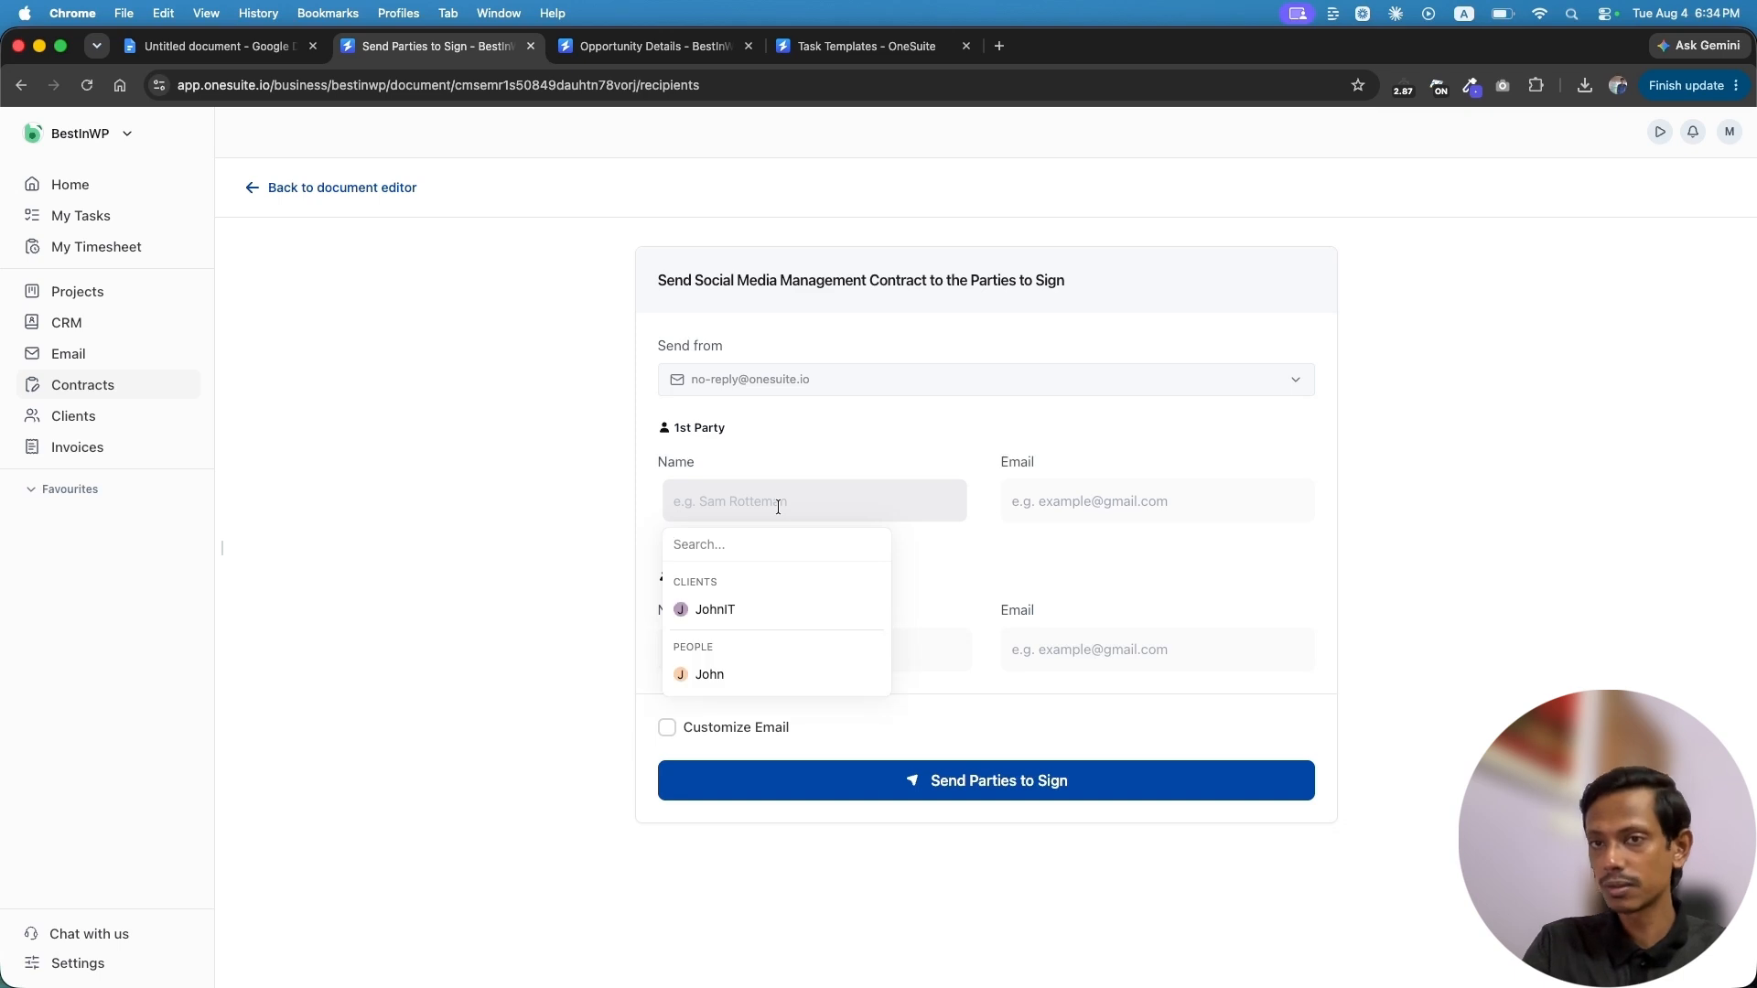
left_click(759, 508)
left_click(749, 512)
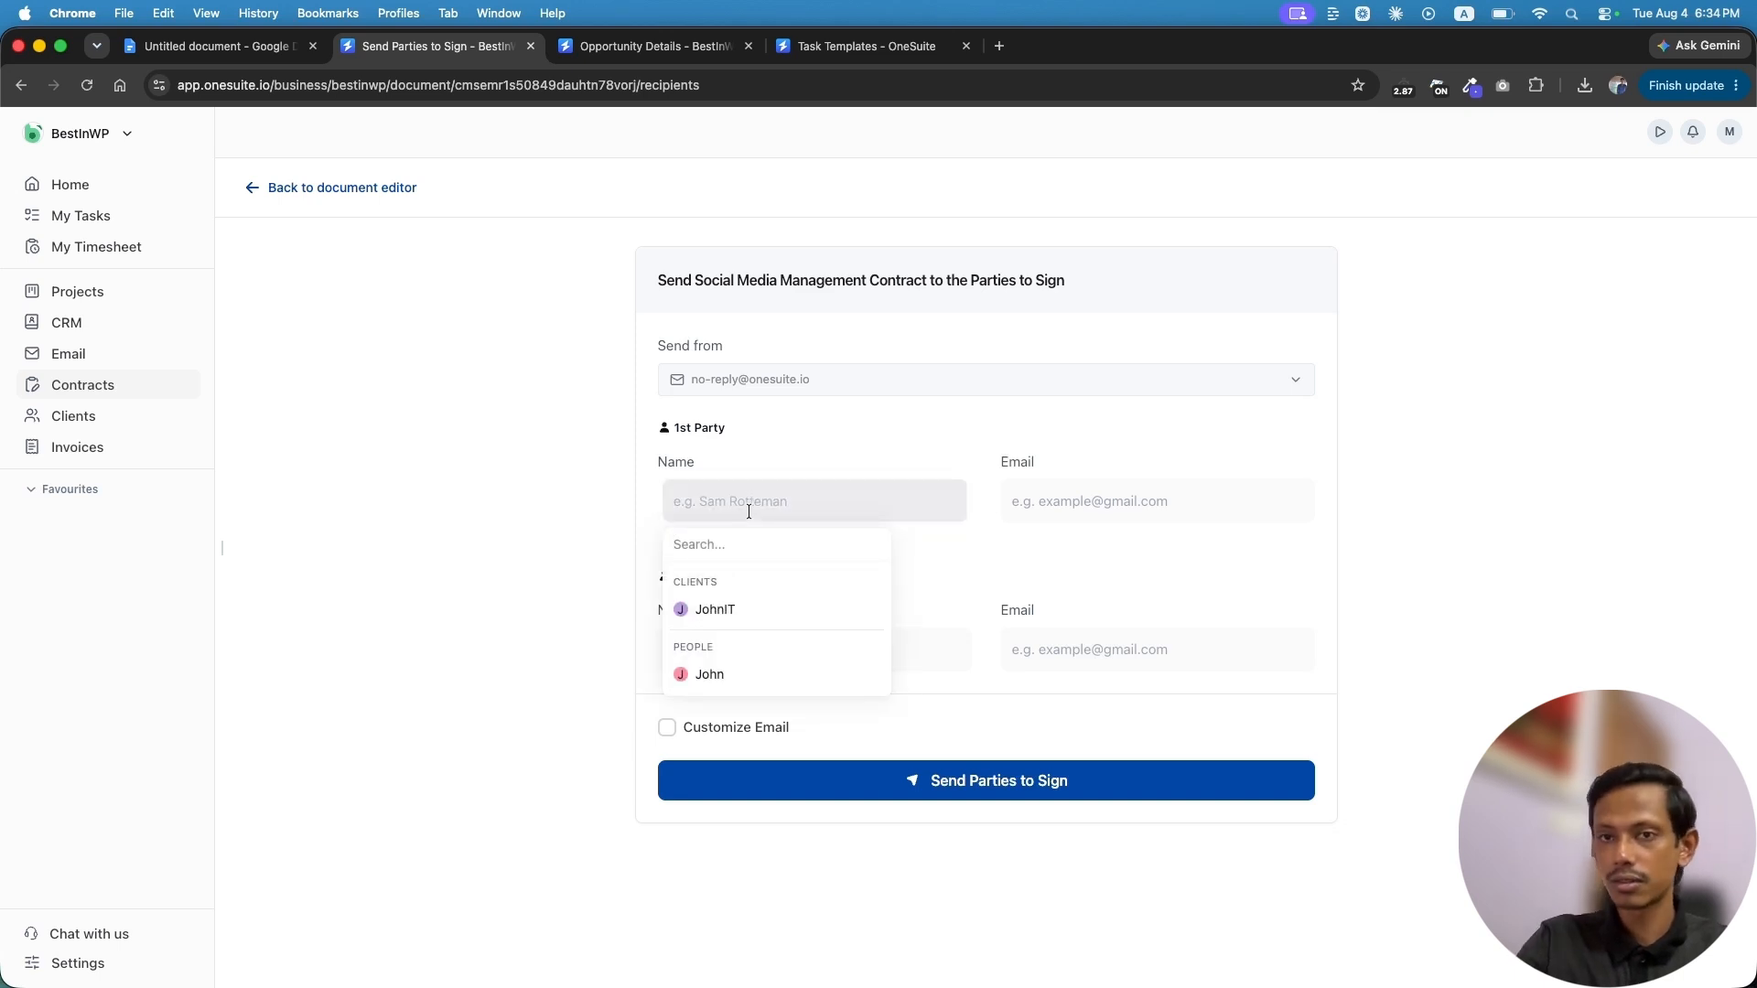
type("Muntasir")
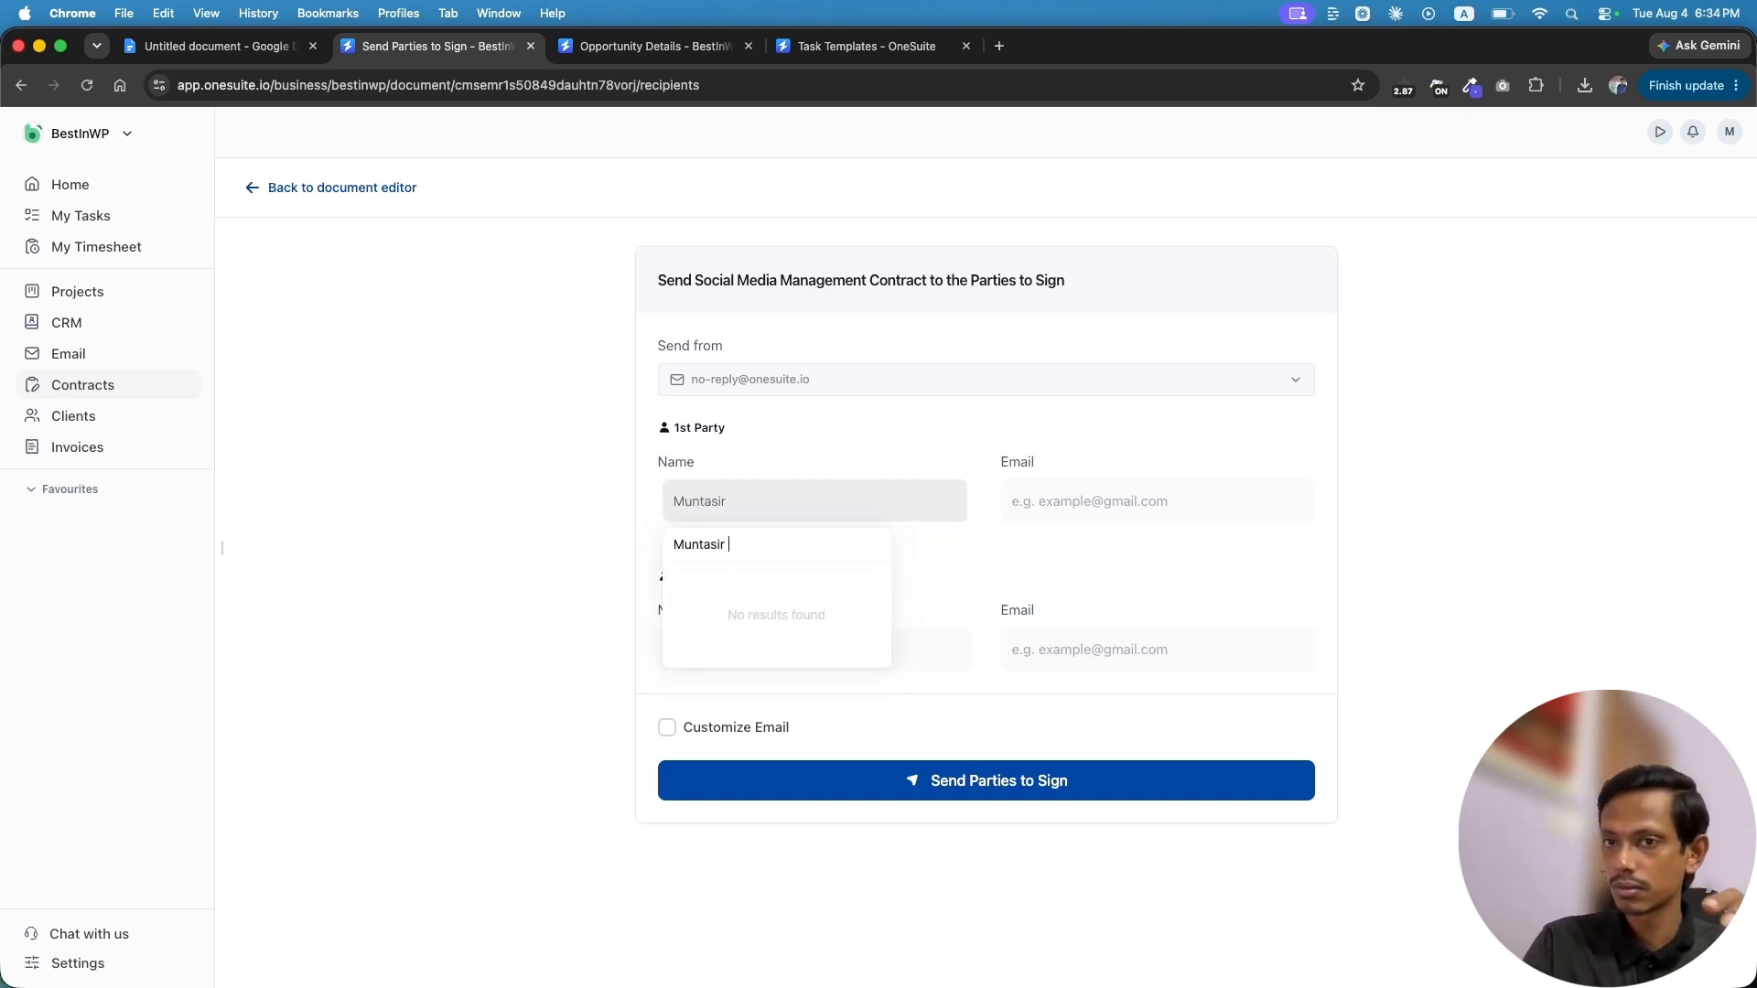
key("Return")
left_click(1102, 504)
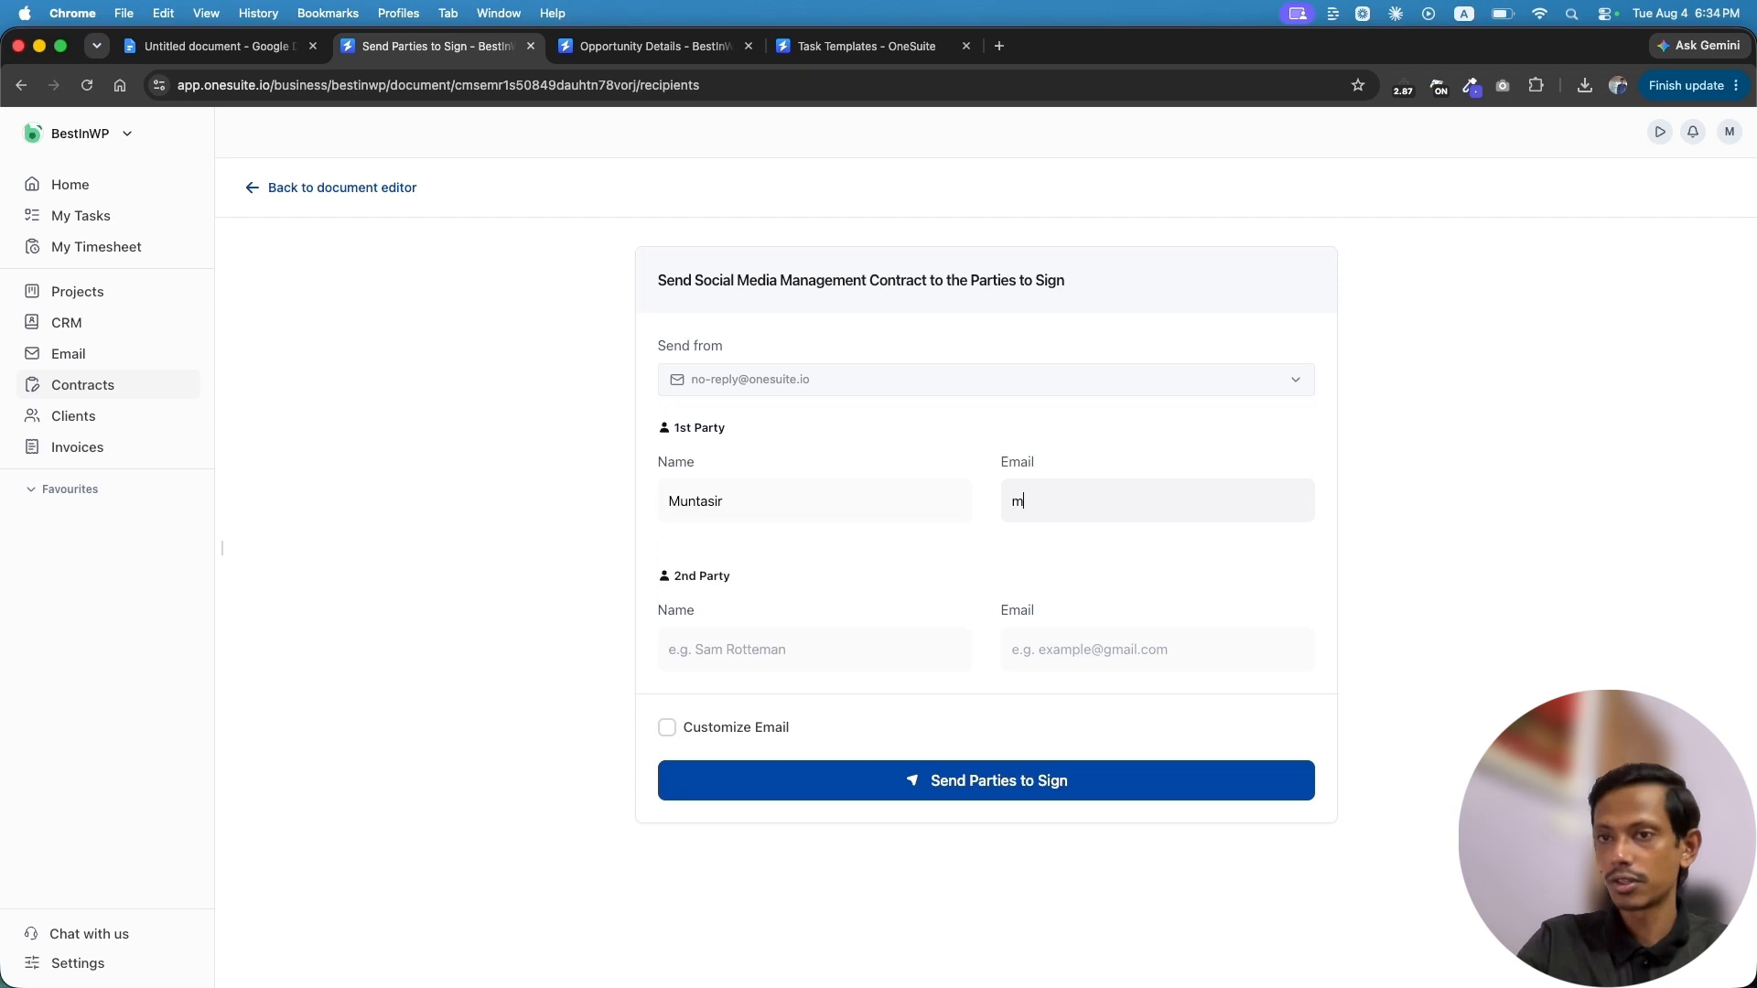
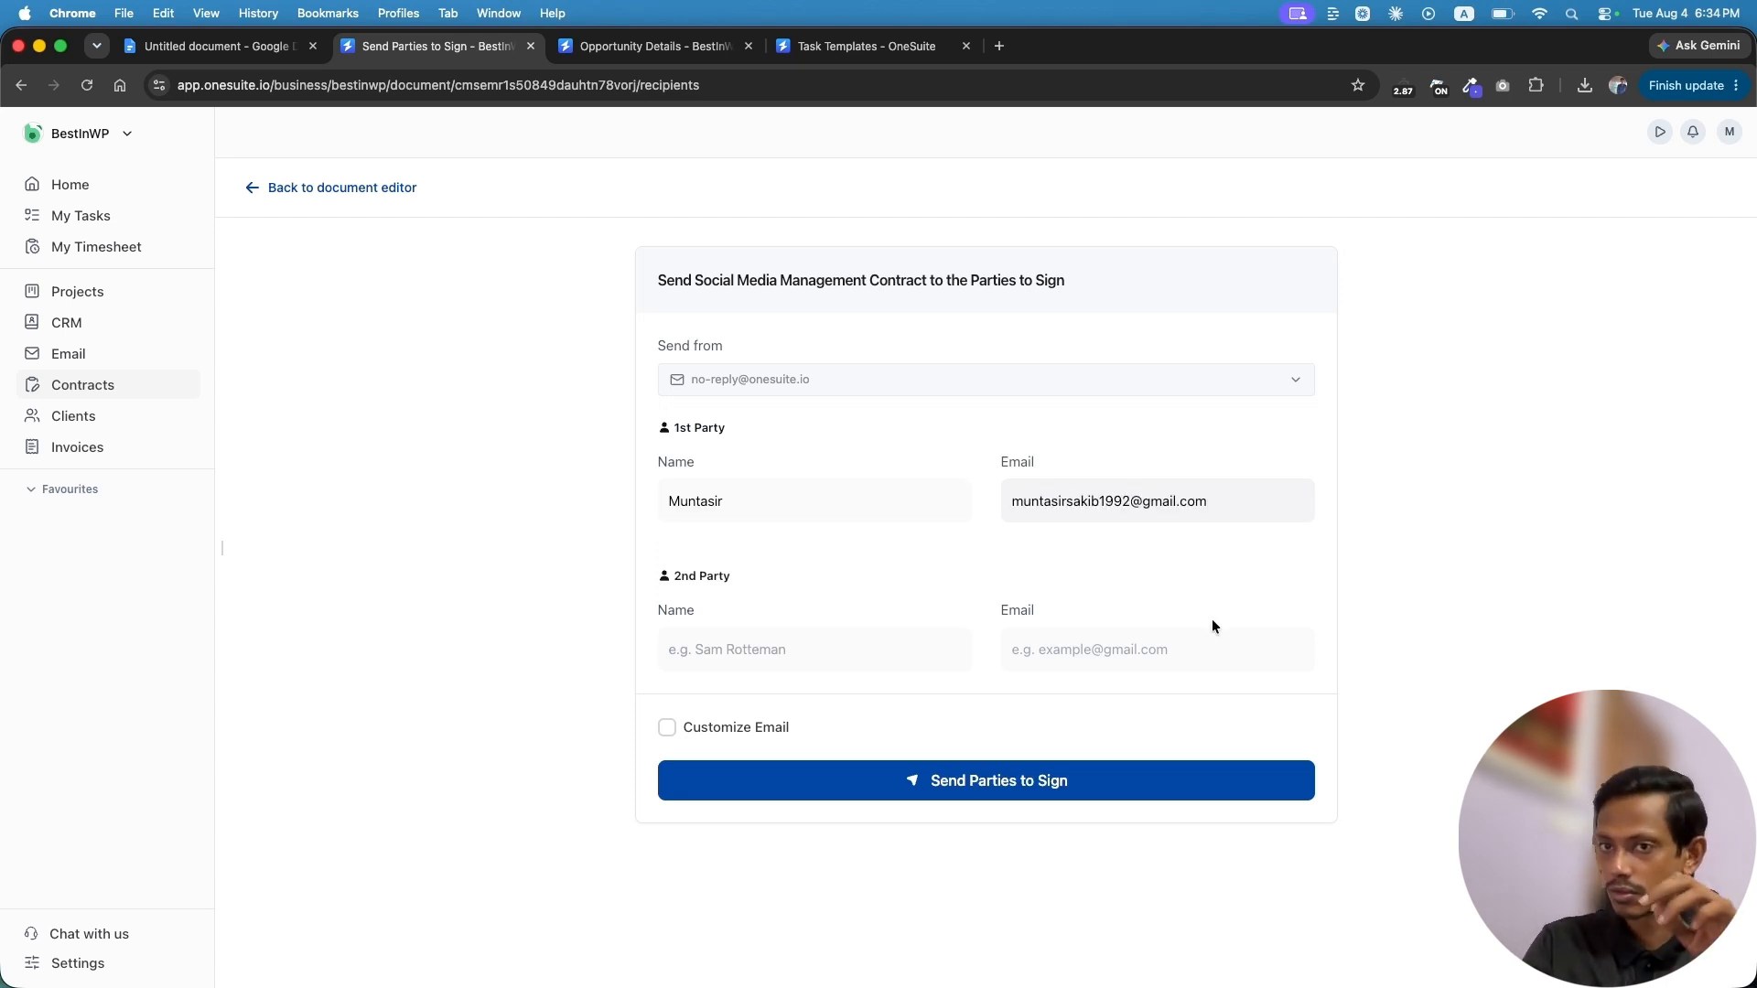
Enter the 2nd Party's name, correcting it once, and their e-mail address
left_click(765, 651)
left_click(765, 657)
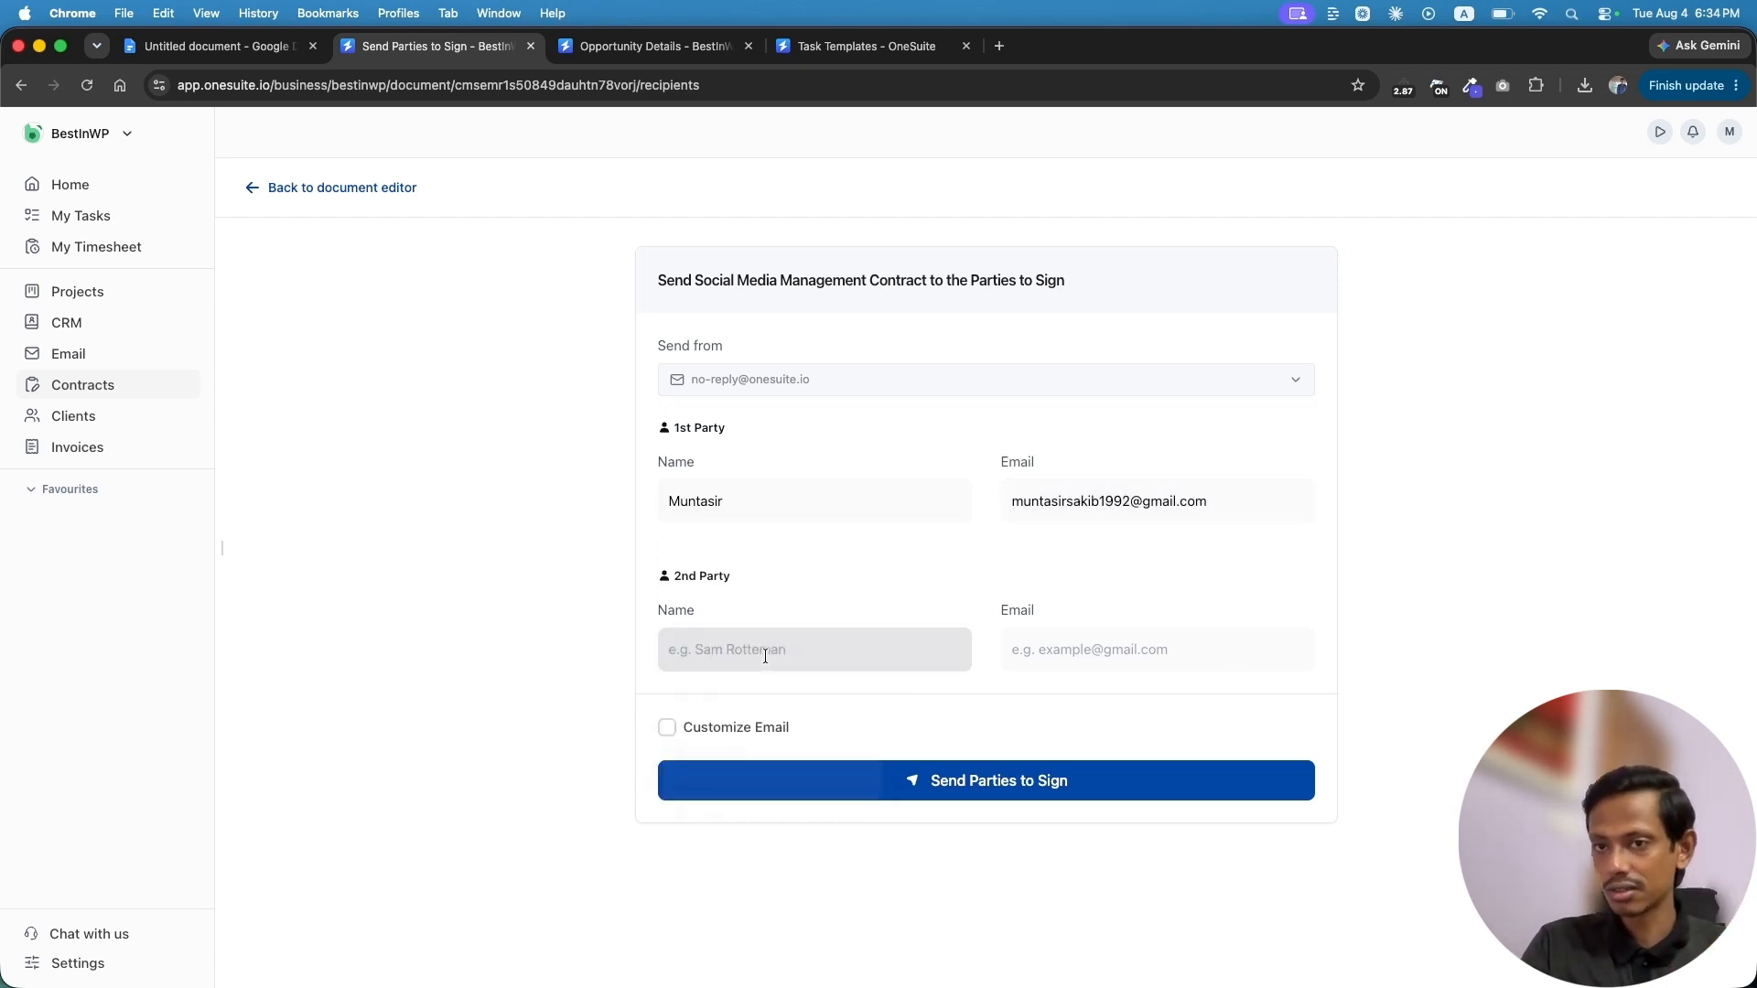
type("Nasik")
key("Return")
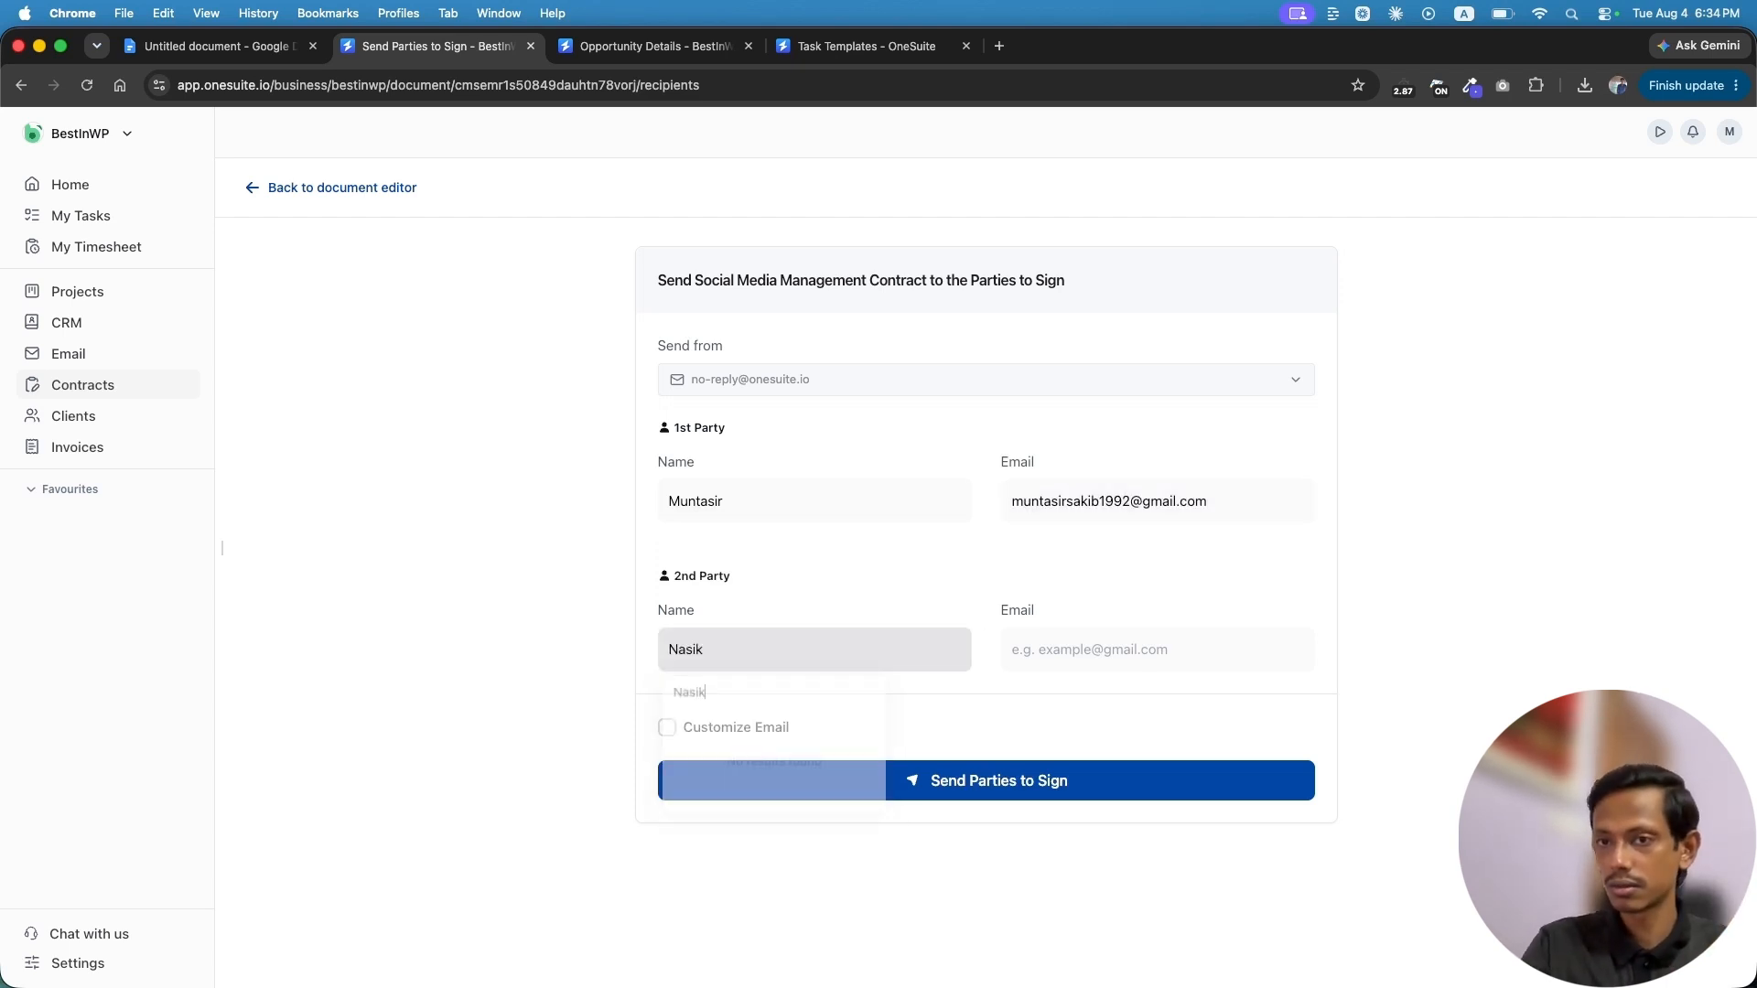
left_click(729, 654)
left_click(694, 651)
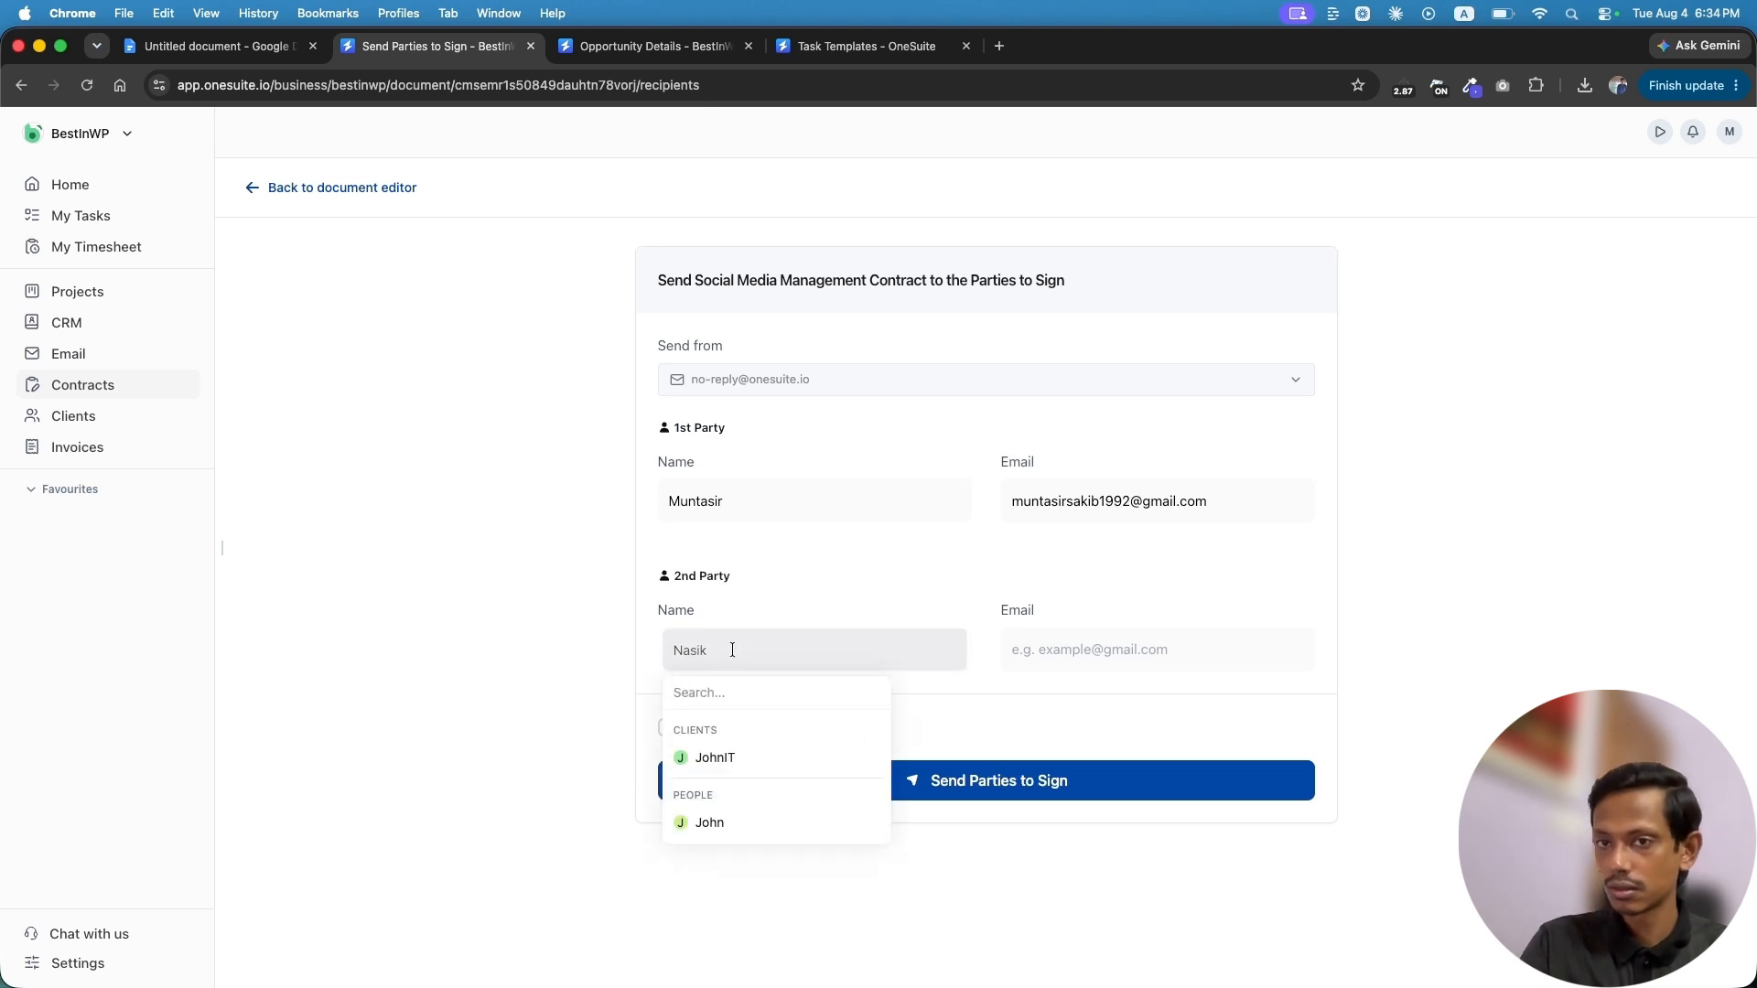
type("Nasik")
key("Return")
type("Sara")
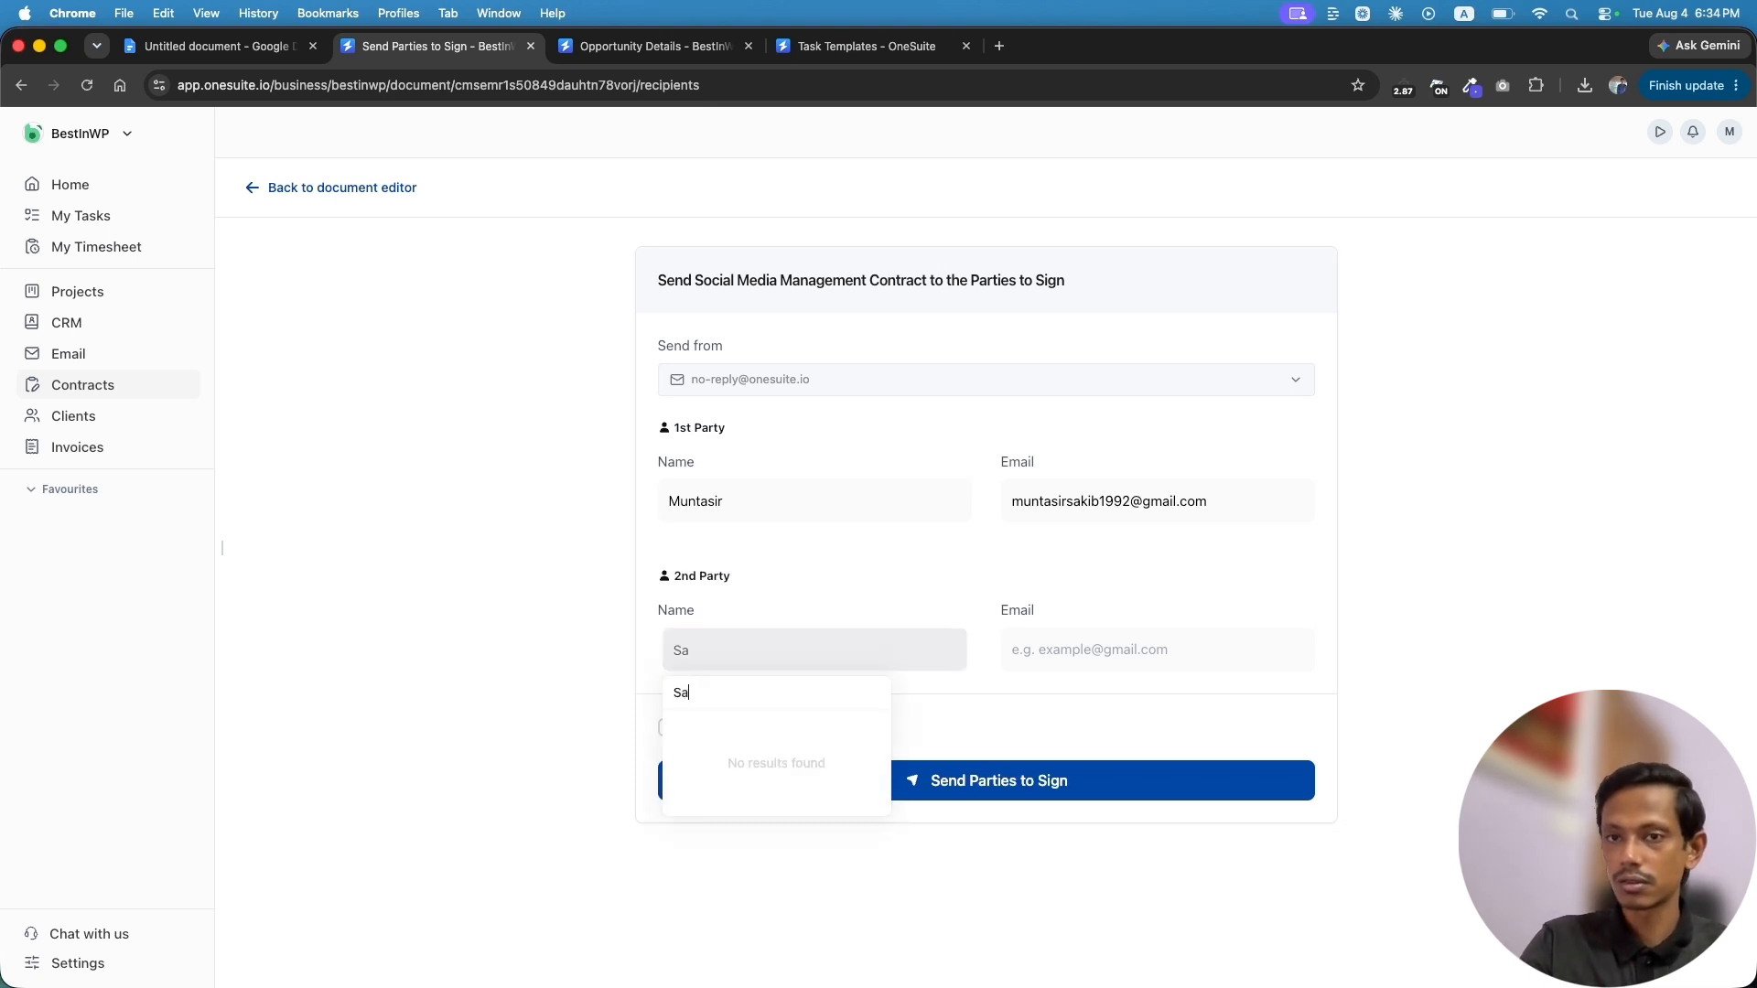
left_click(1093, 652)
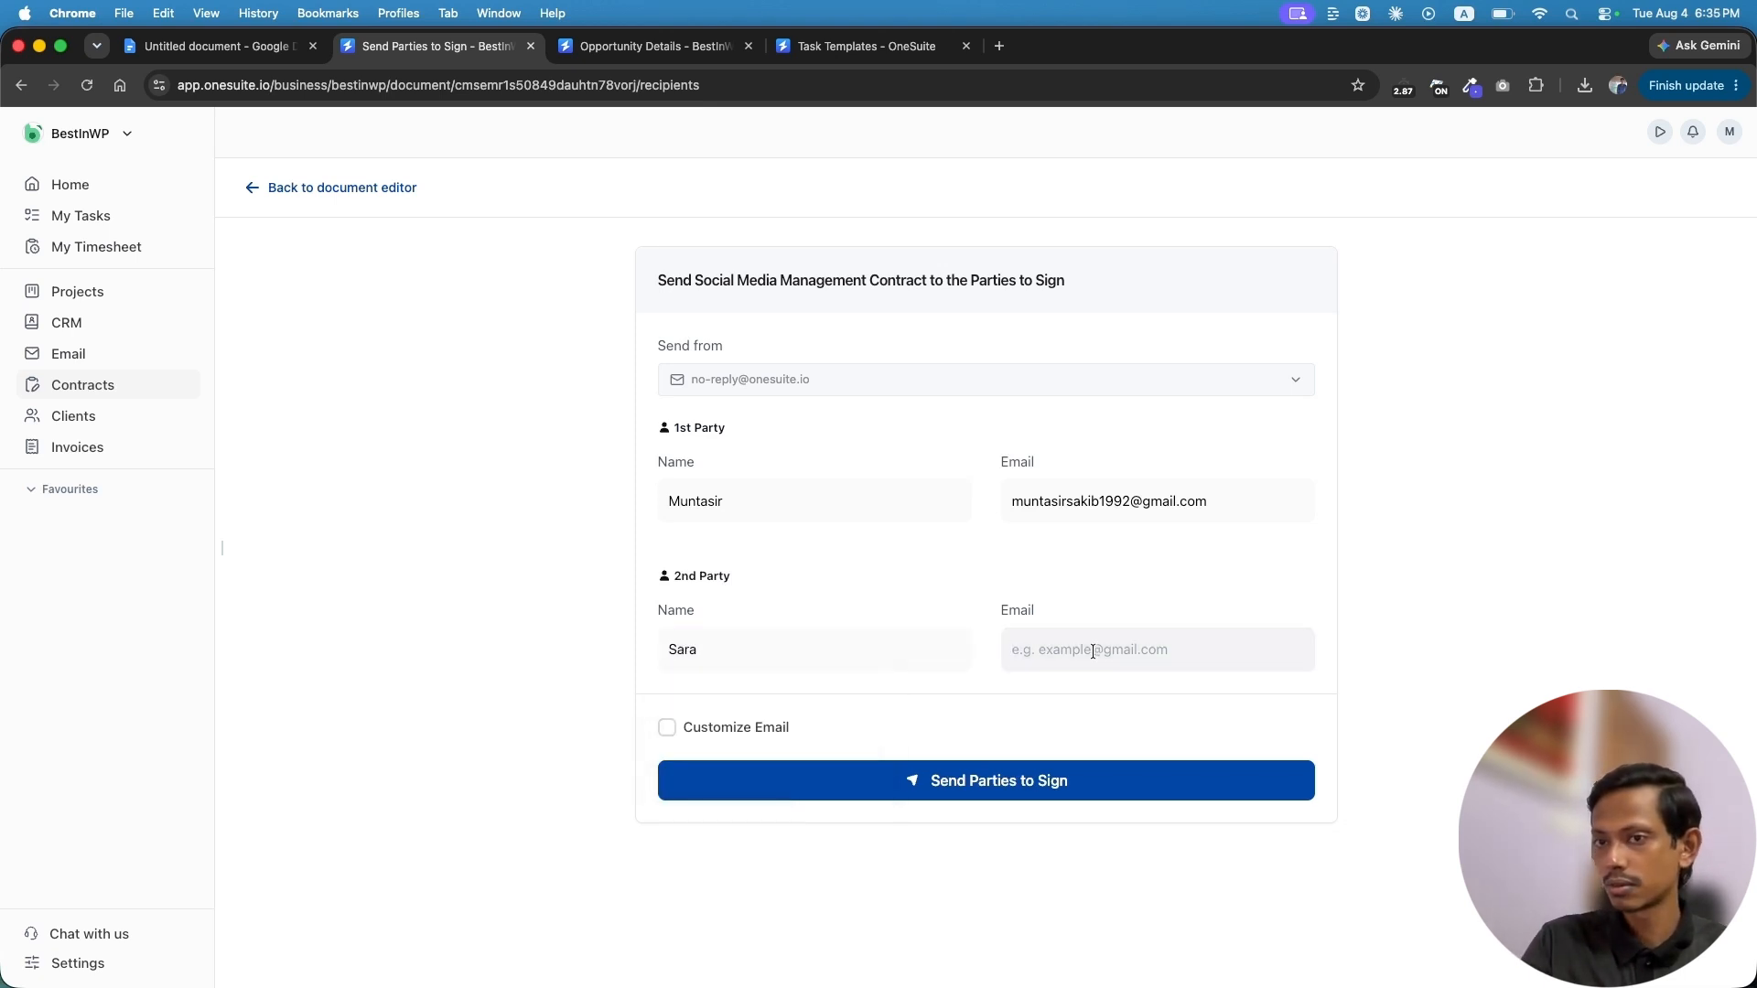
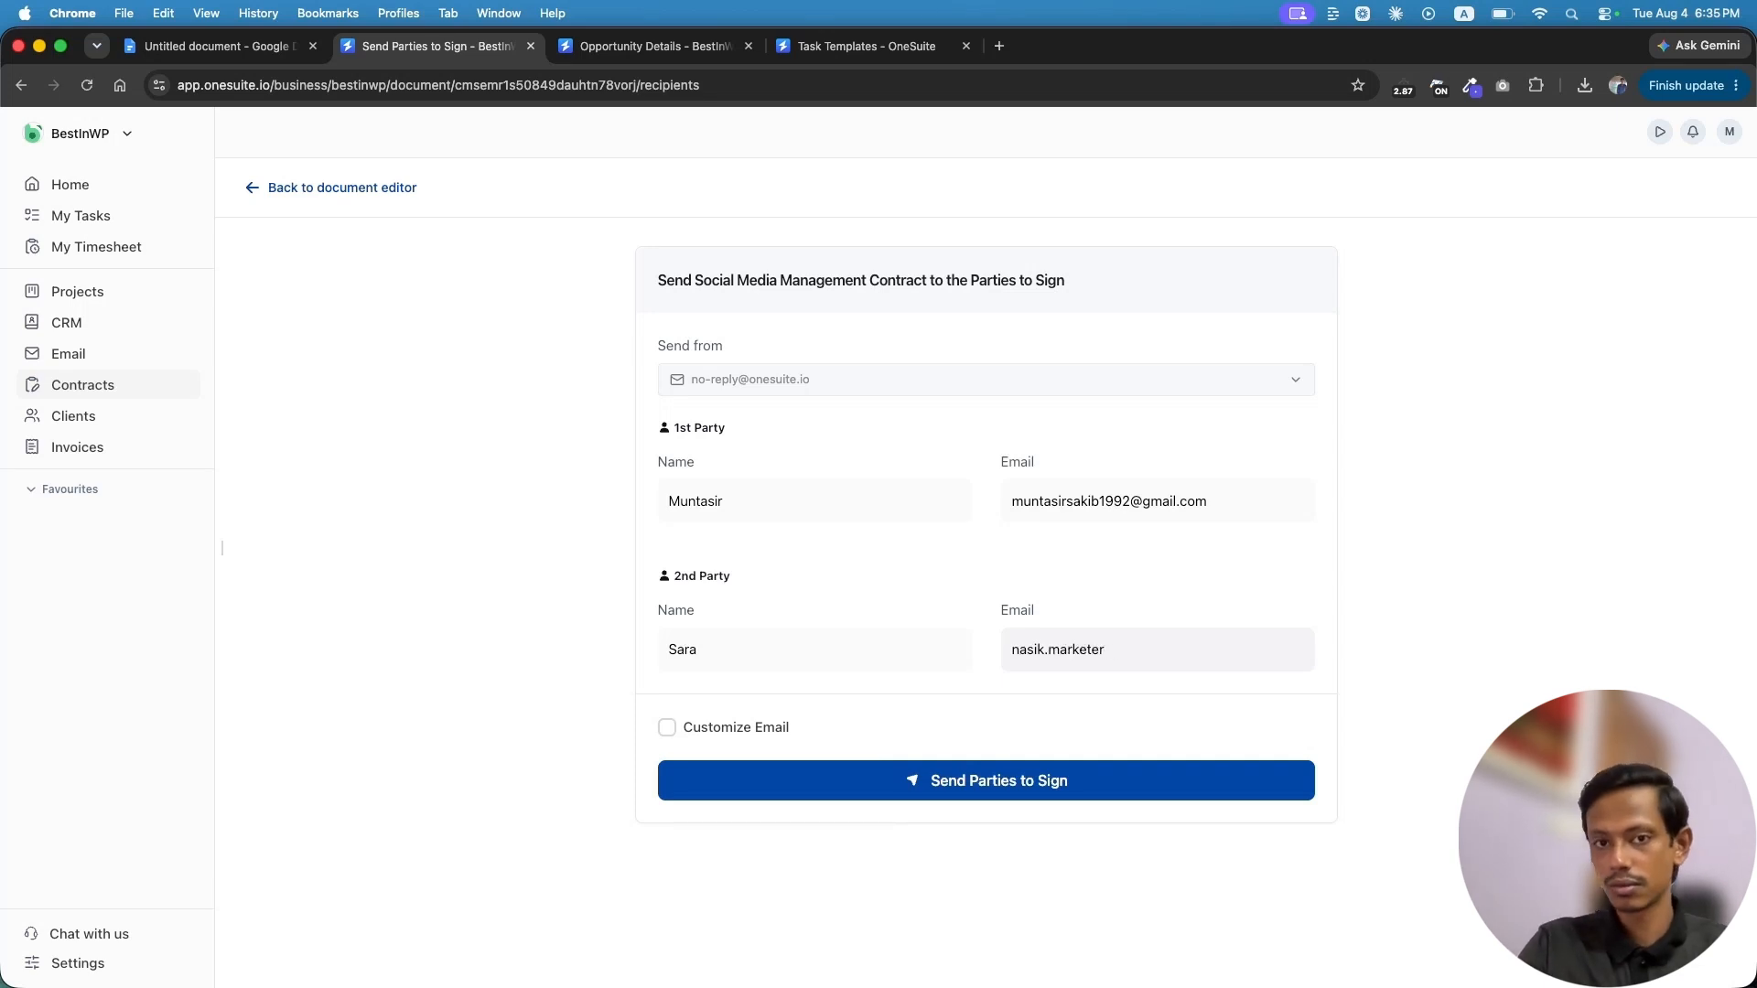
Leave Customize Email off and send the contract to both parties to sign
left_click(667, 728)
scroll(847, 735, "down", 3)
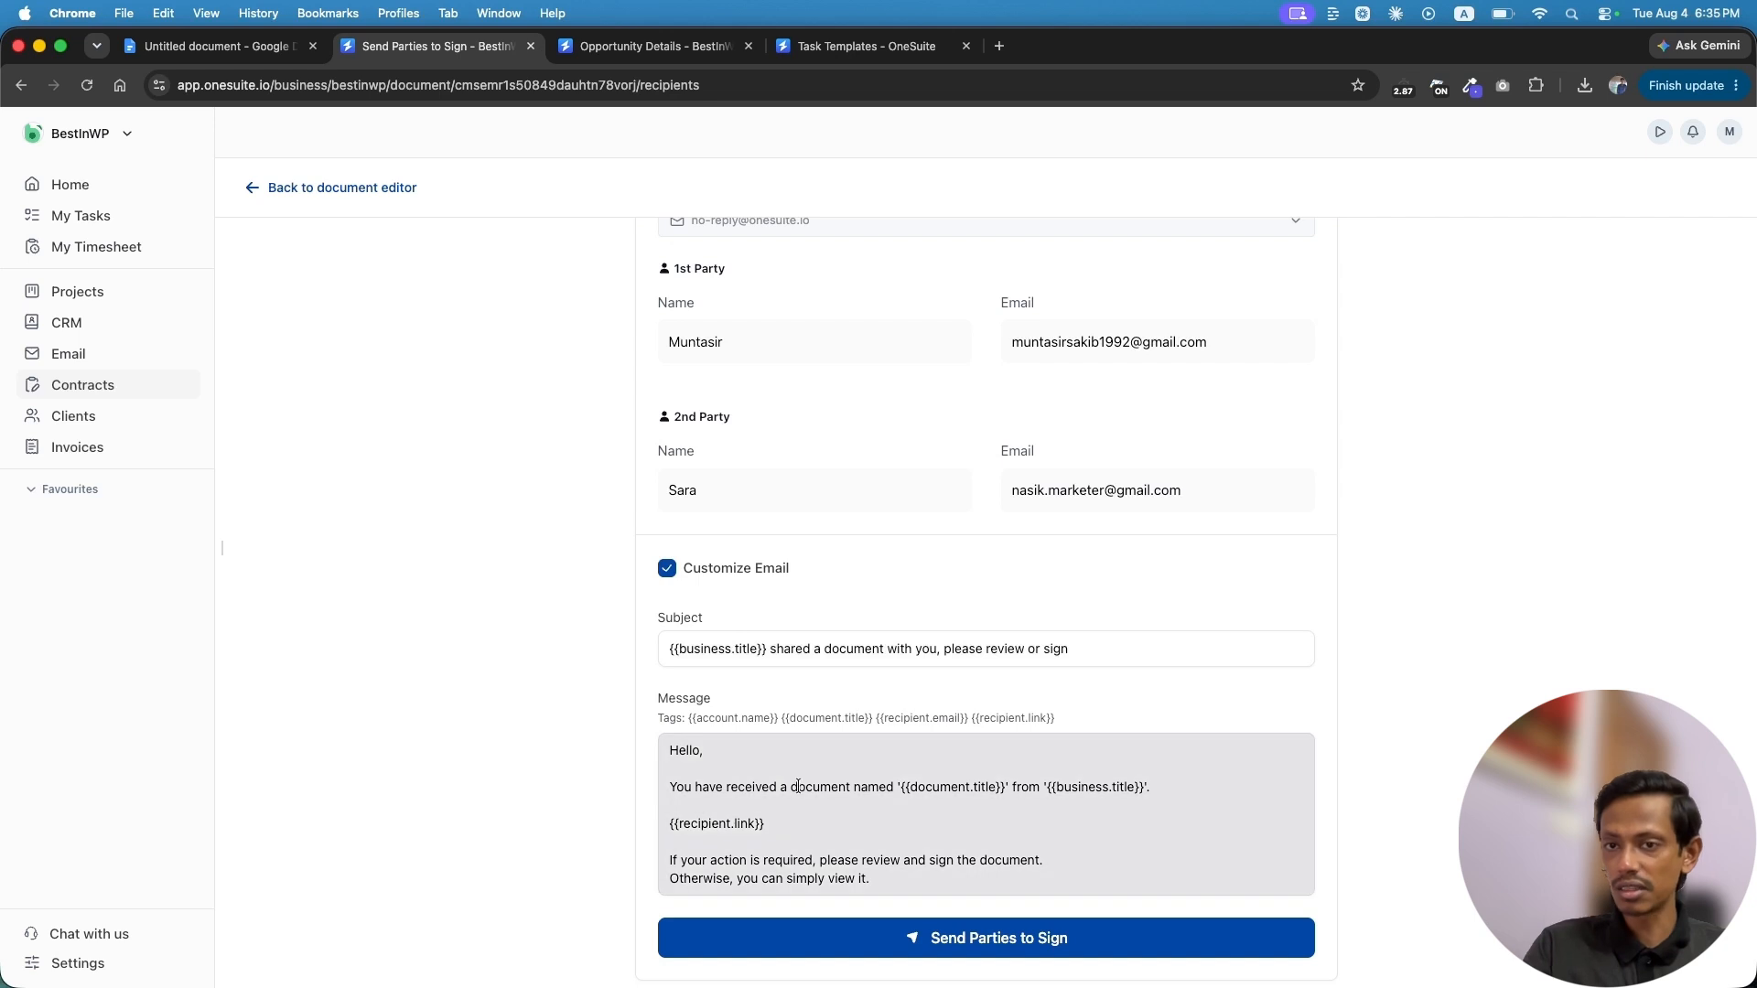
scroll(798, 785, "down", 1)
scroll(798, 785, "down", 3)
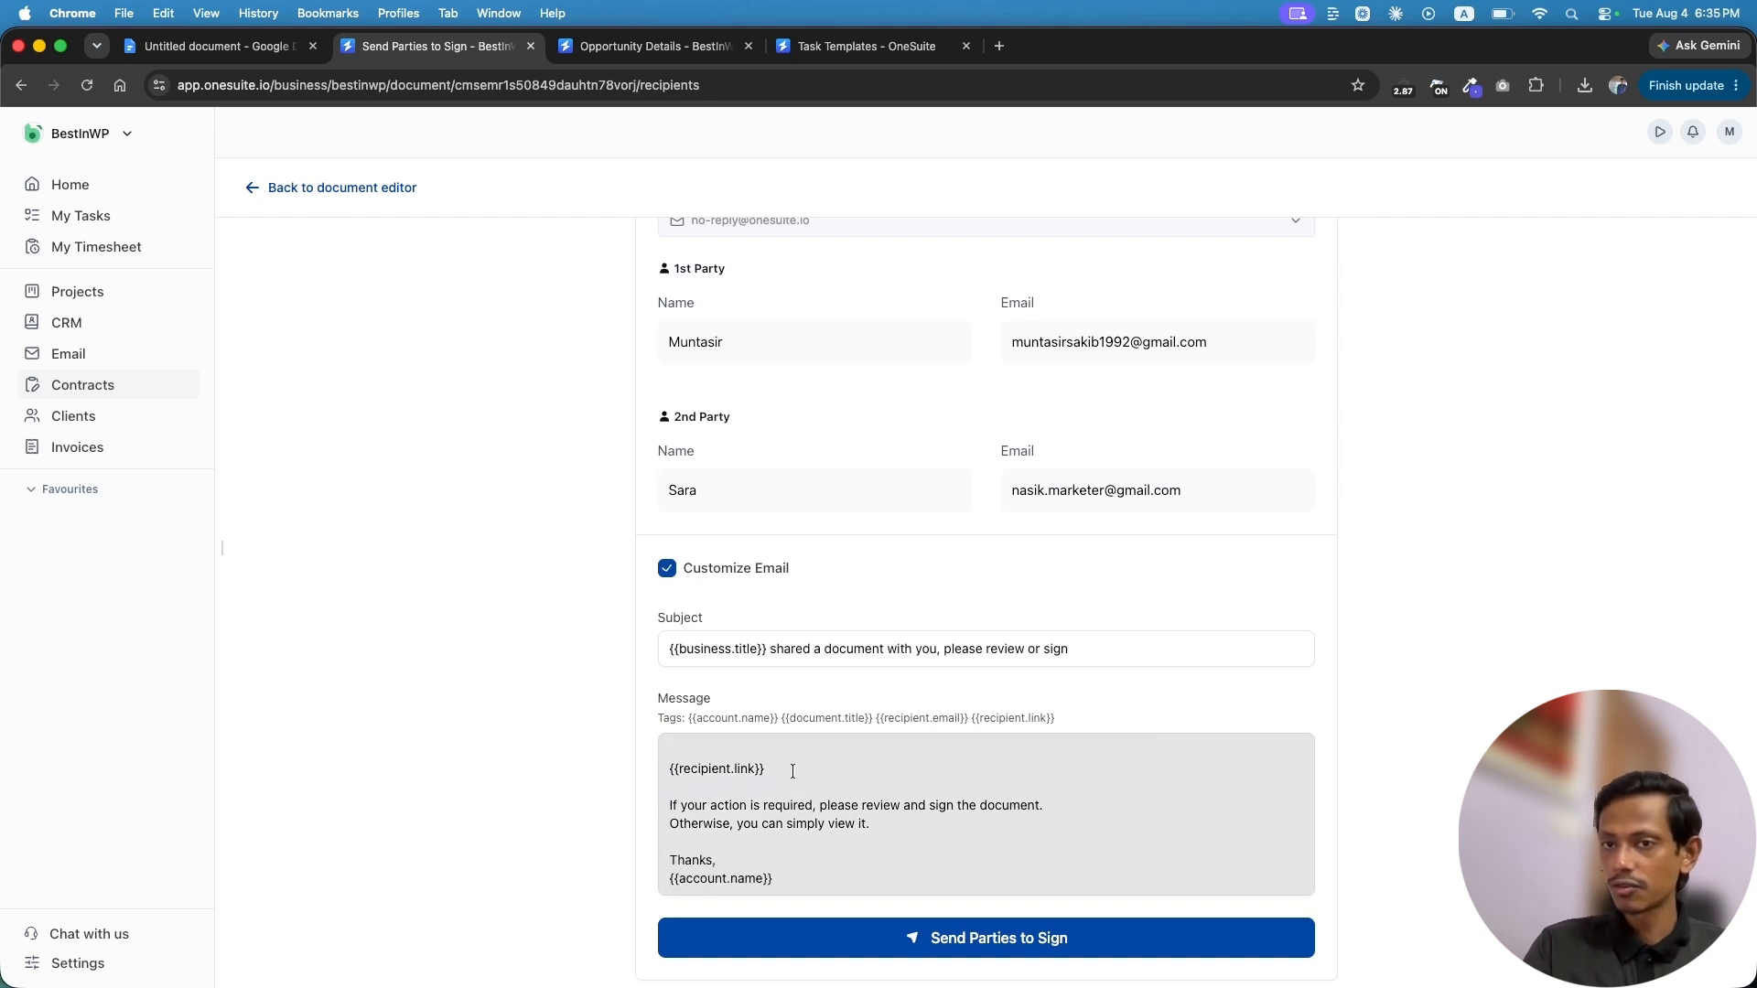
left_click(667, 569)
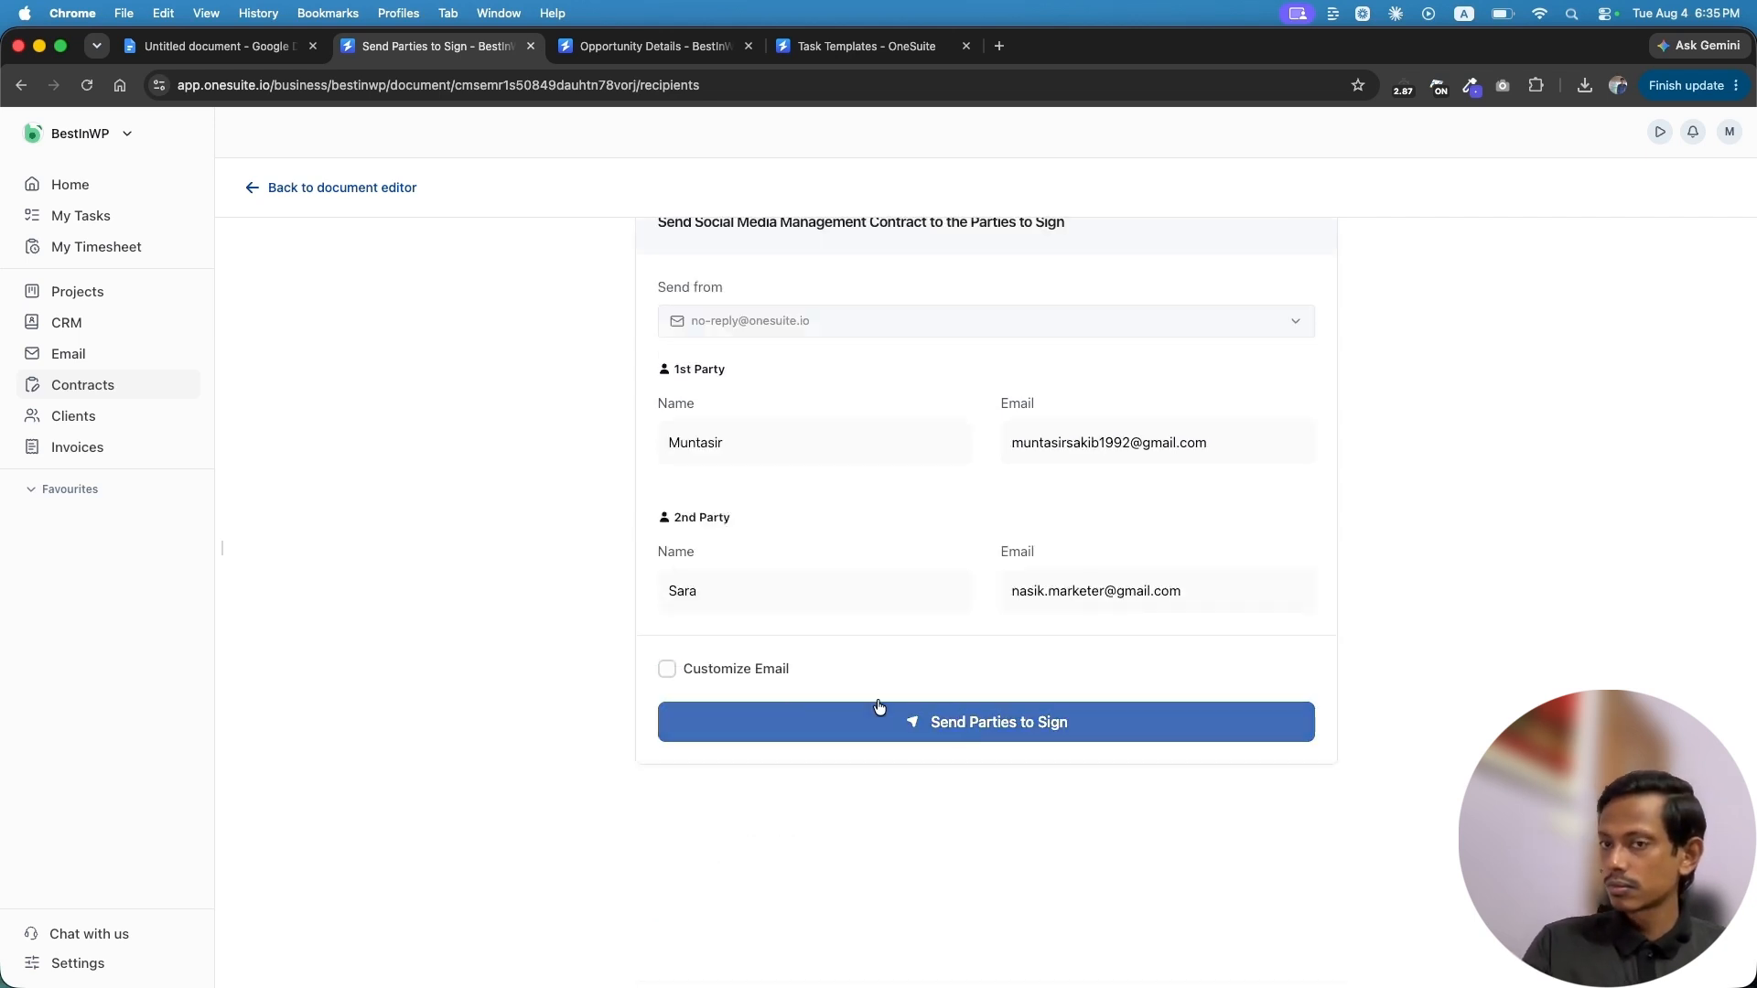
left_click(993, 732)
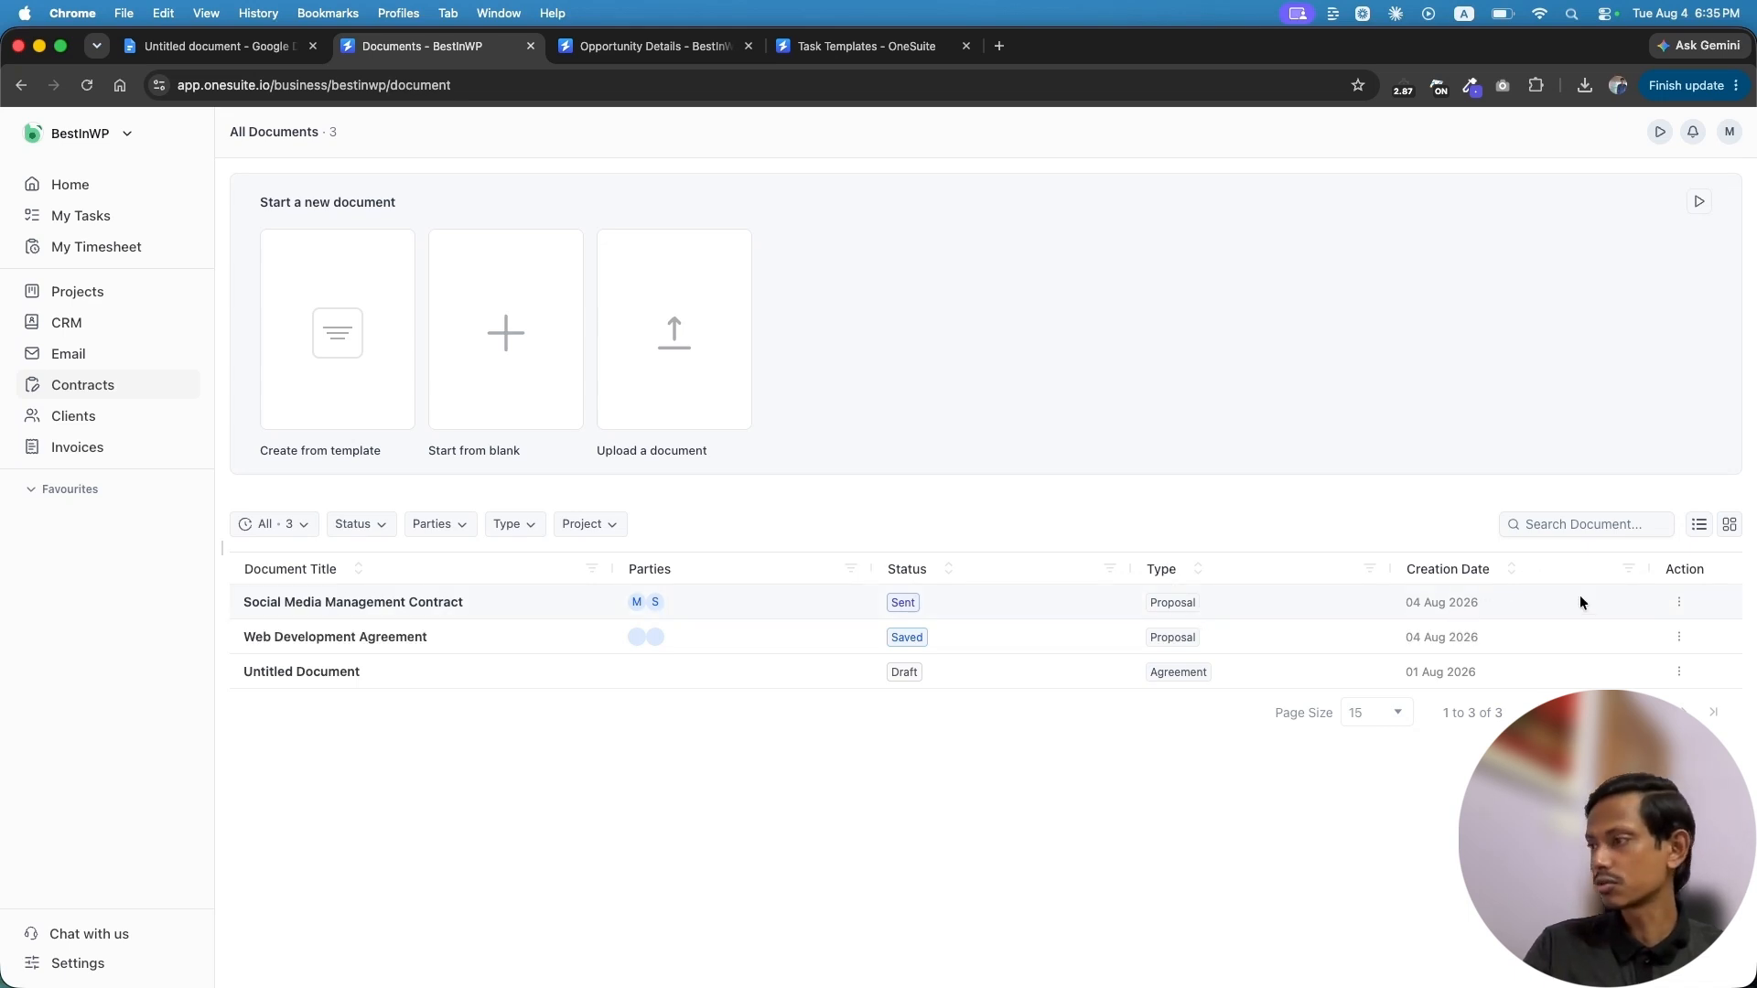
left_click(1679, 602)
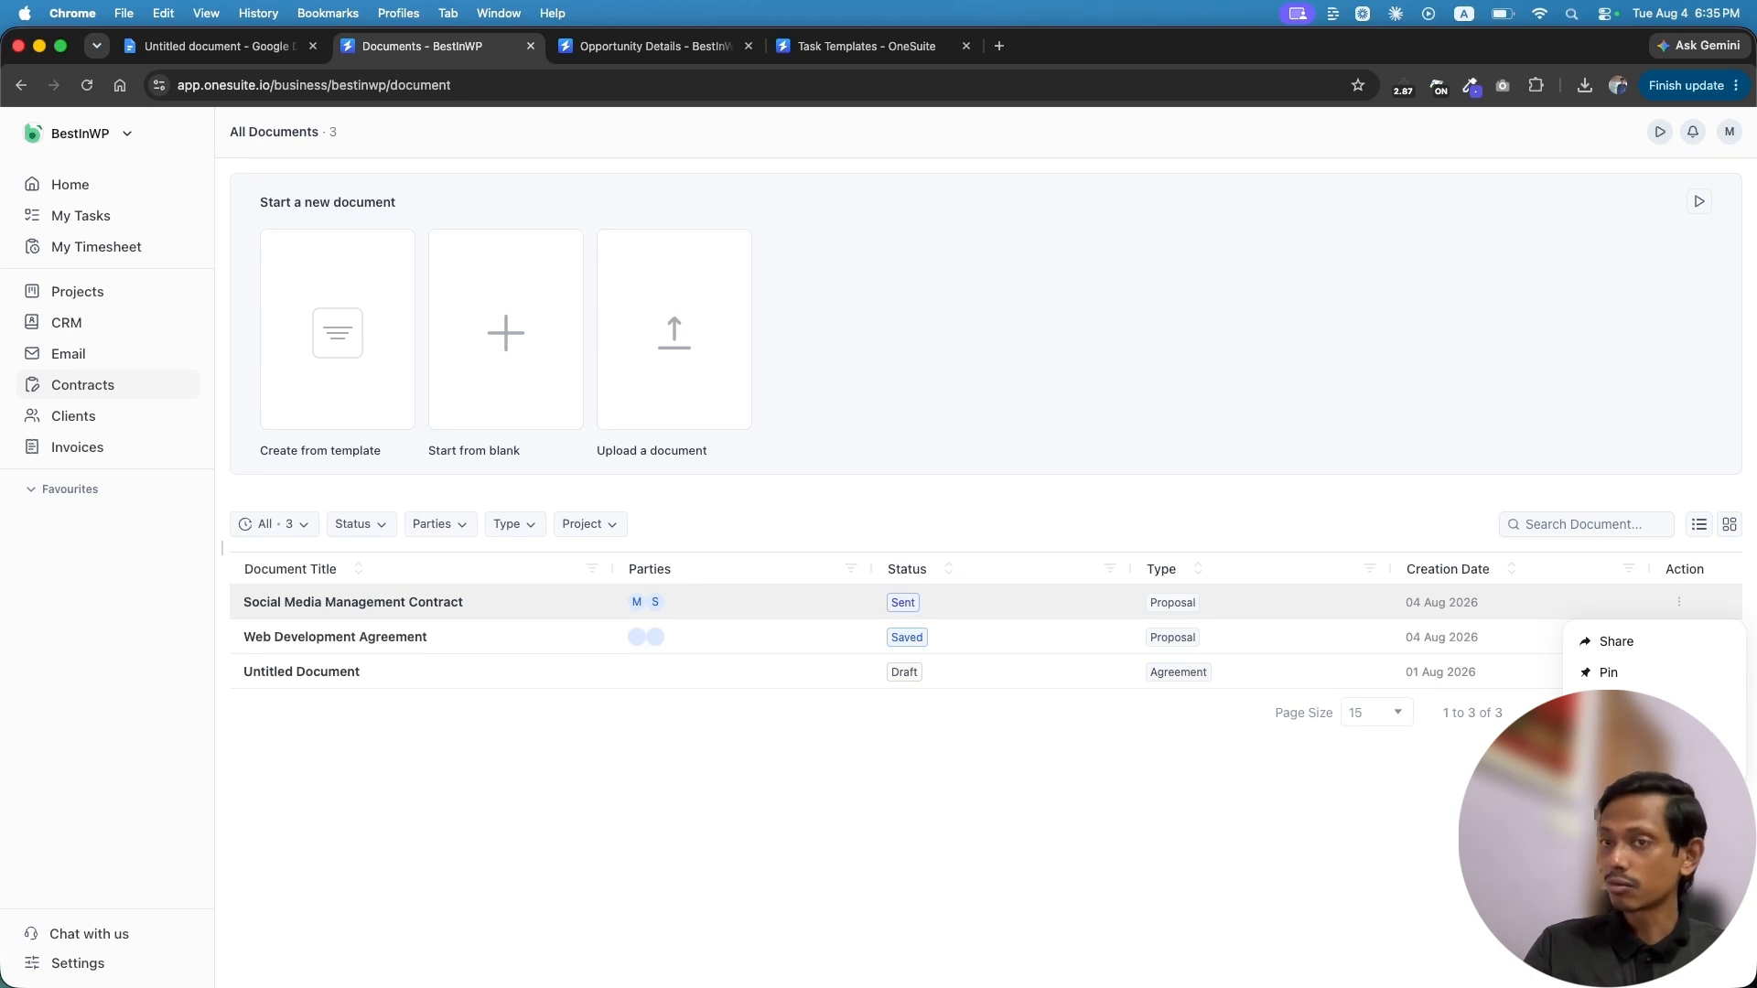
left_click(1610, 702)
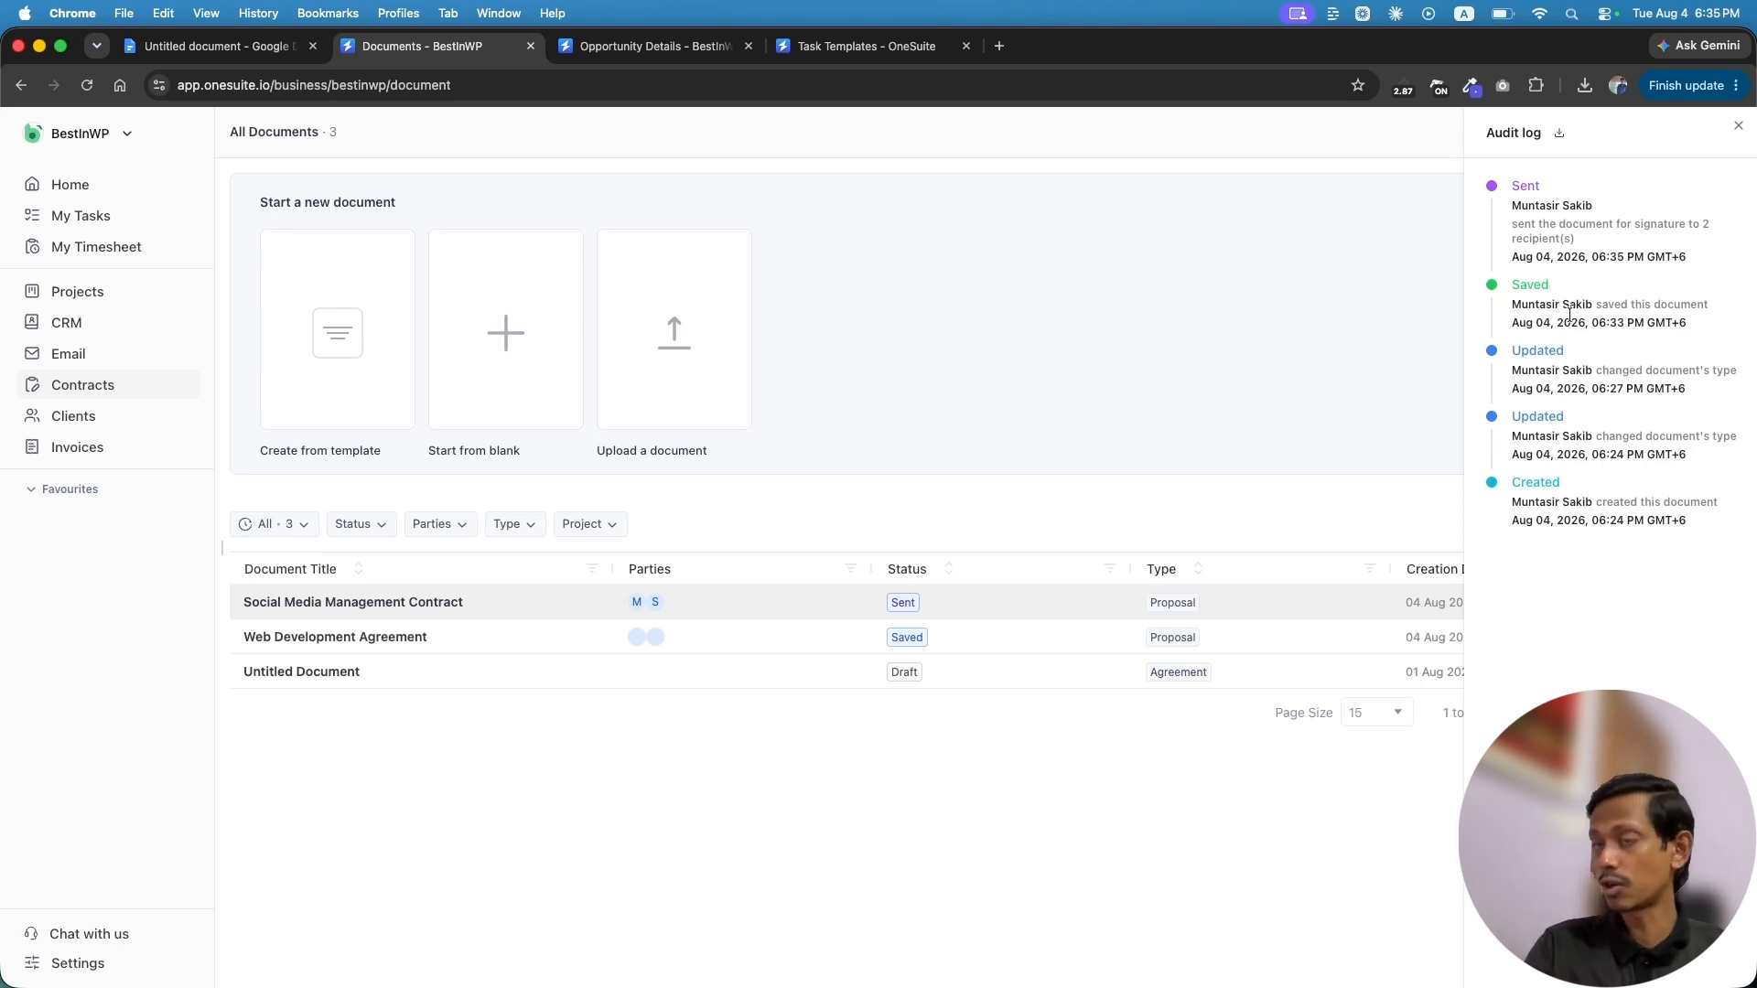
left_click(1738, 127)
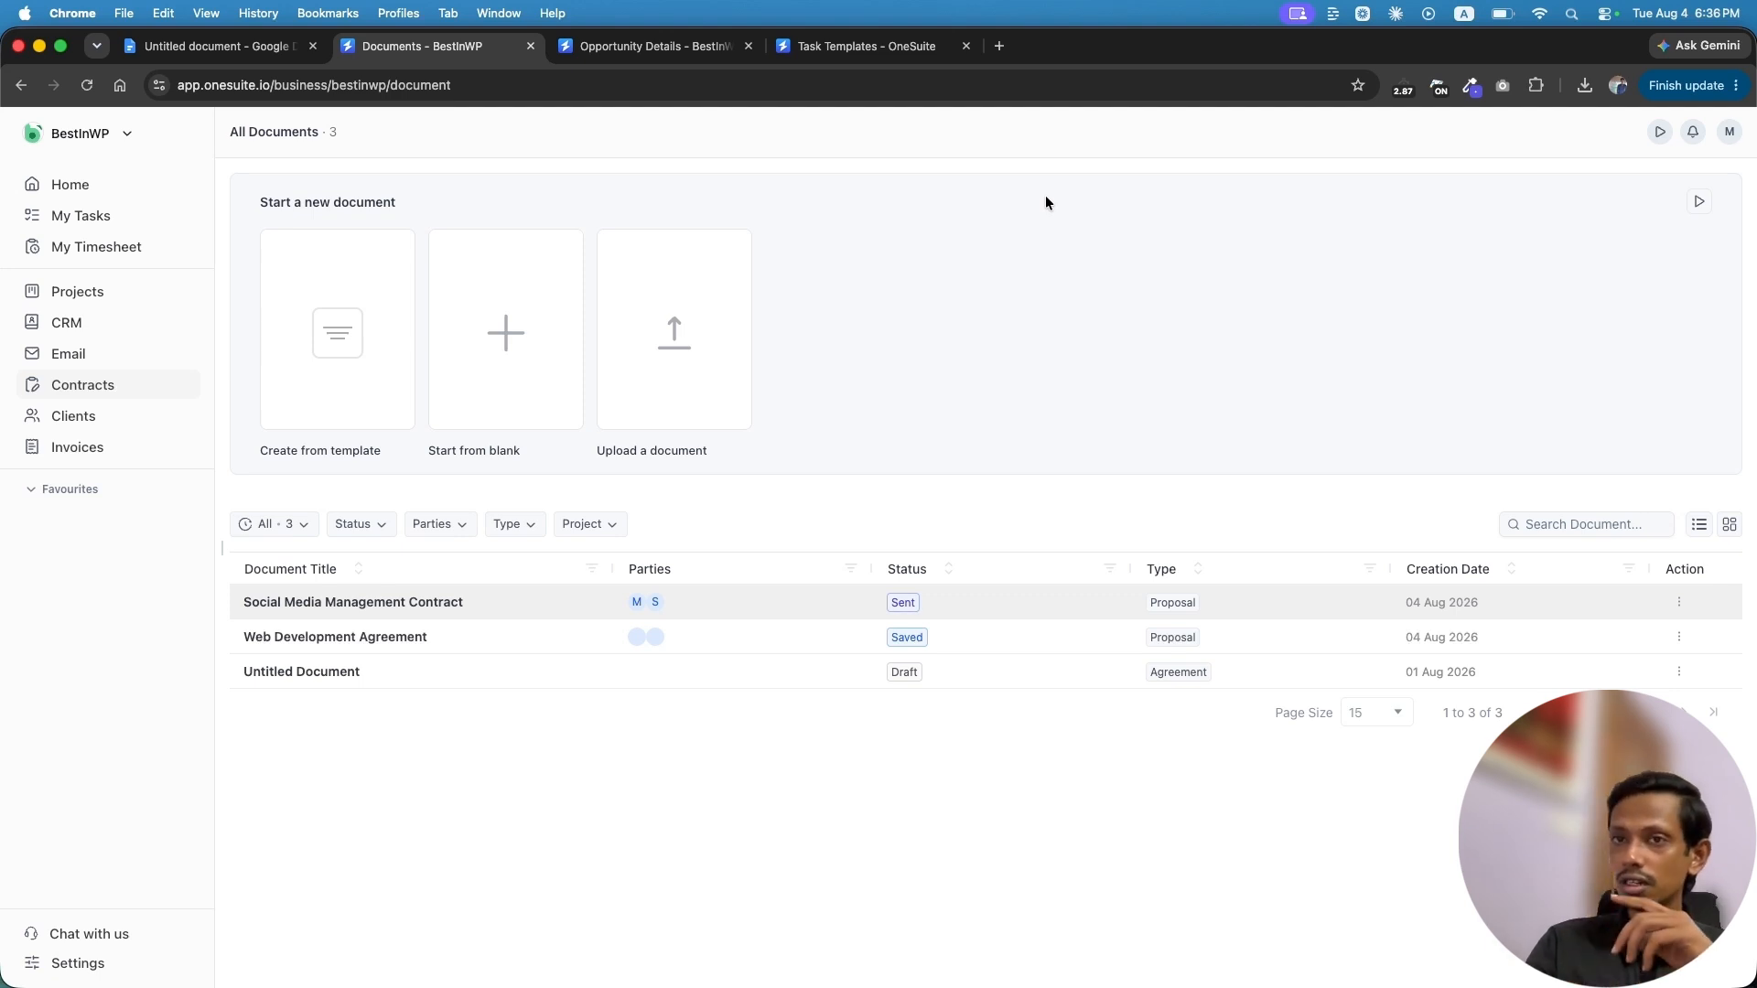
key("super+Tab")
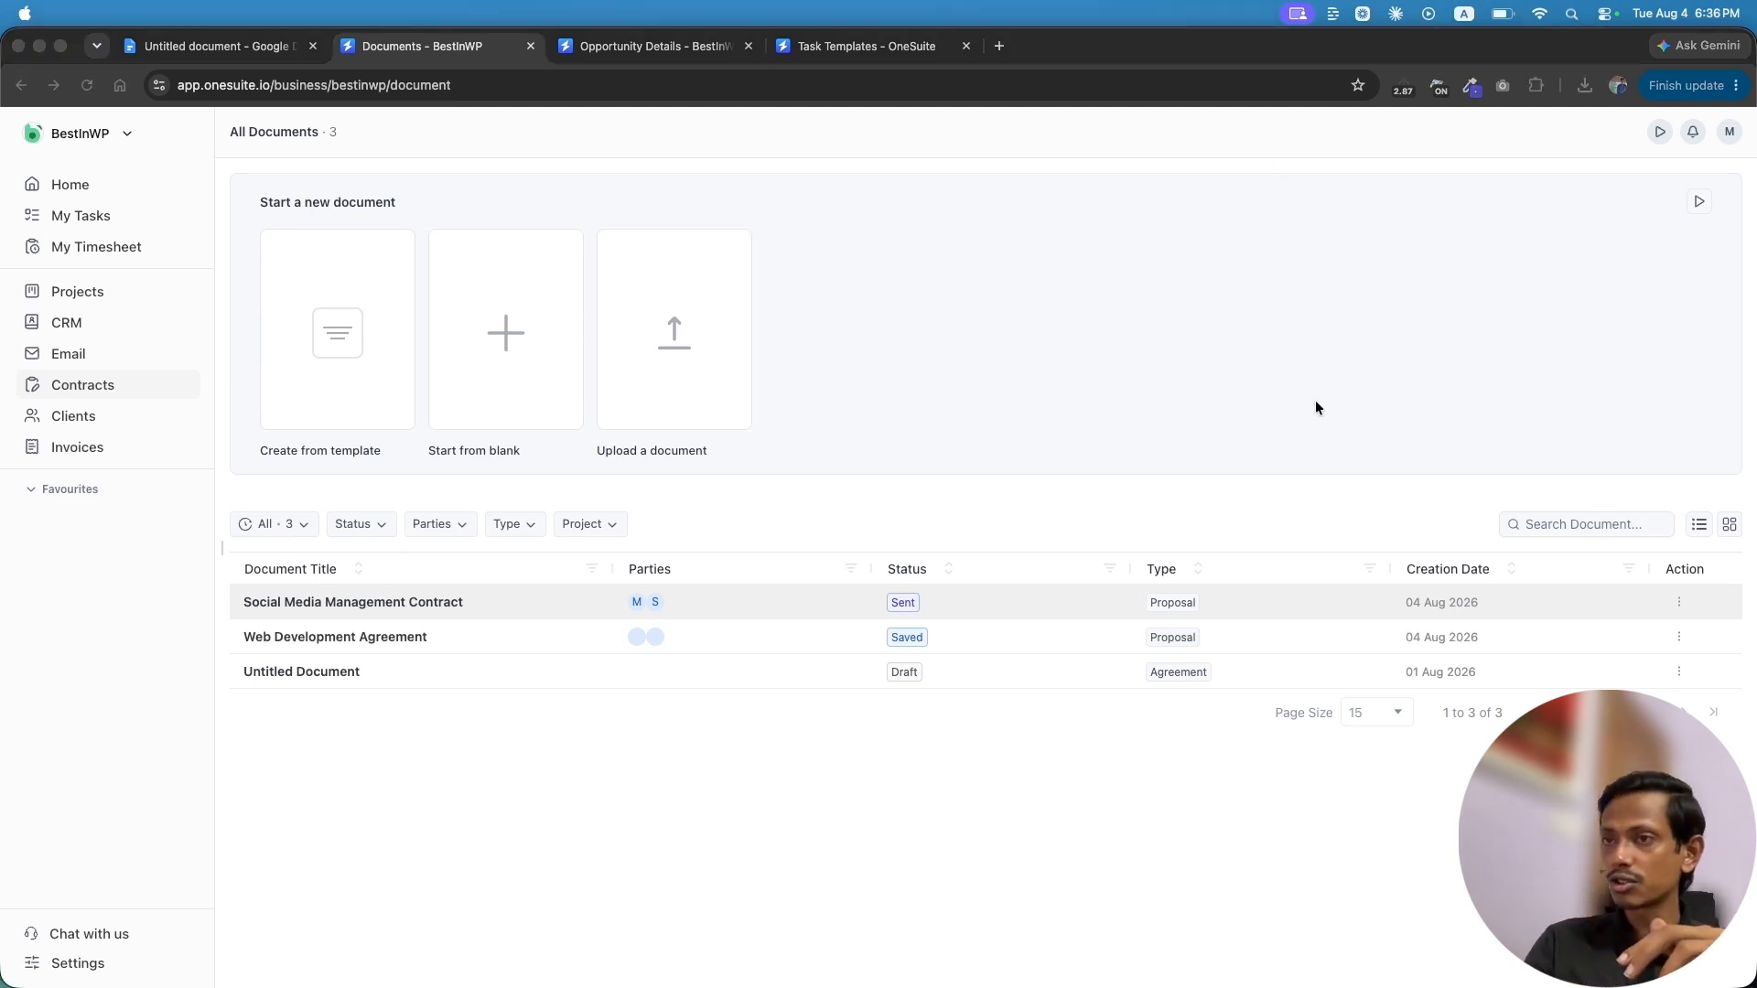
Go to Gmail in a new tab and open the BestInWP signing request email
left_click(999, 46)
type("gmail")
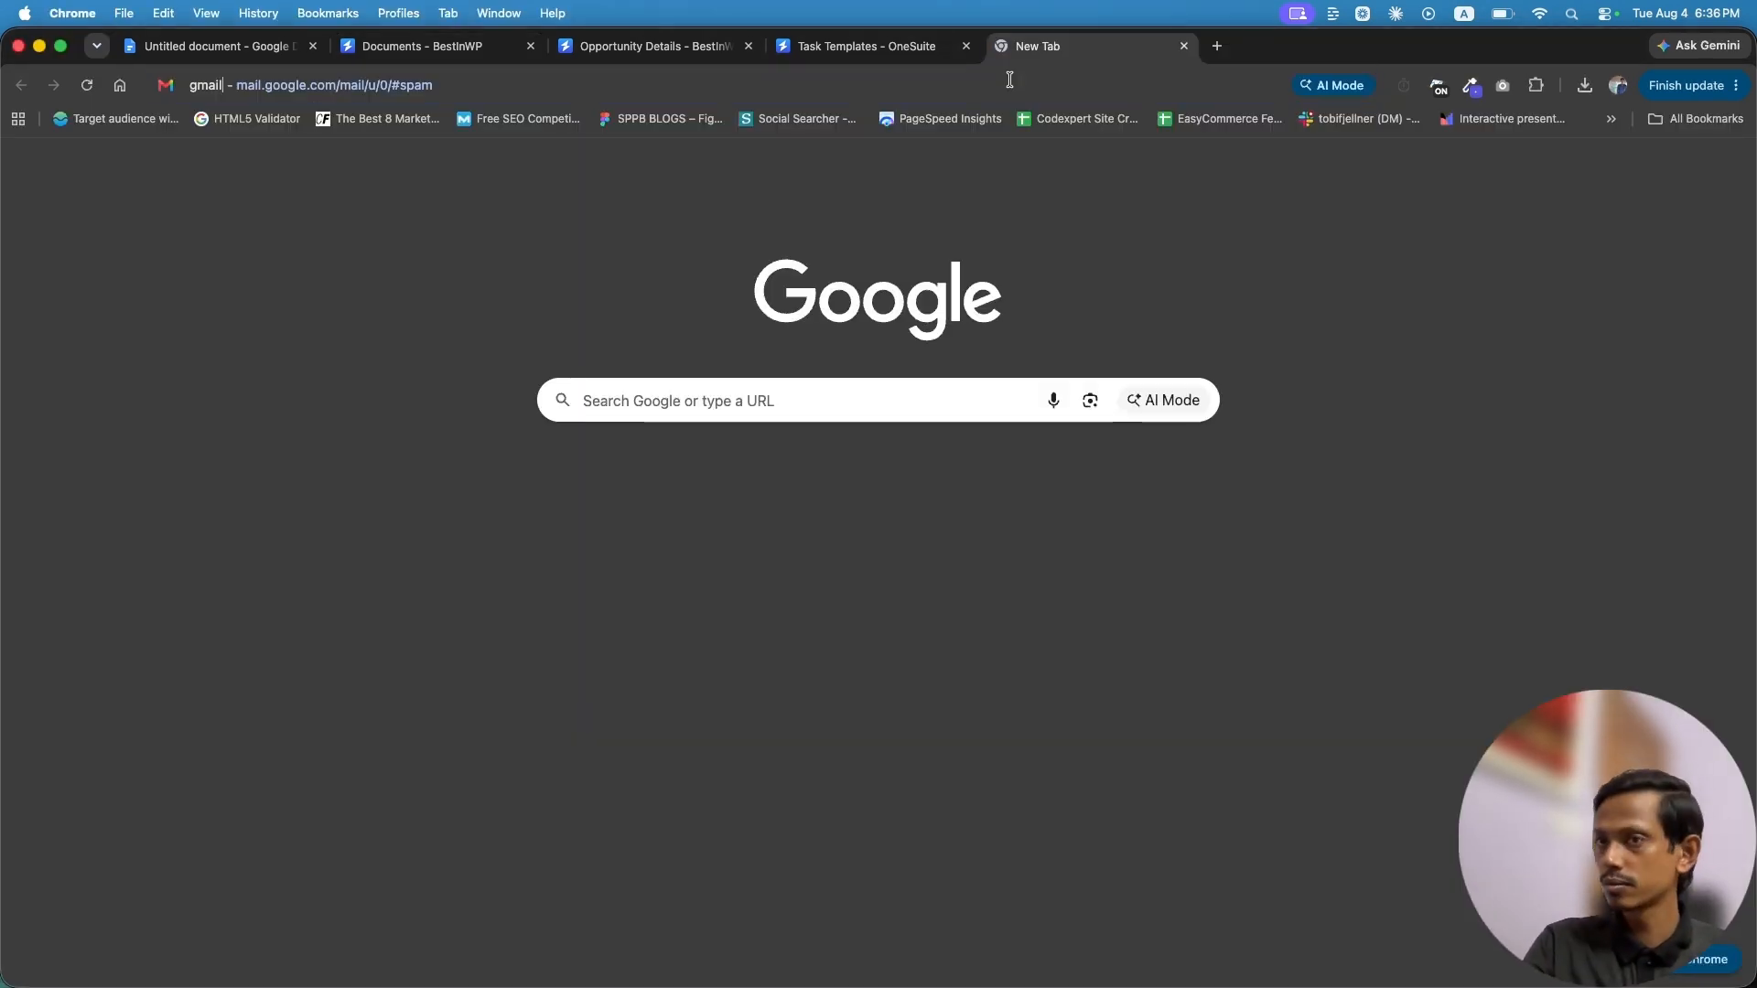
key("Return")
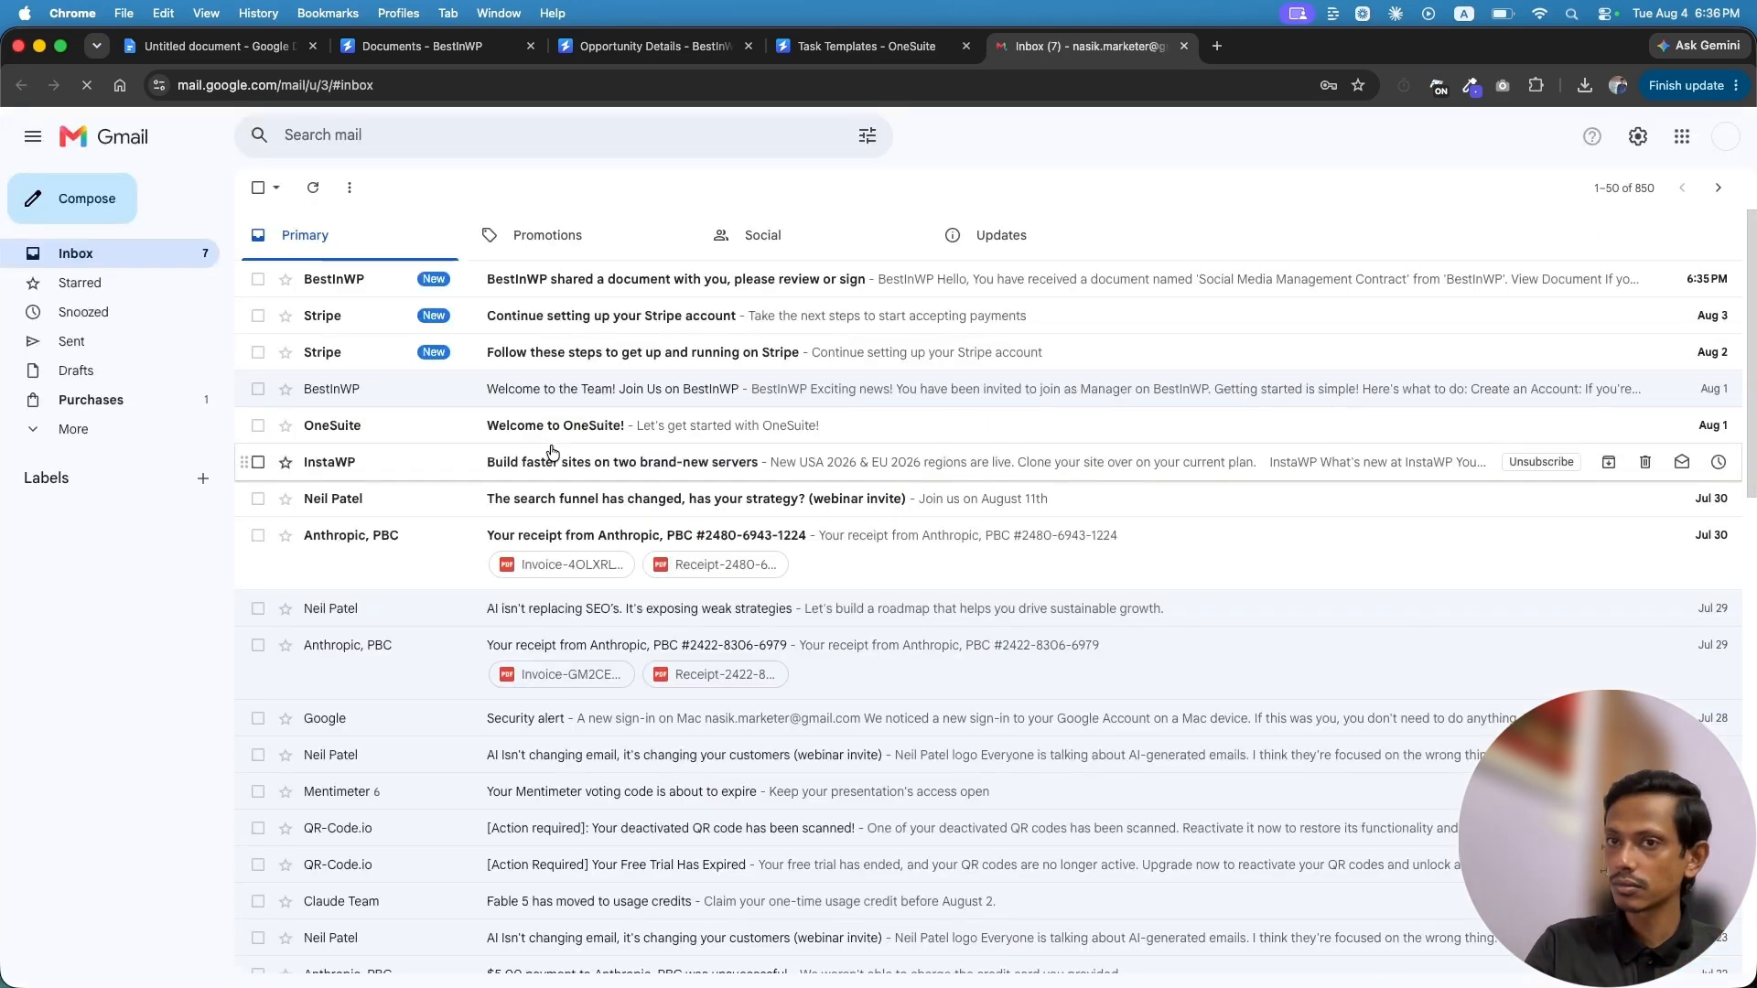
left_click(589, 281)
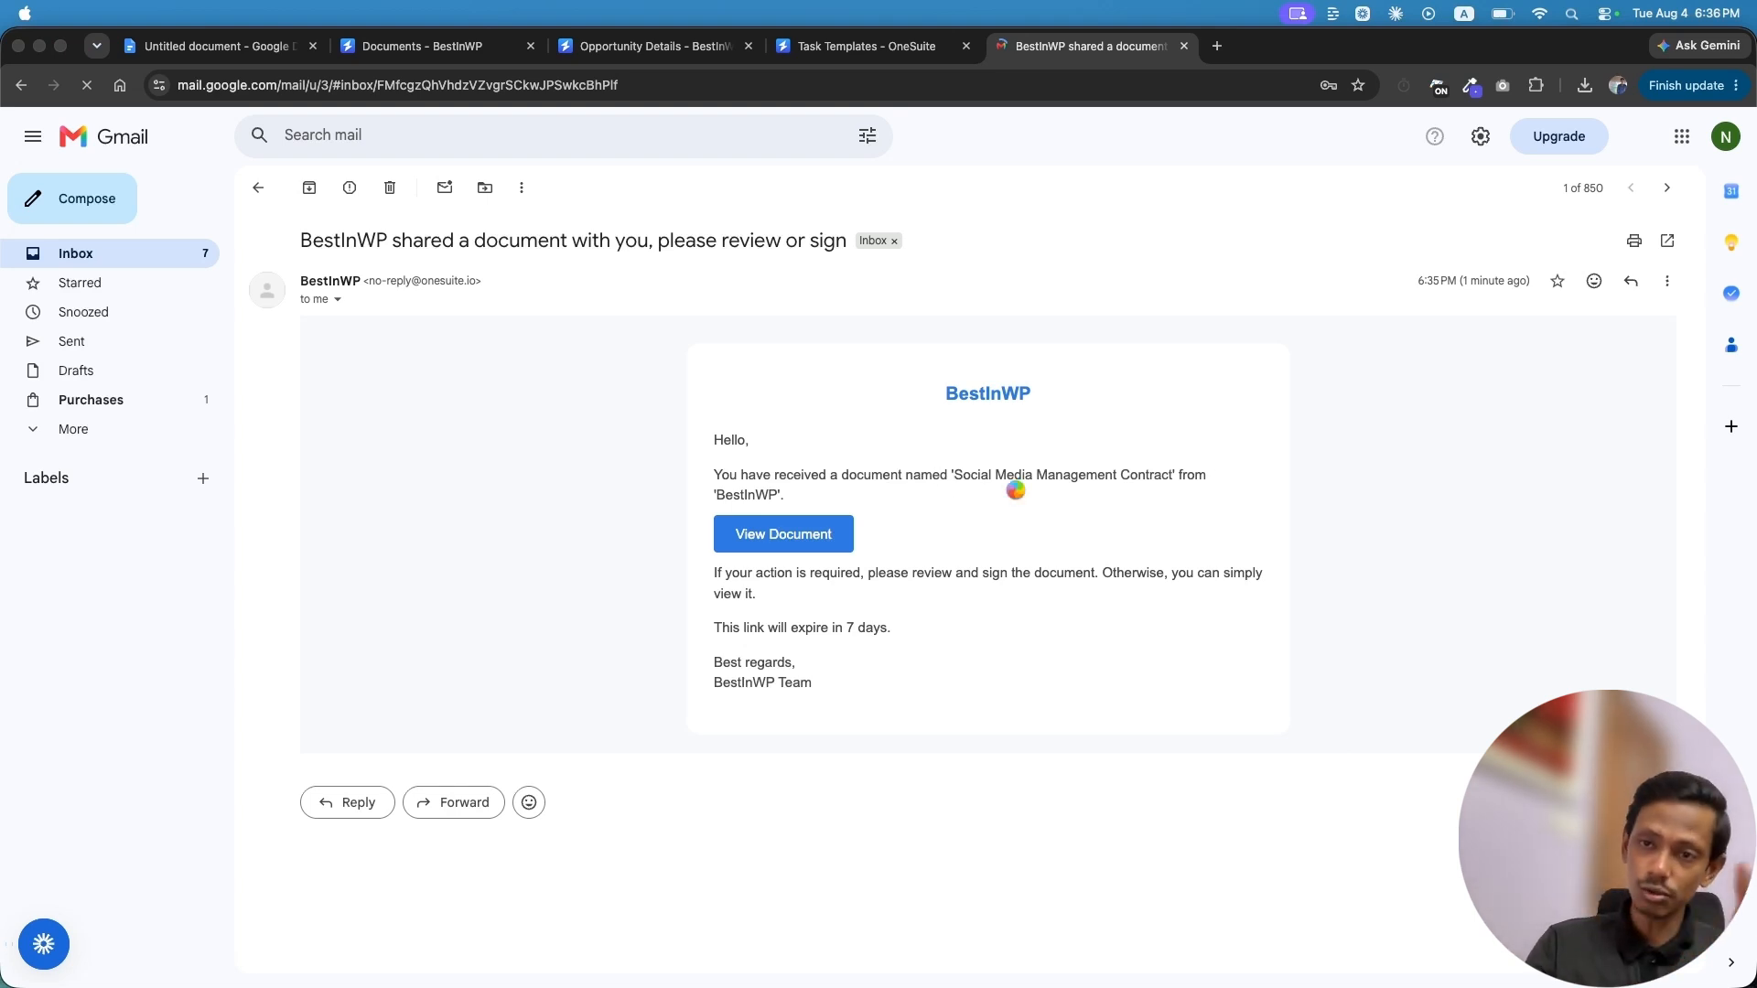
Open the contract from the email's View Document link and scroll to the Acceptance and Signatures section
left_click(783, 536)
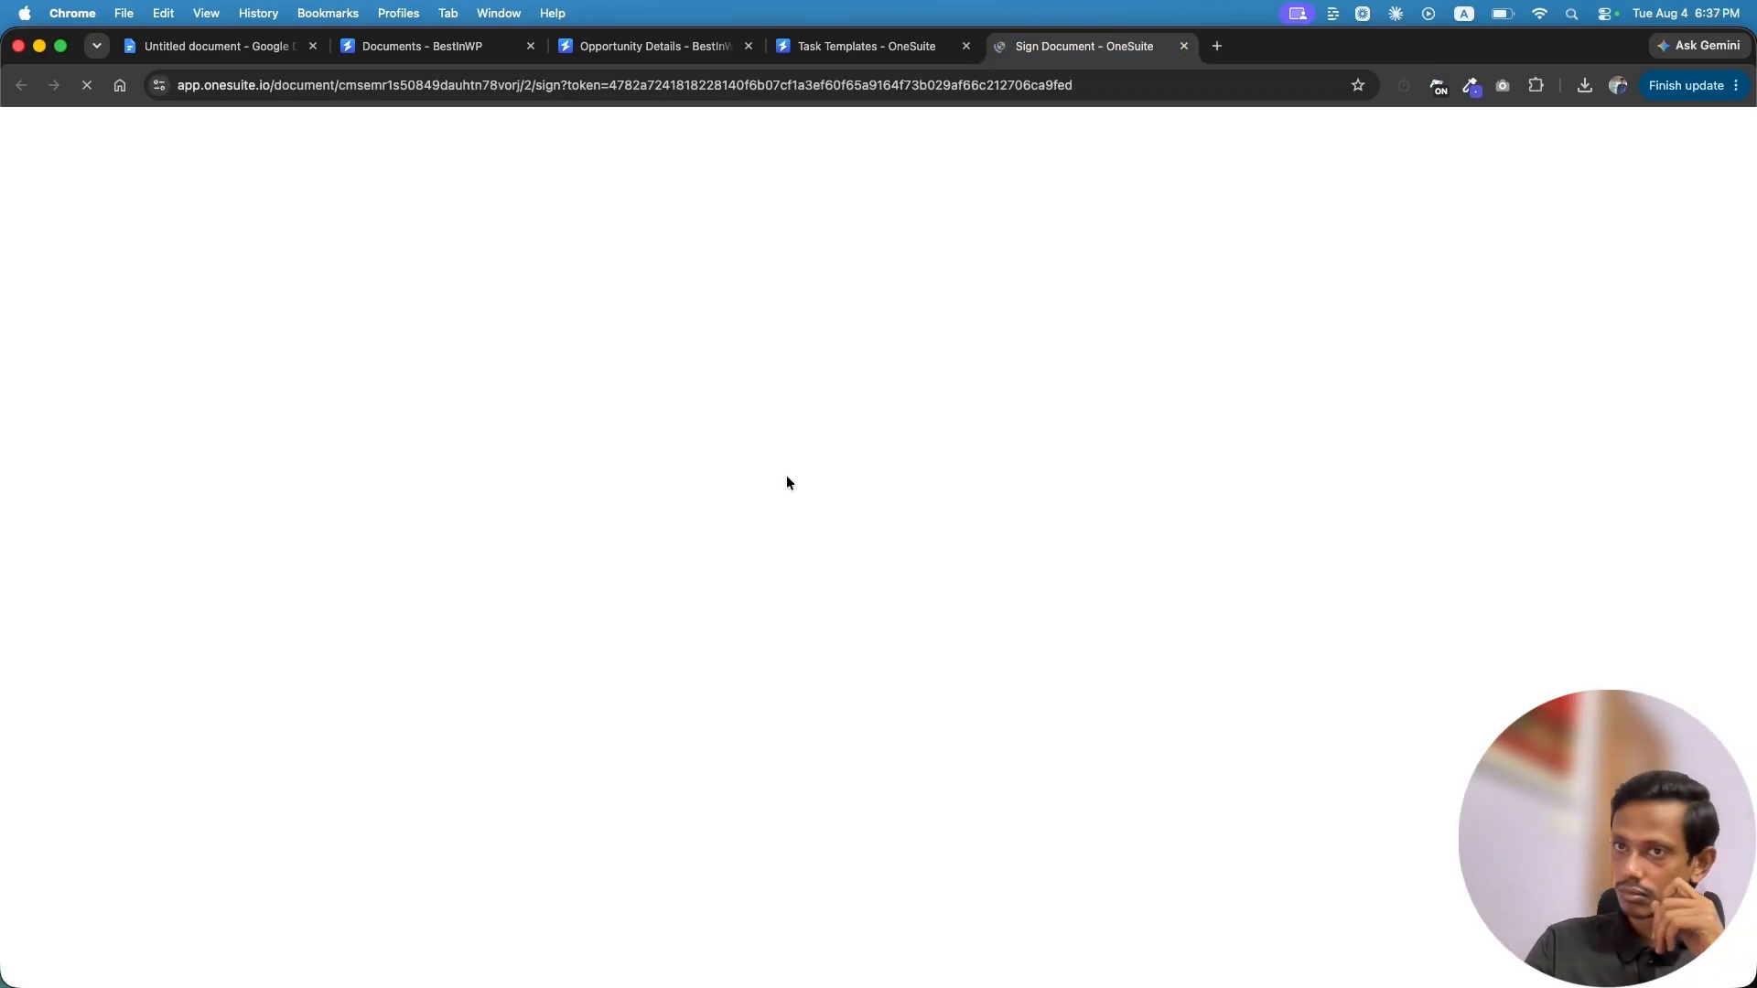
scroll(887, 766, "down", 15)
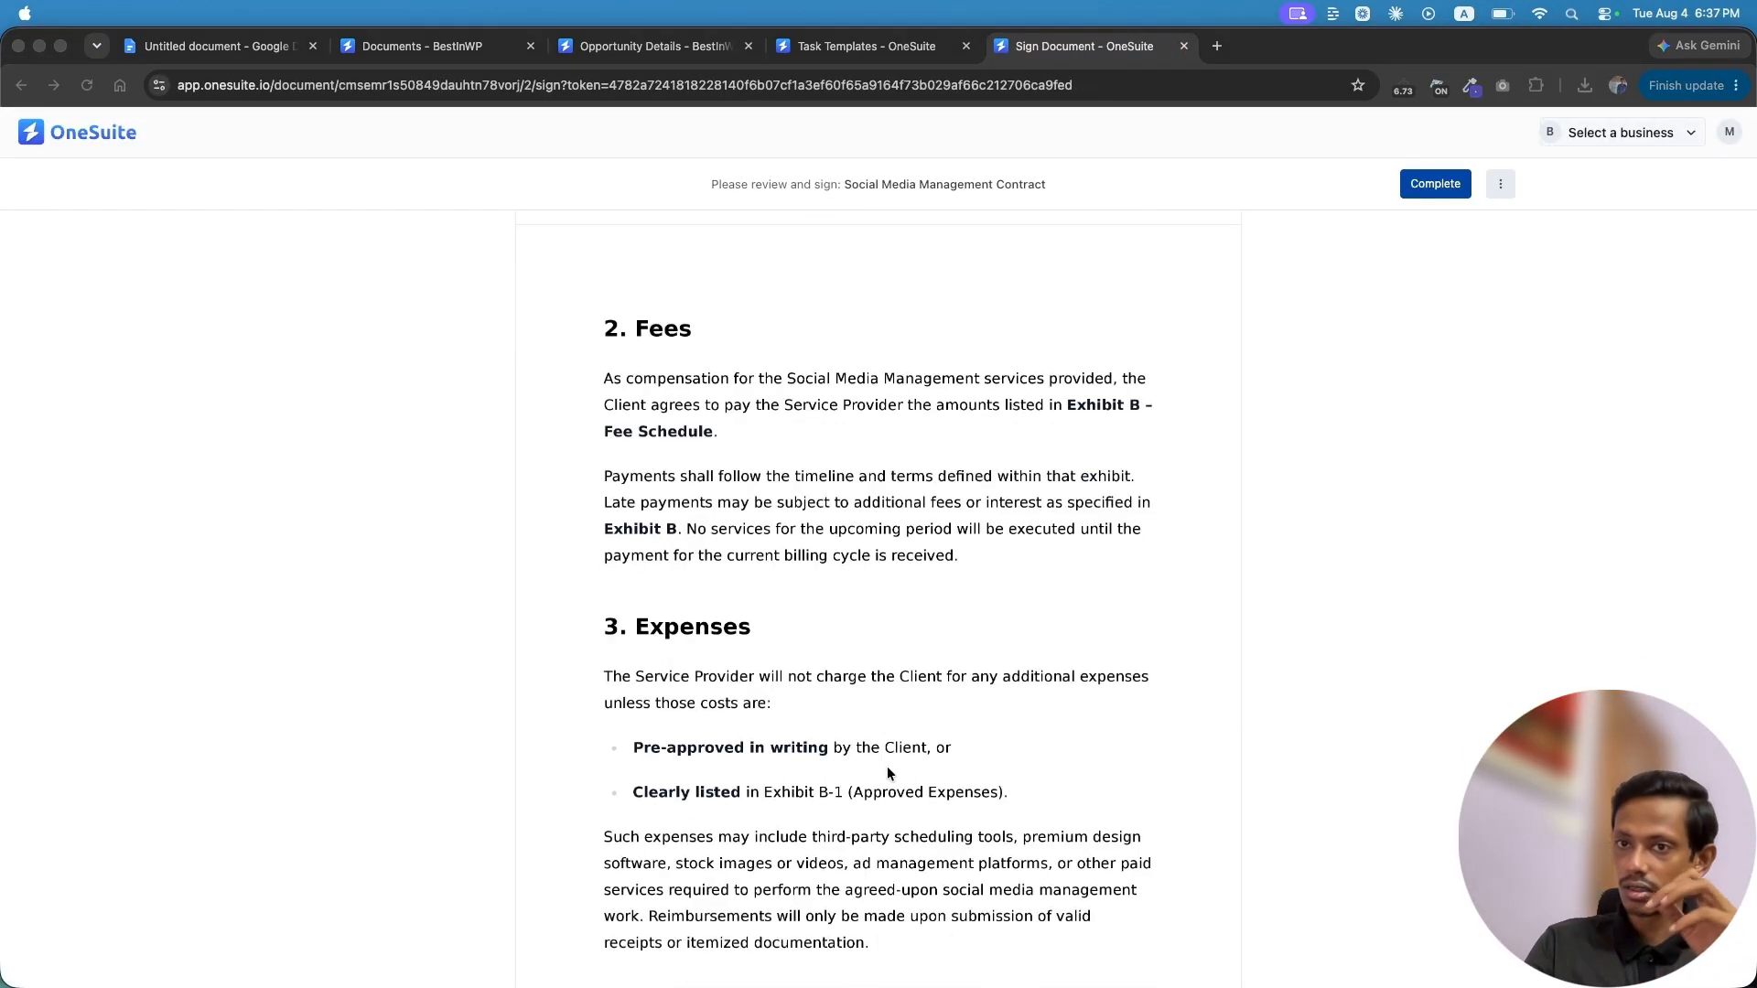
scroll(887, 773, "down", 20)
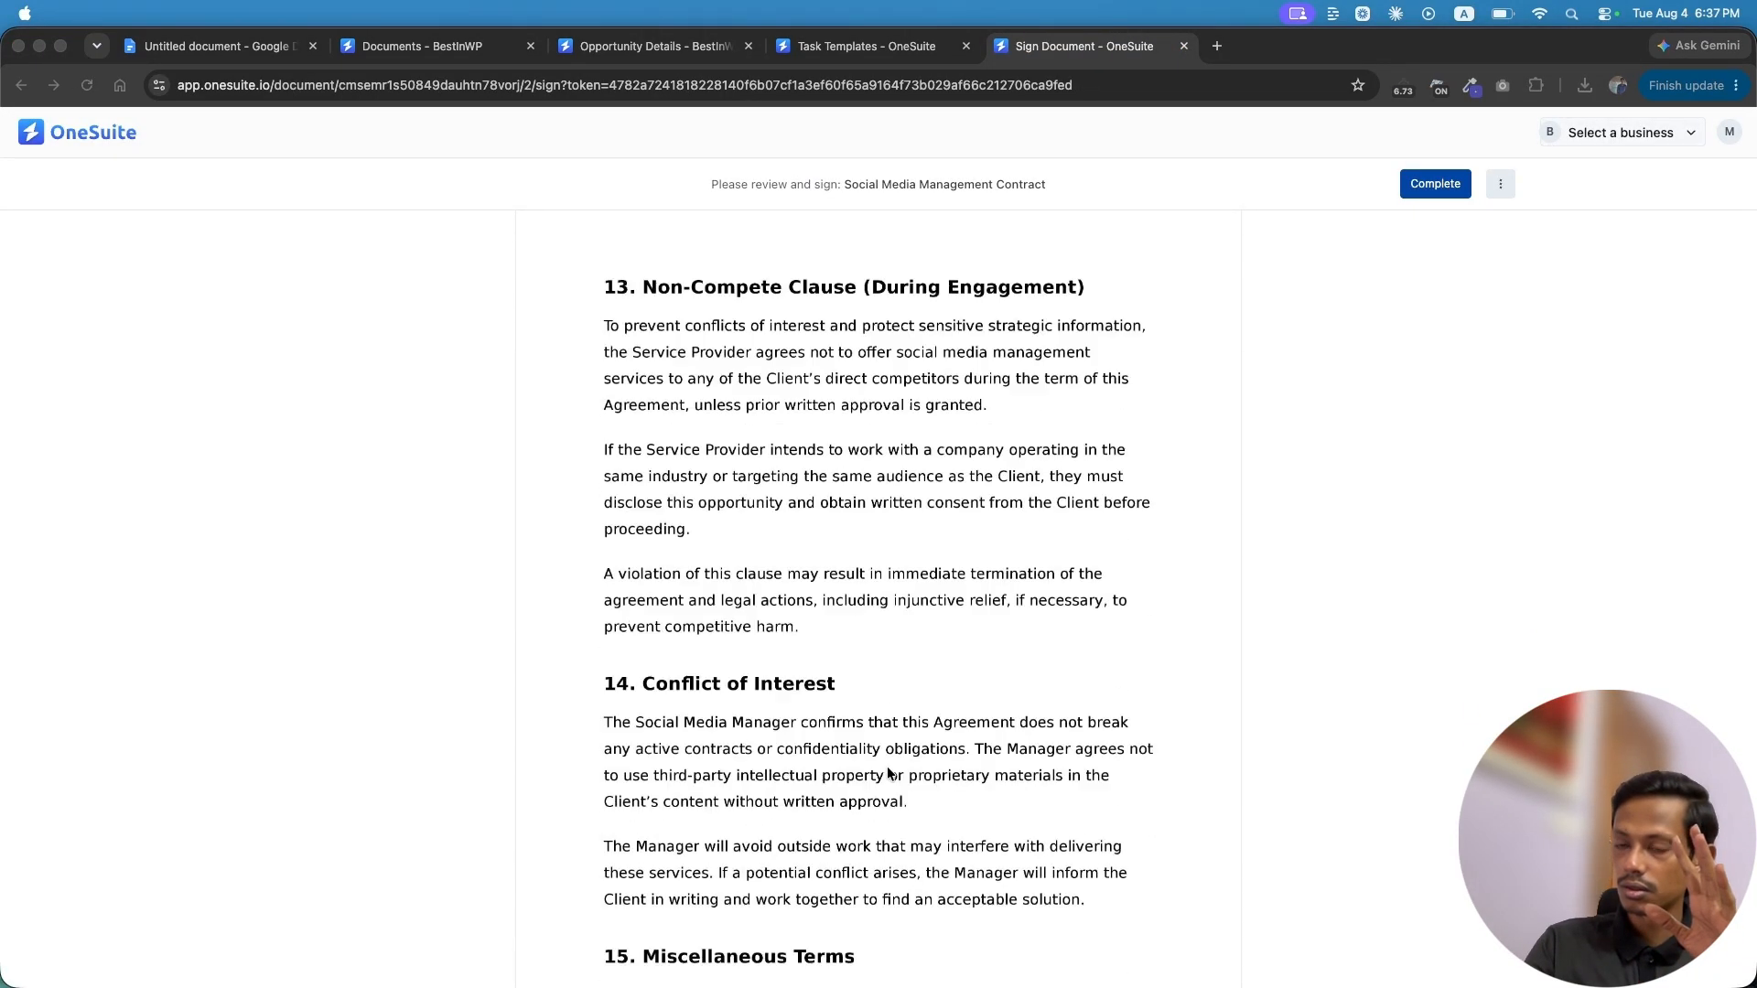
scroll(886, 767, "up", 15)
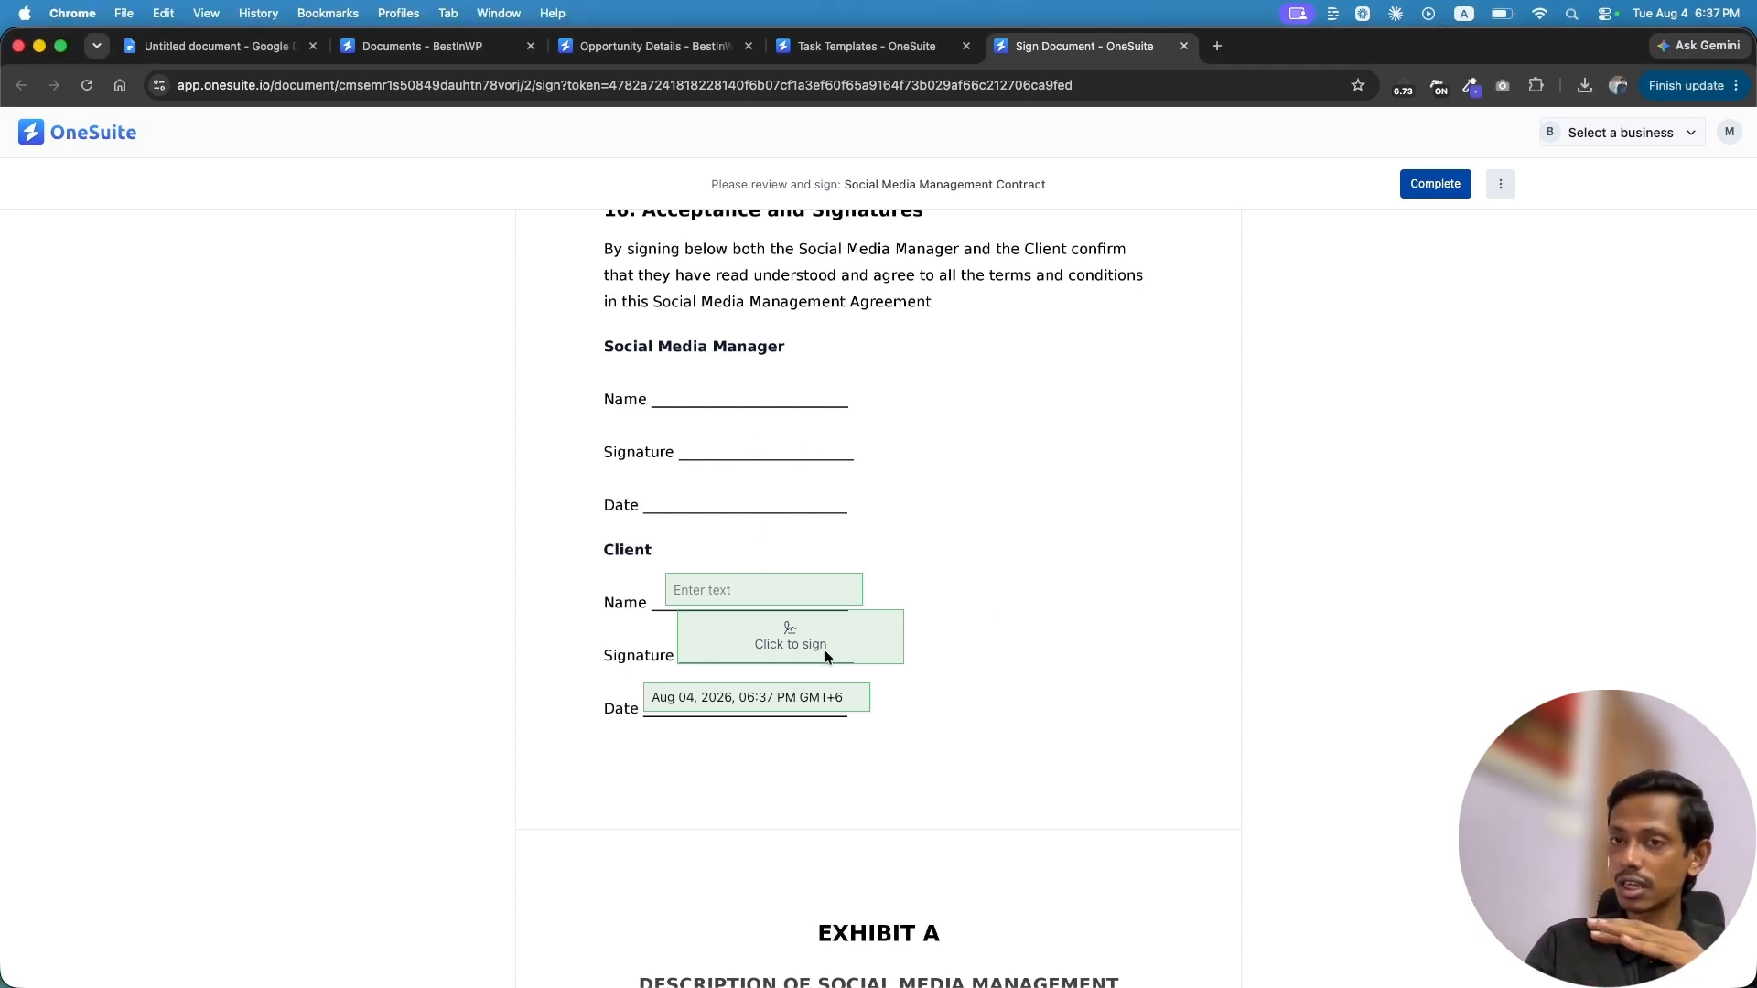
Add the client's name as a typed script signature in the Arizonia font, after checking the draw and upload options
left_click(786, 629)
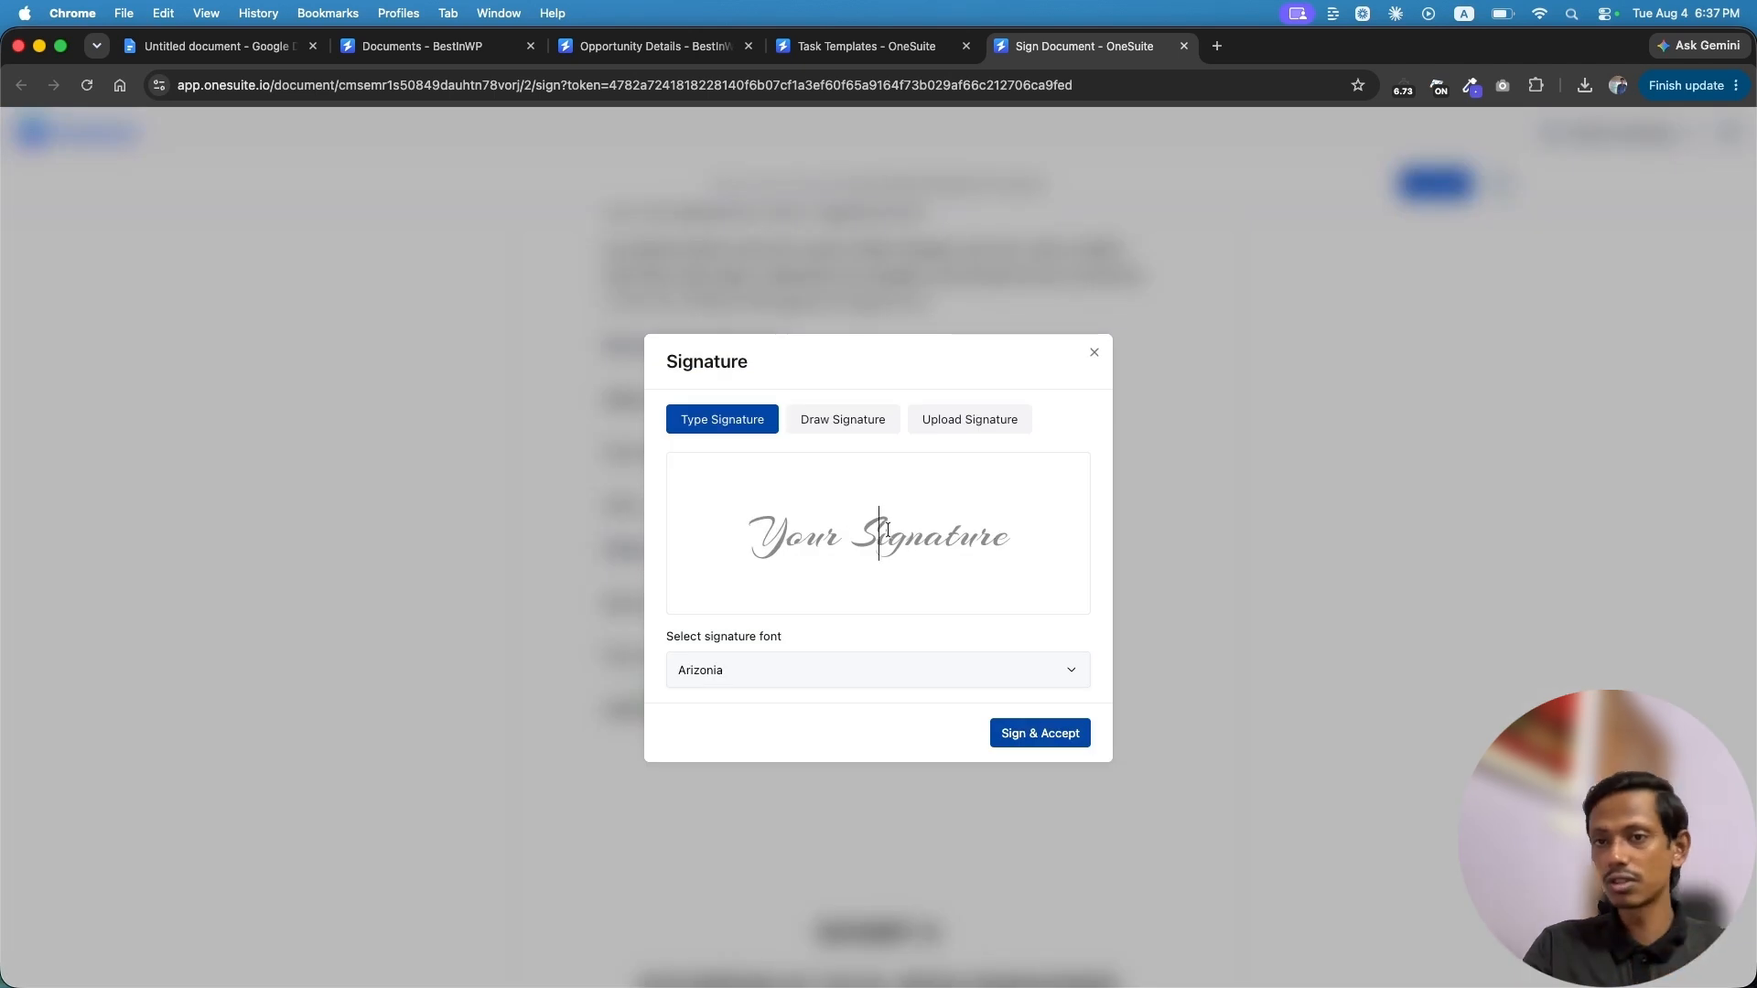
type("Sara")
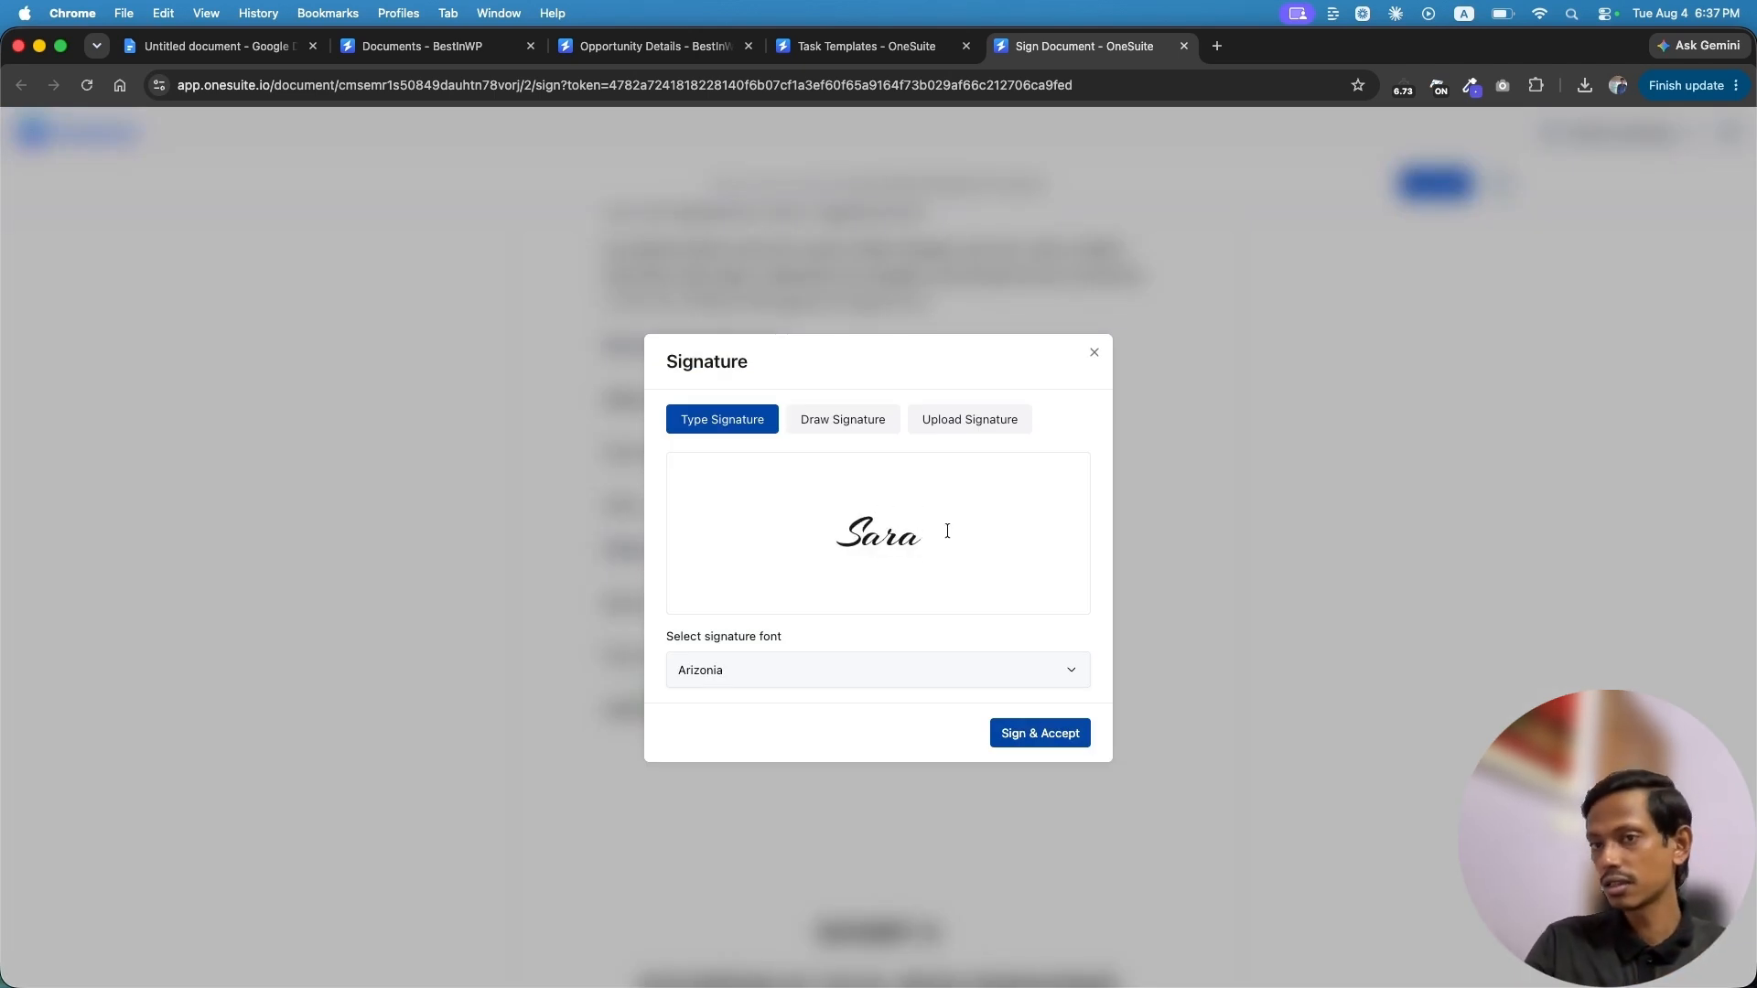
left_click(1073, 674)
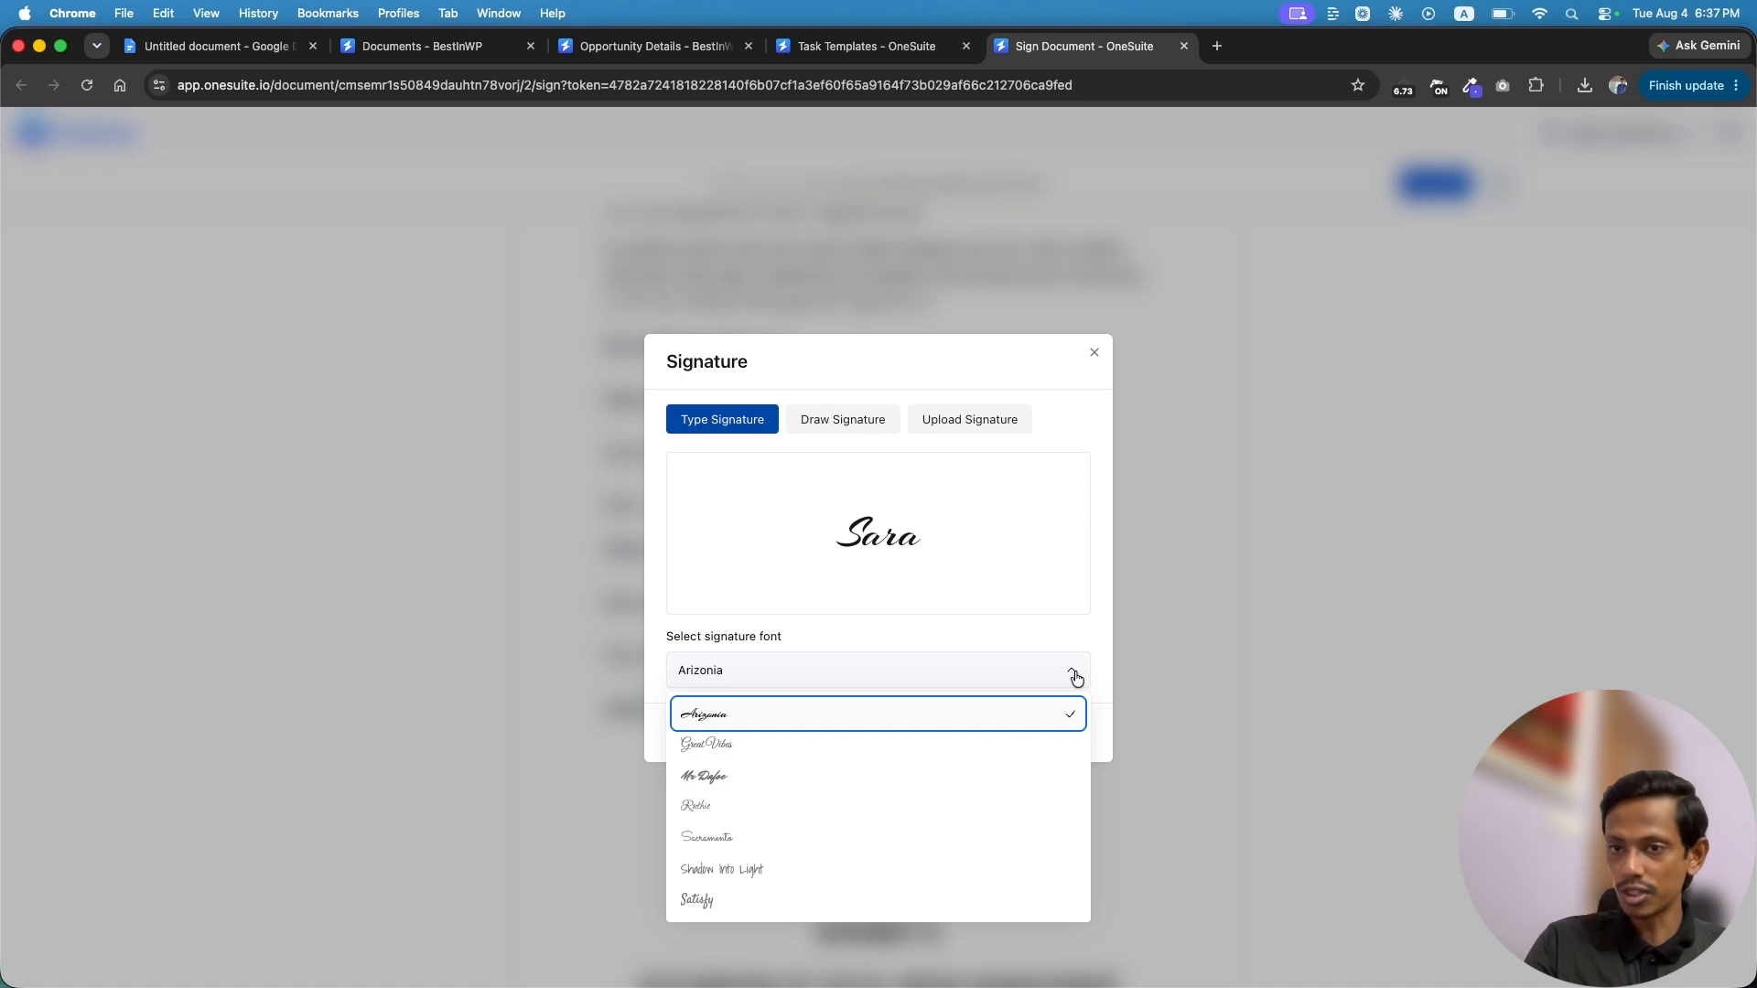
left_click(1064, 673)
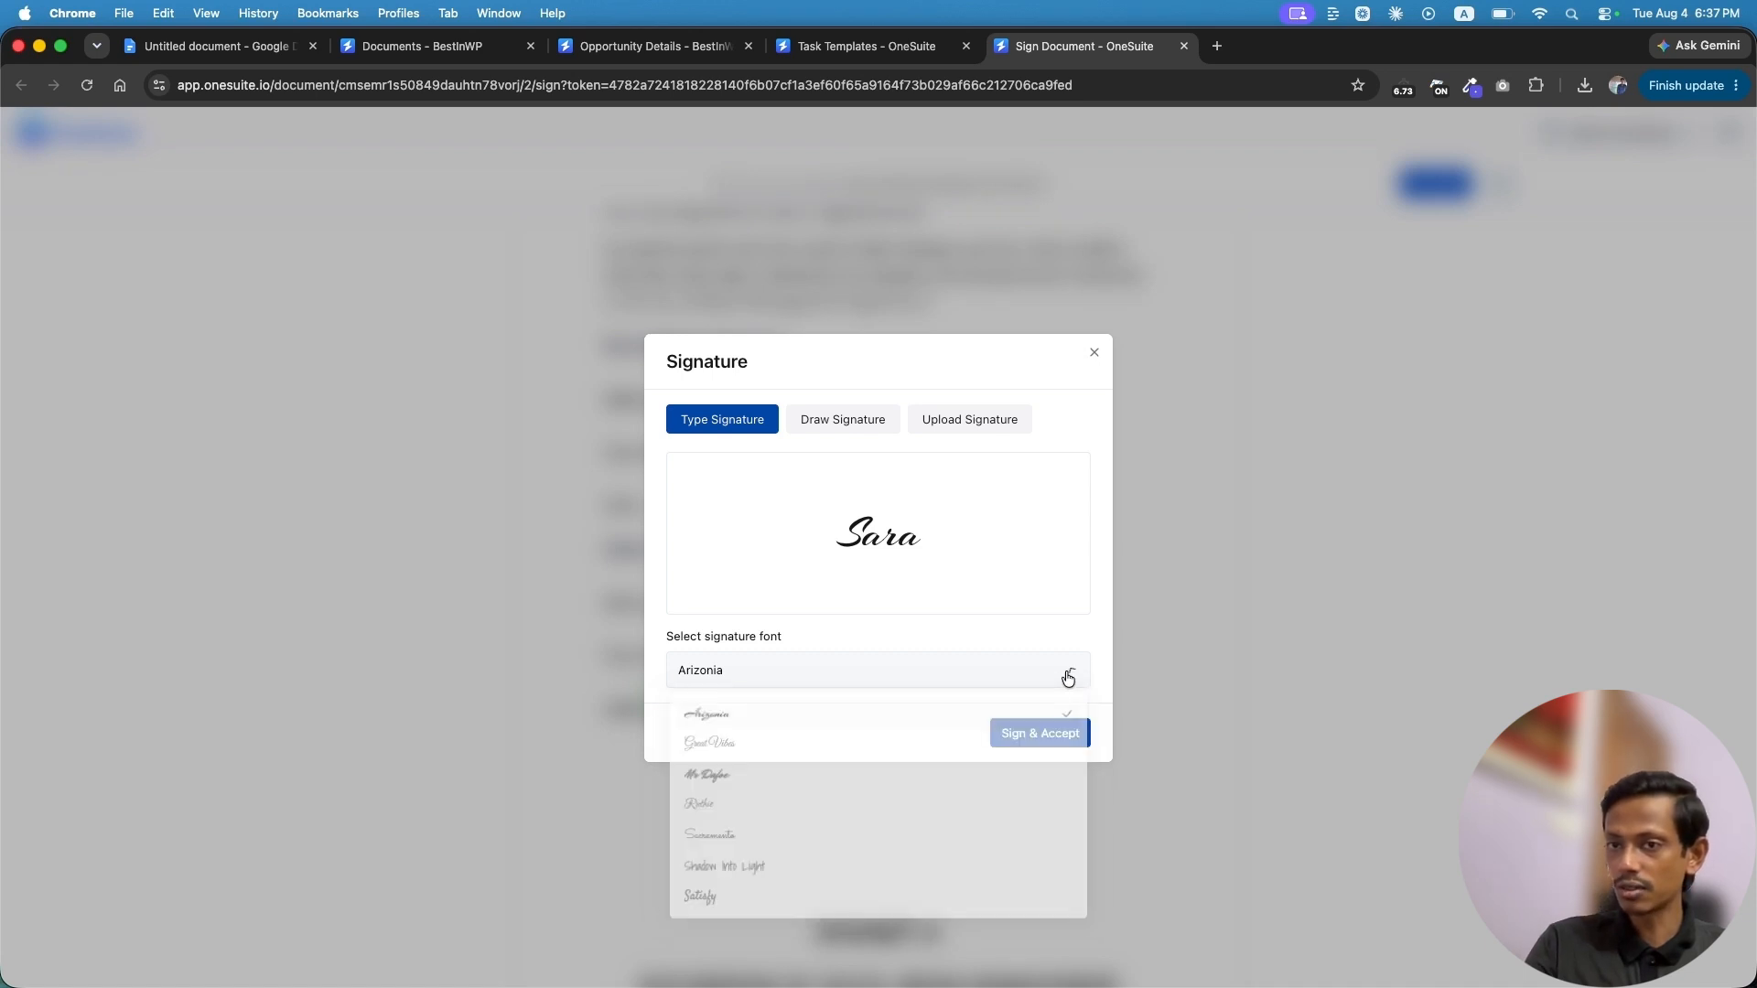
left_click(842, 421)
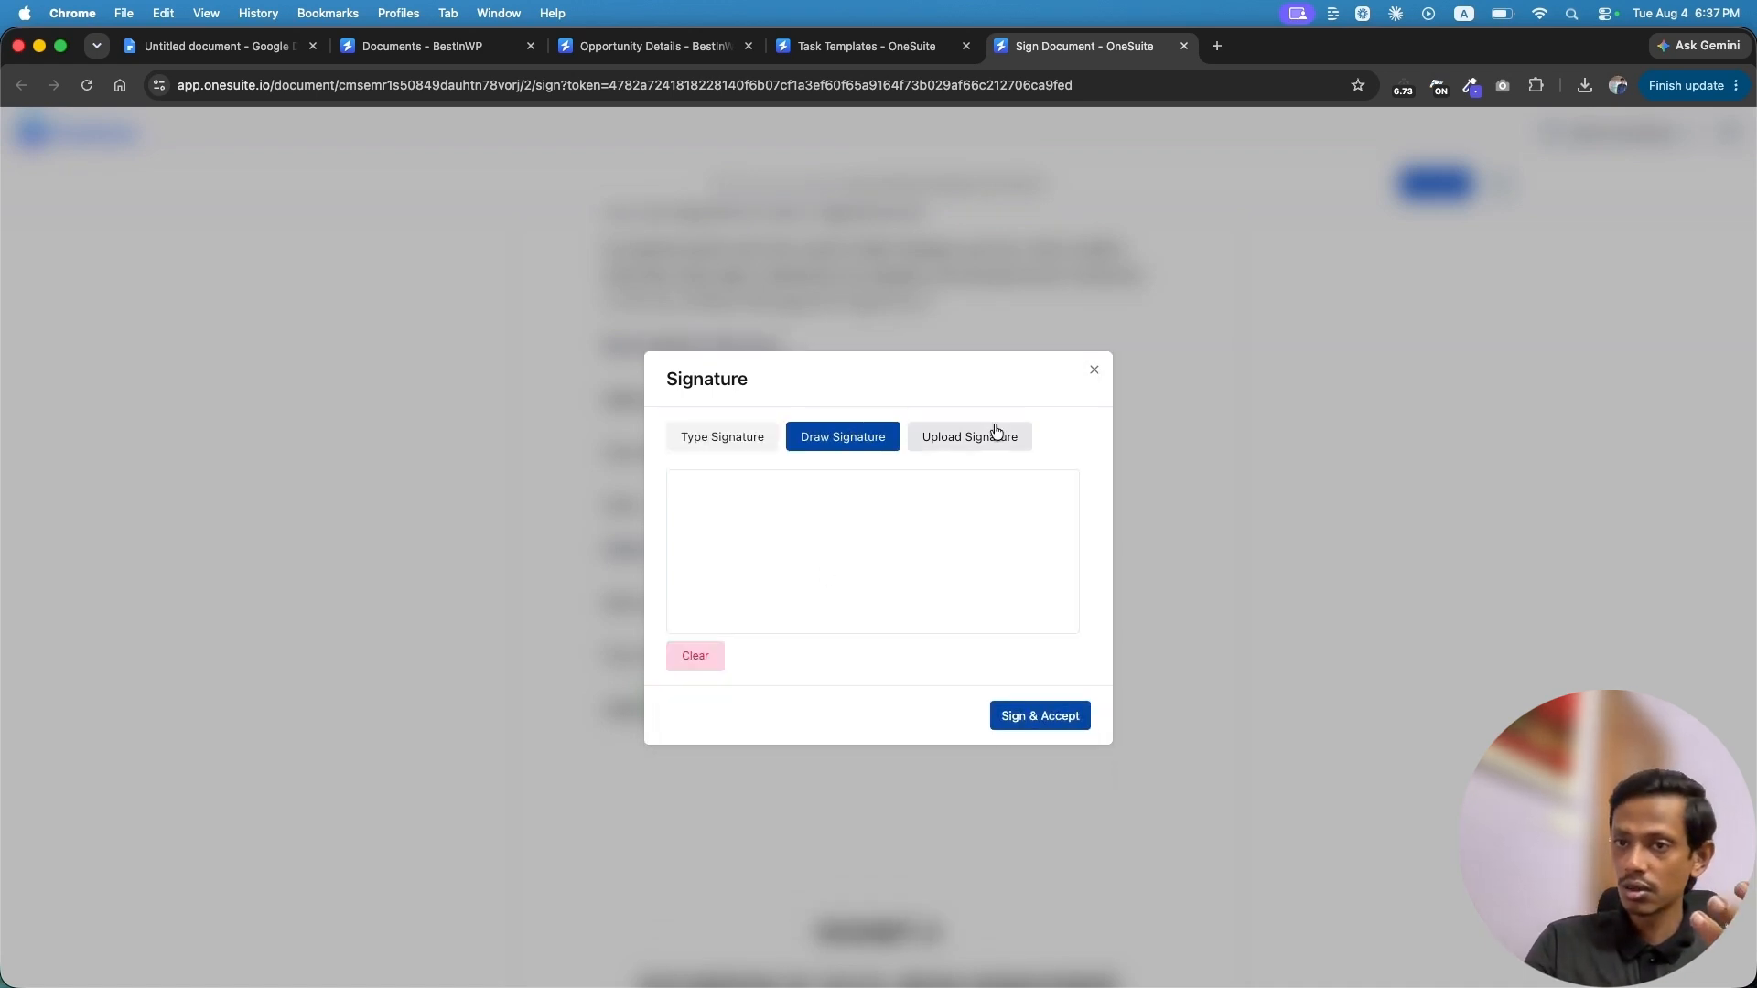
left_click(961, 439)
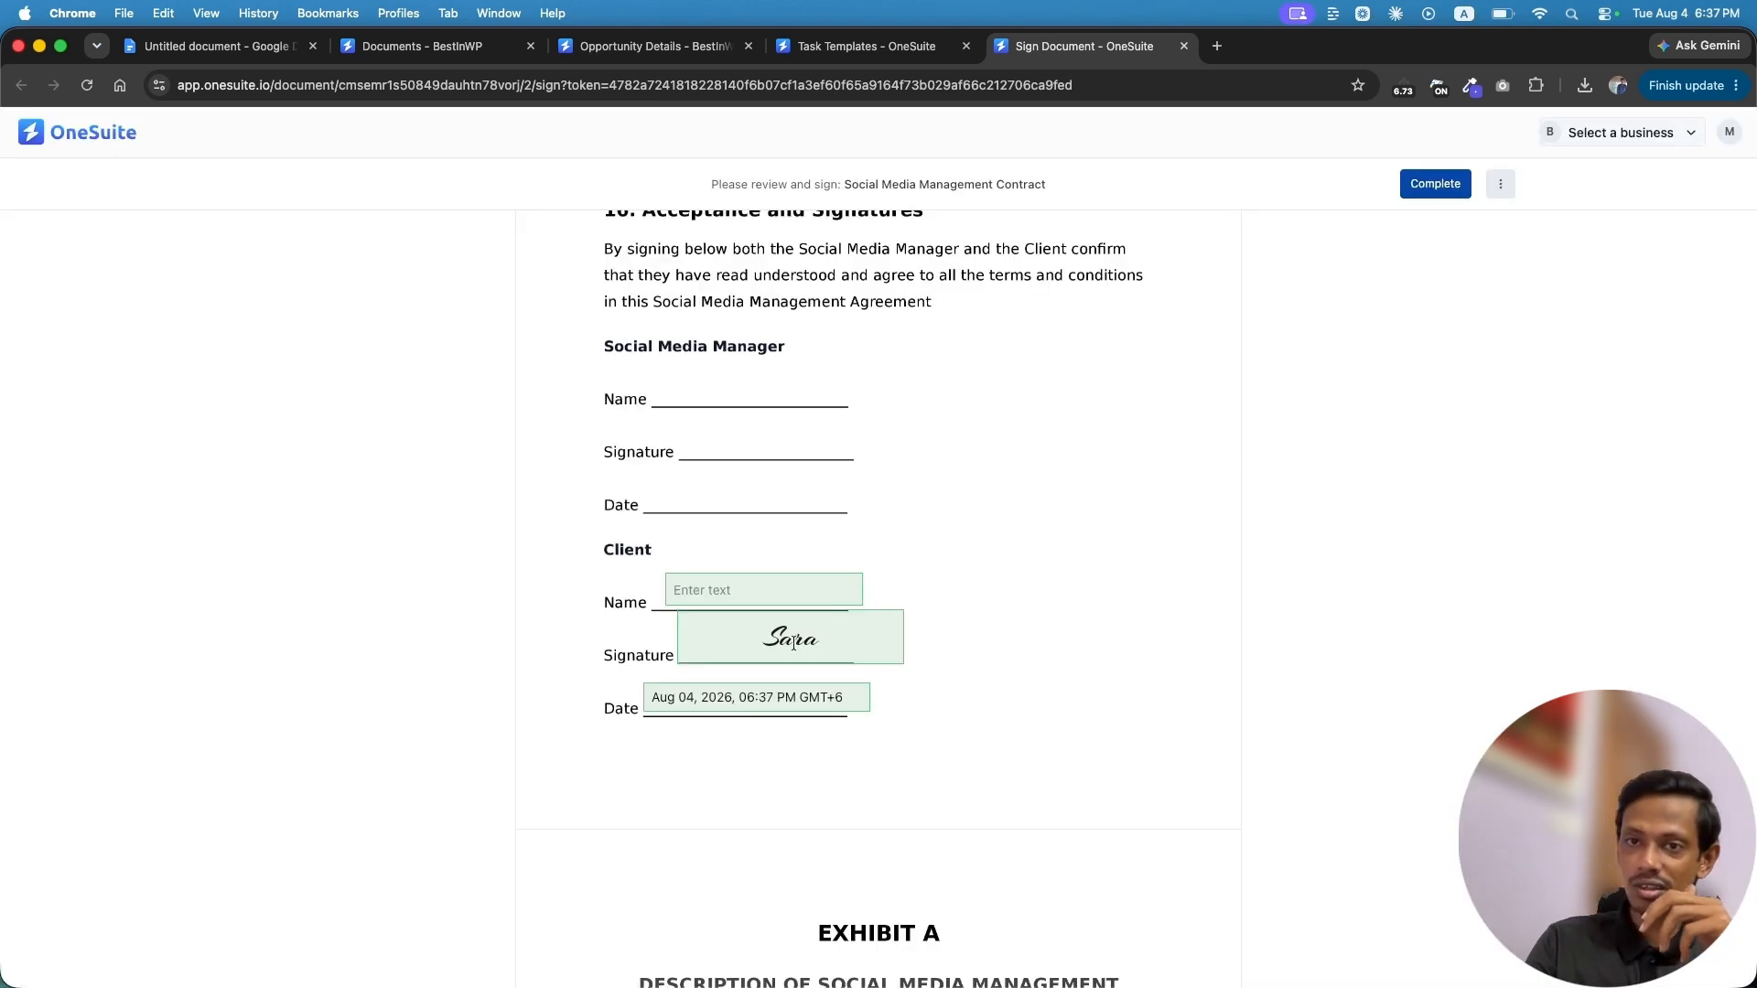
Enter the client's name in the Name field and complete the signing
type("Sara")
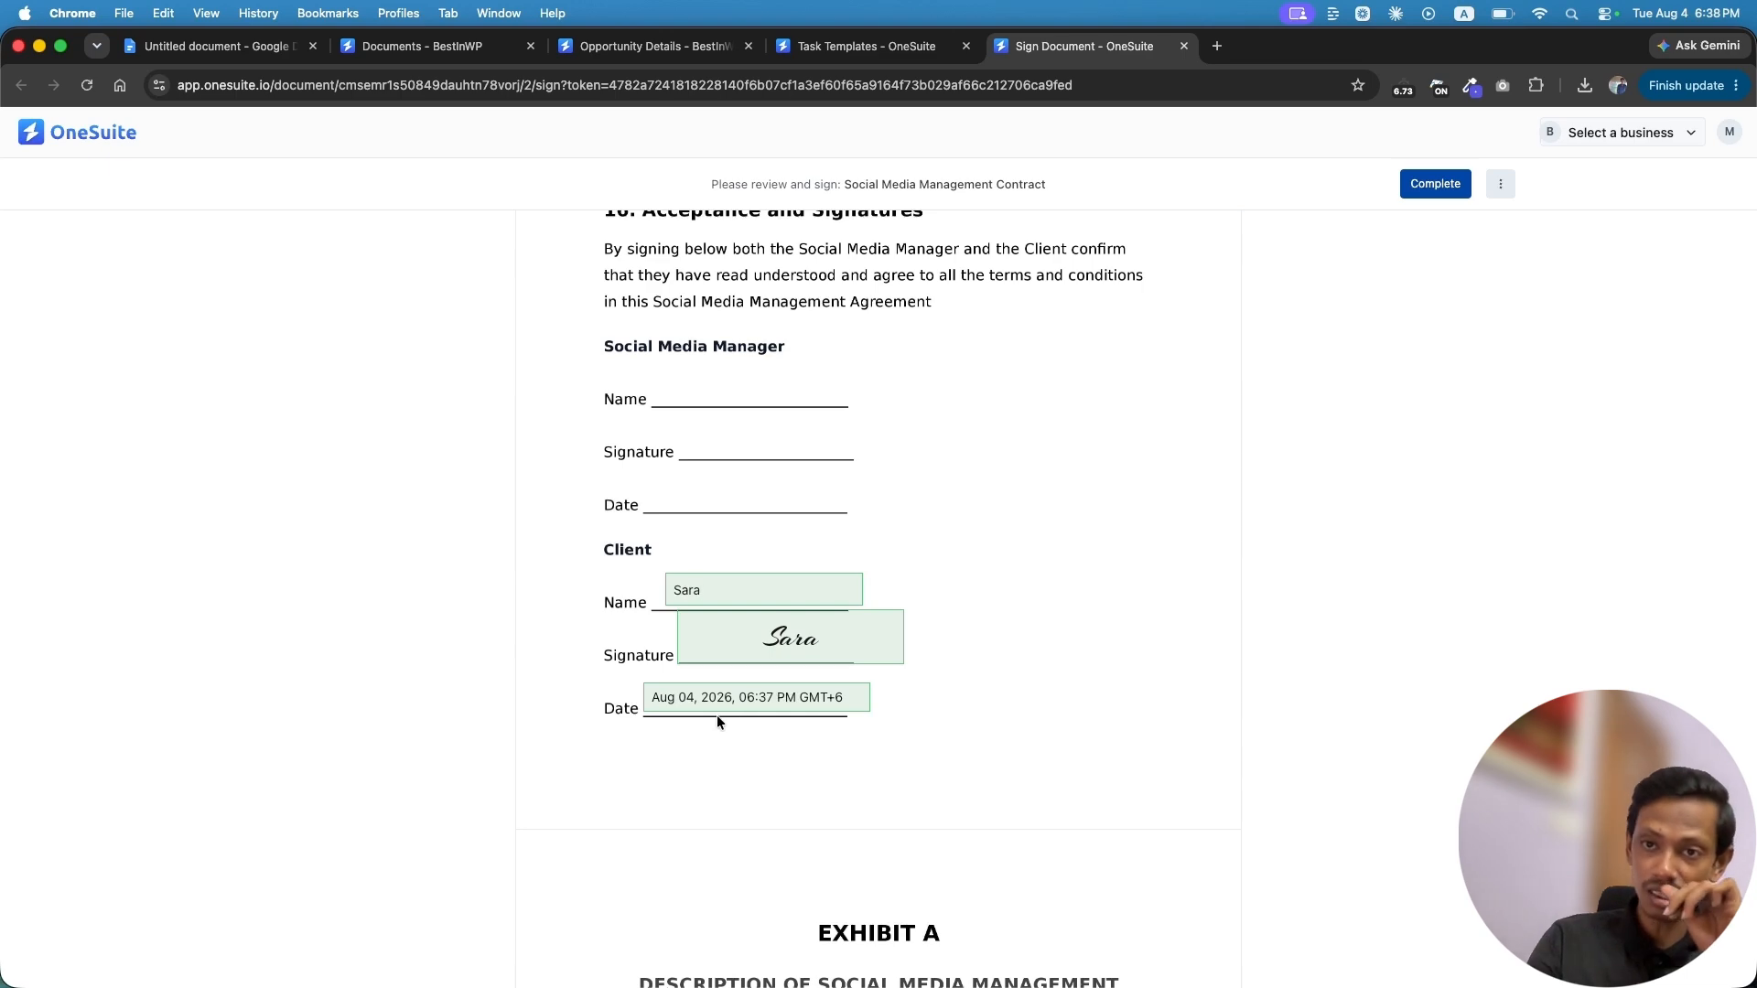
scroll(902, 723, "down", 20)
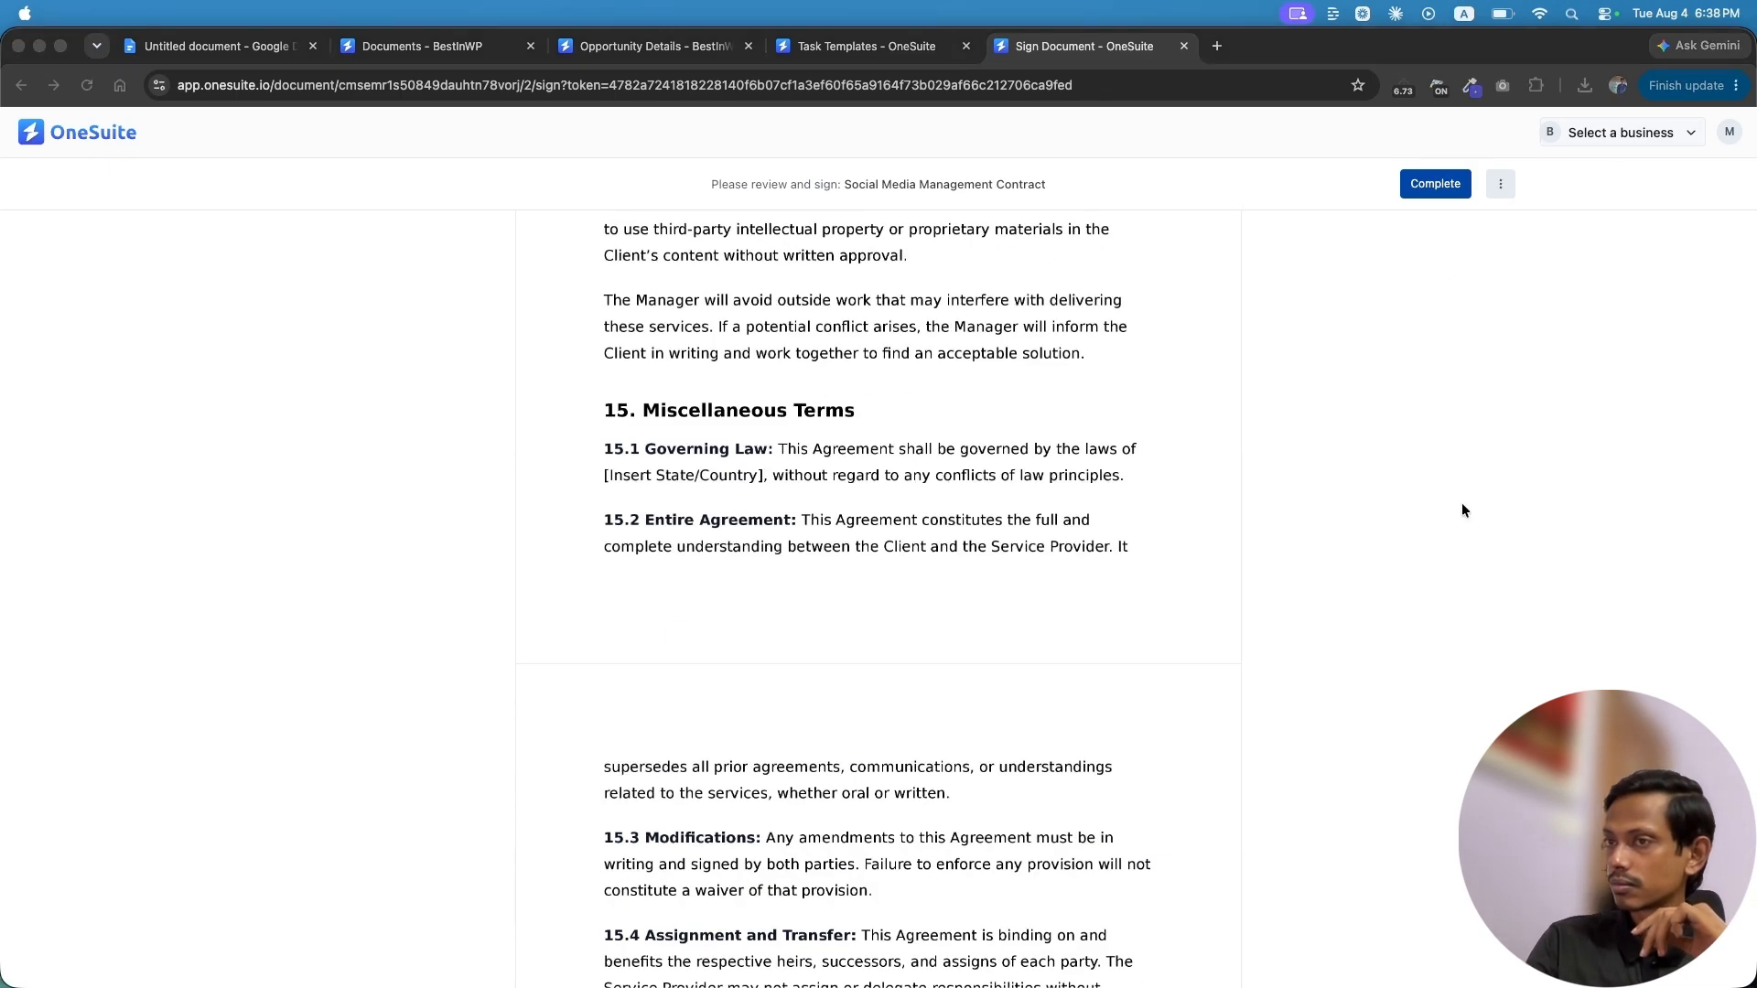
left_click(1427, 187)
left_click(1429, 187)
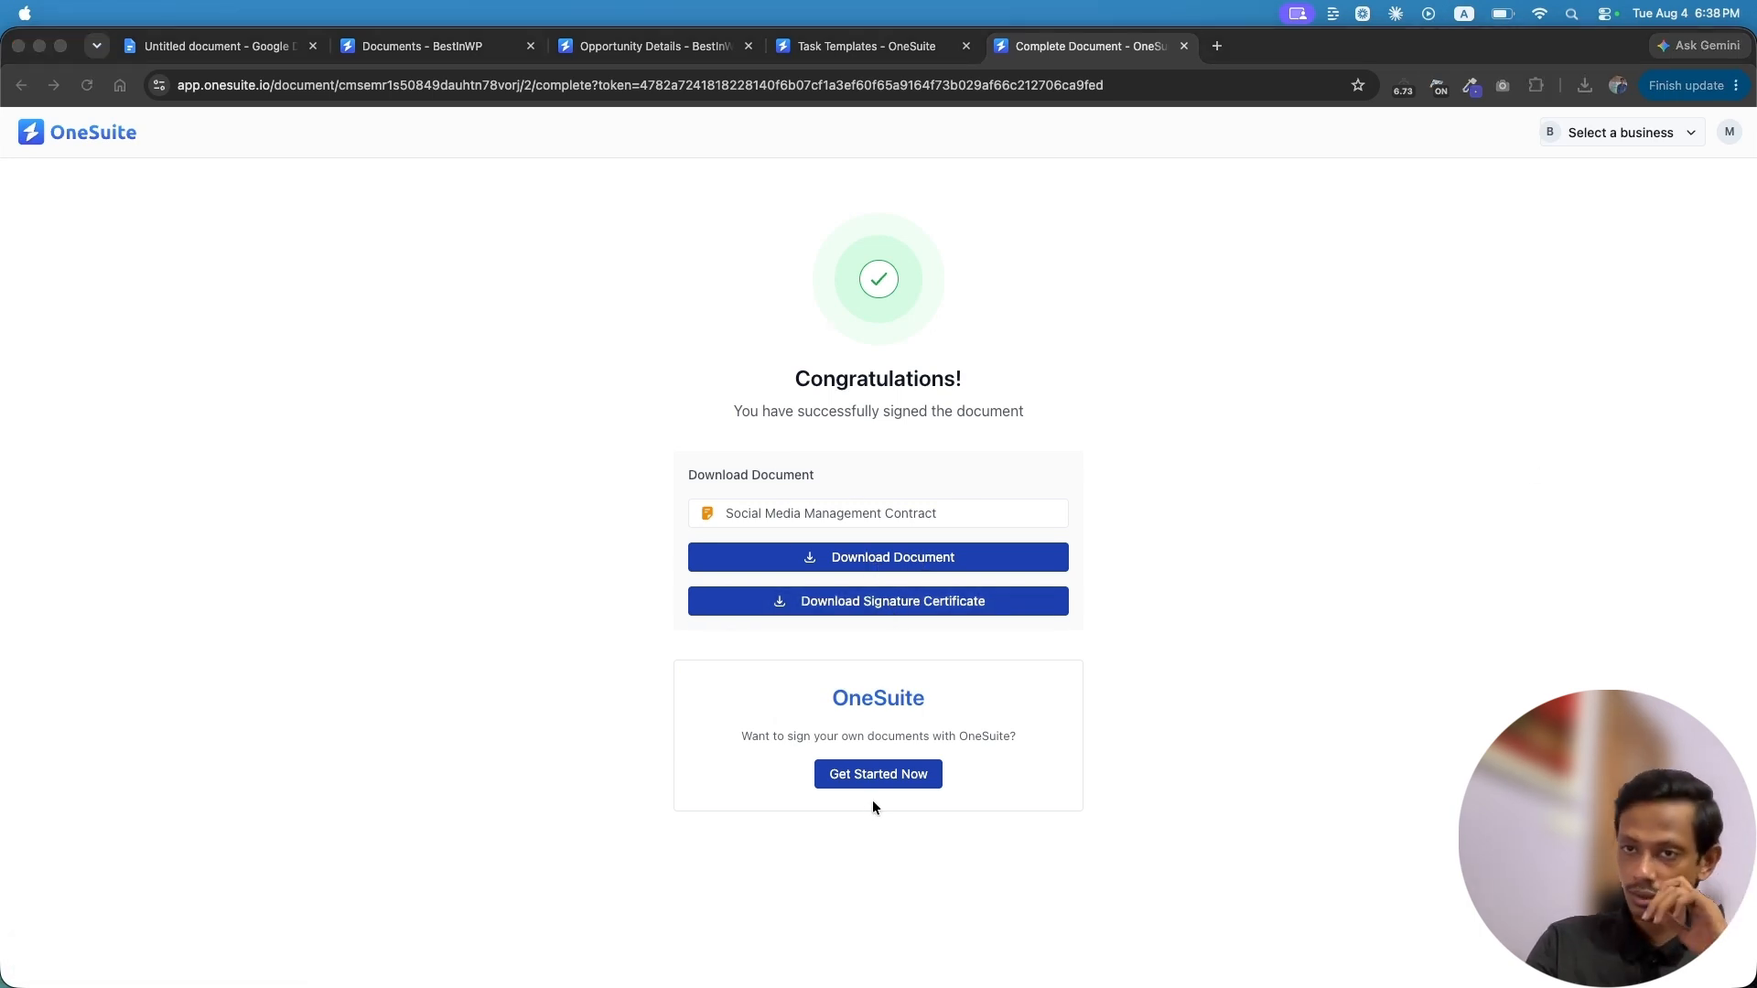
Close the confirmation, refresh Documents to show Partially Signed, and review the contract's audit log
left_click(1183, 46)
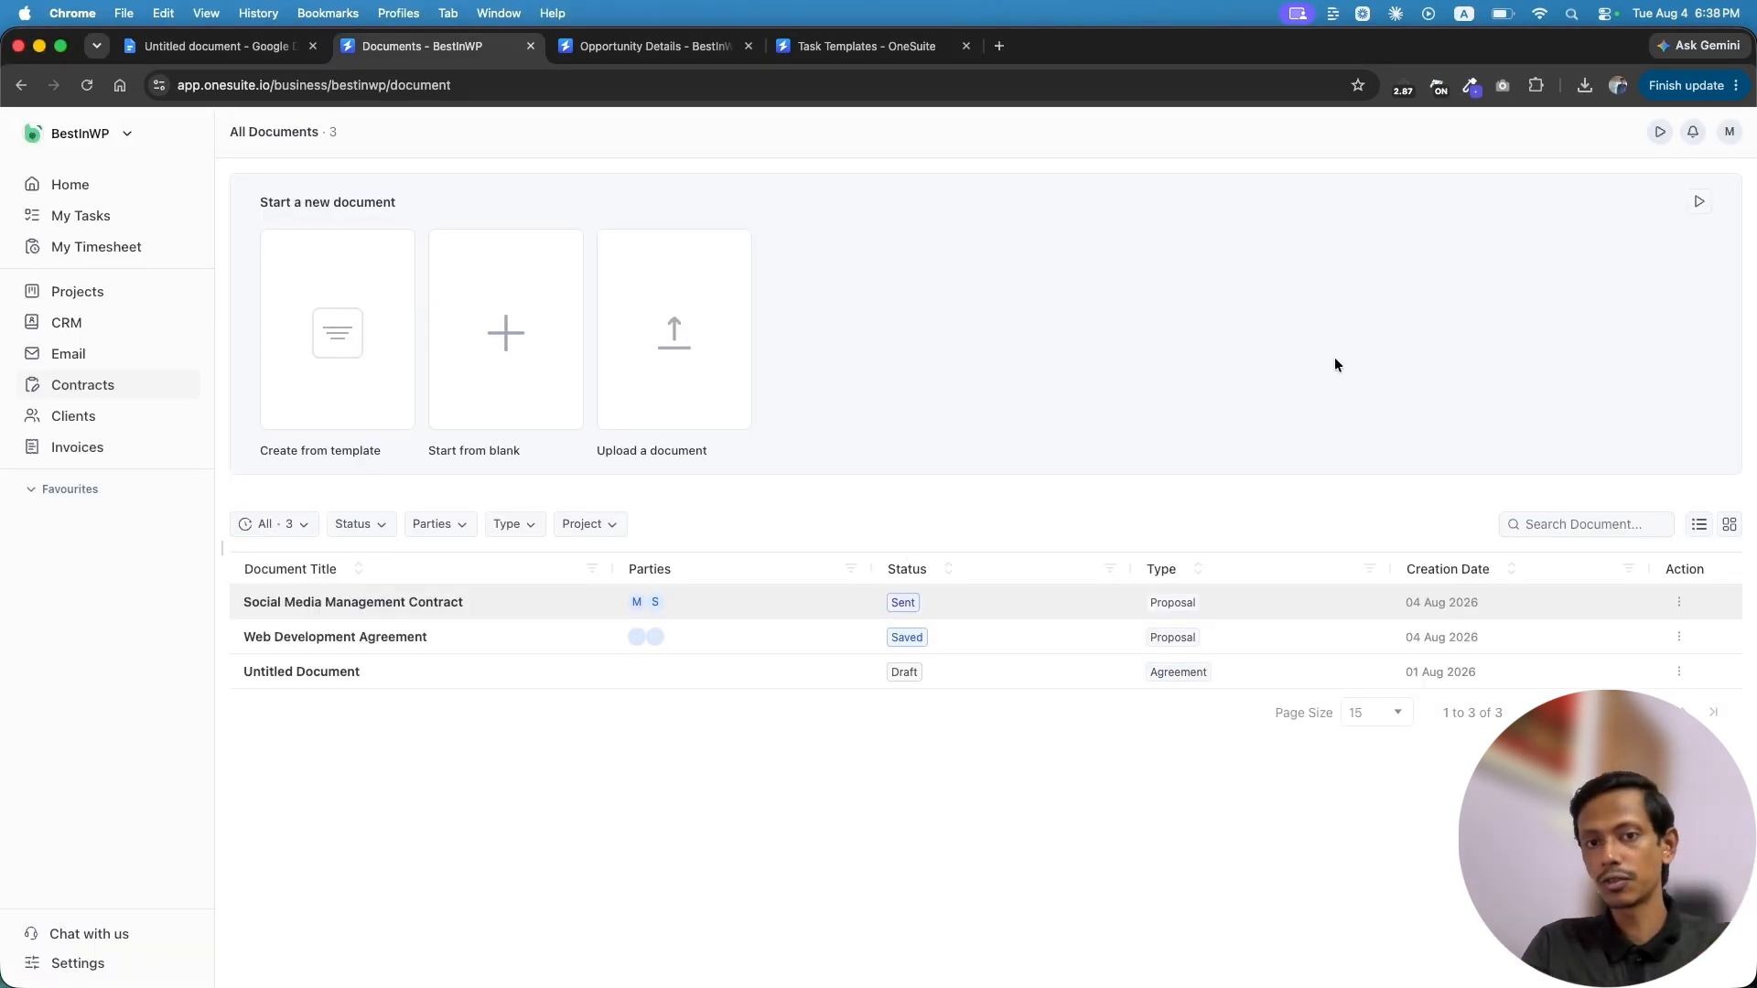
key("super+r")
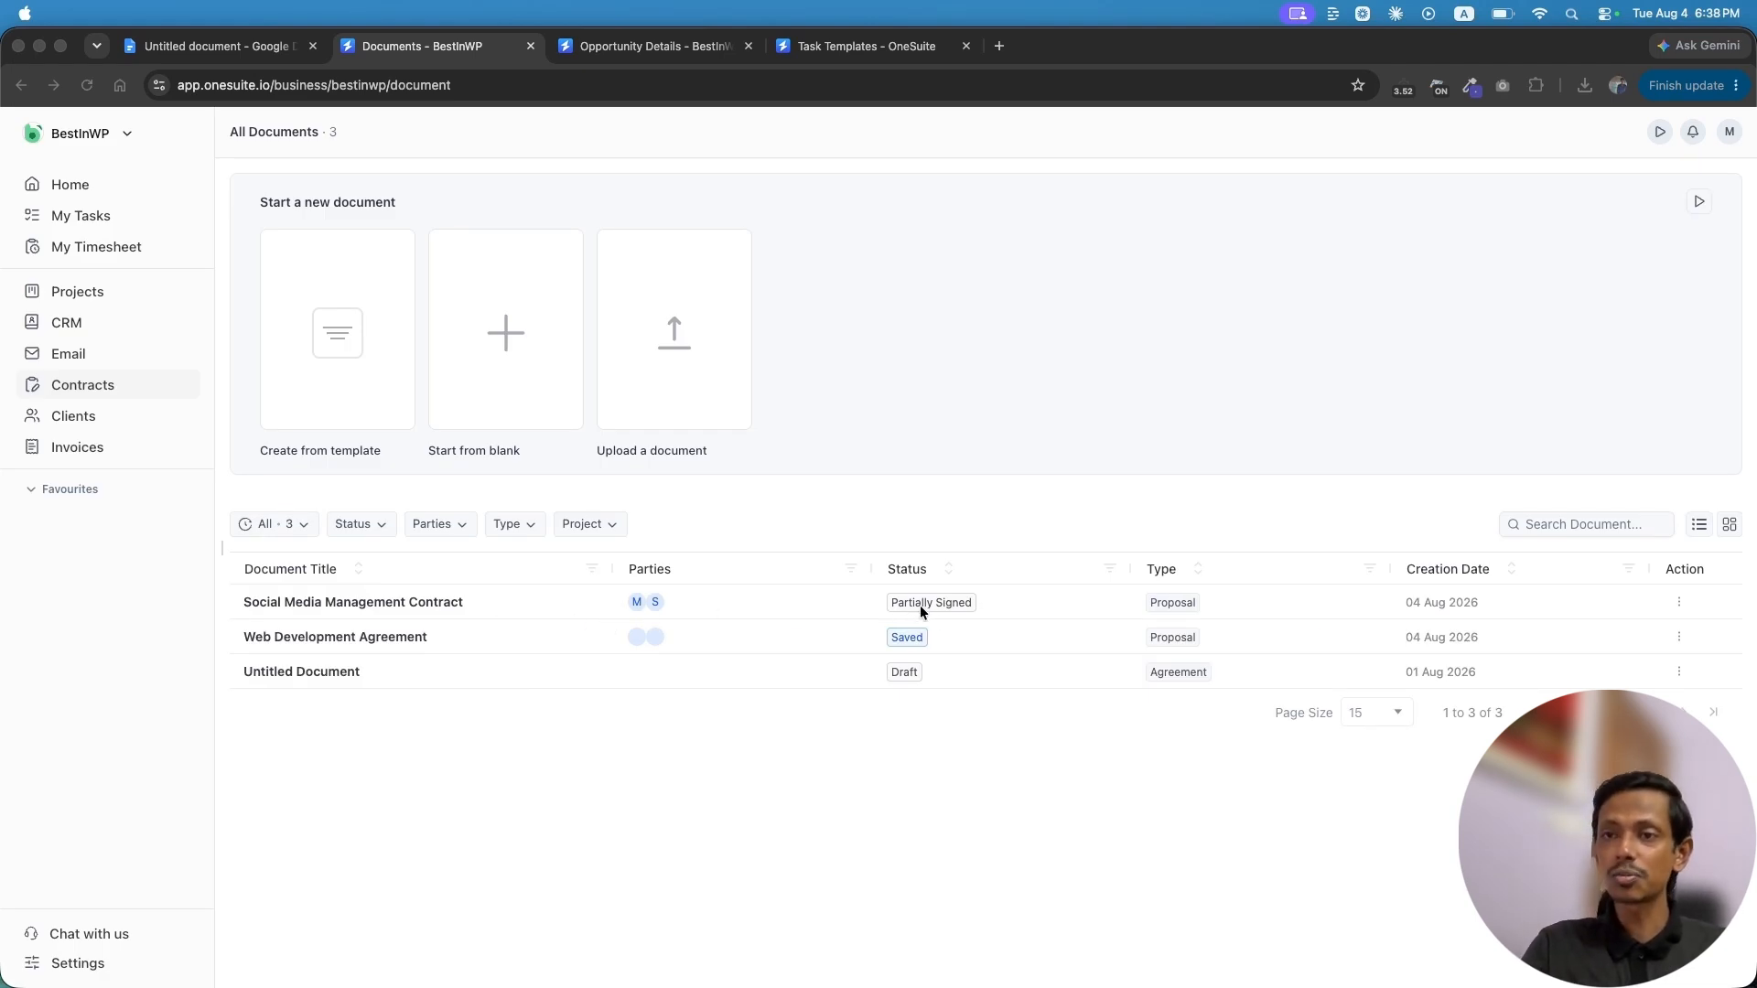
left_click(1679, 602)
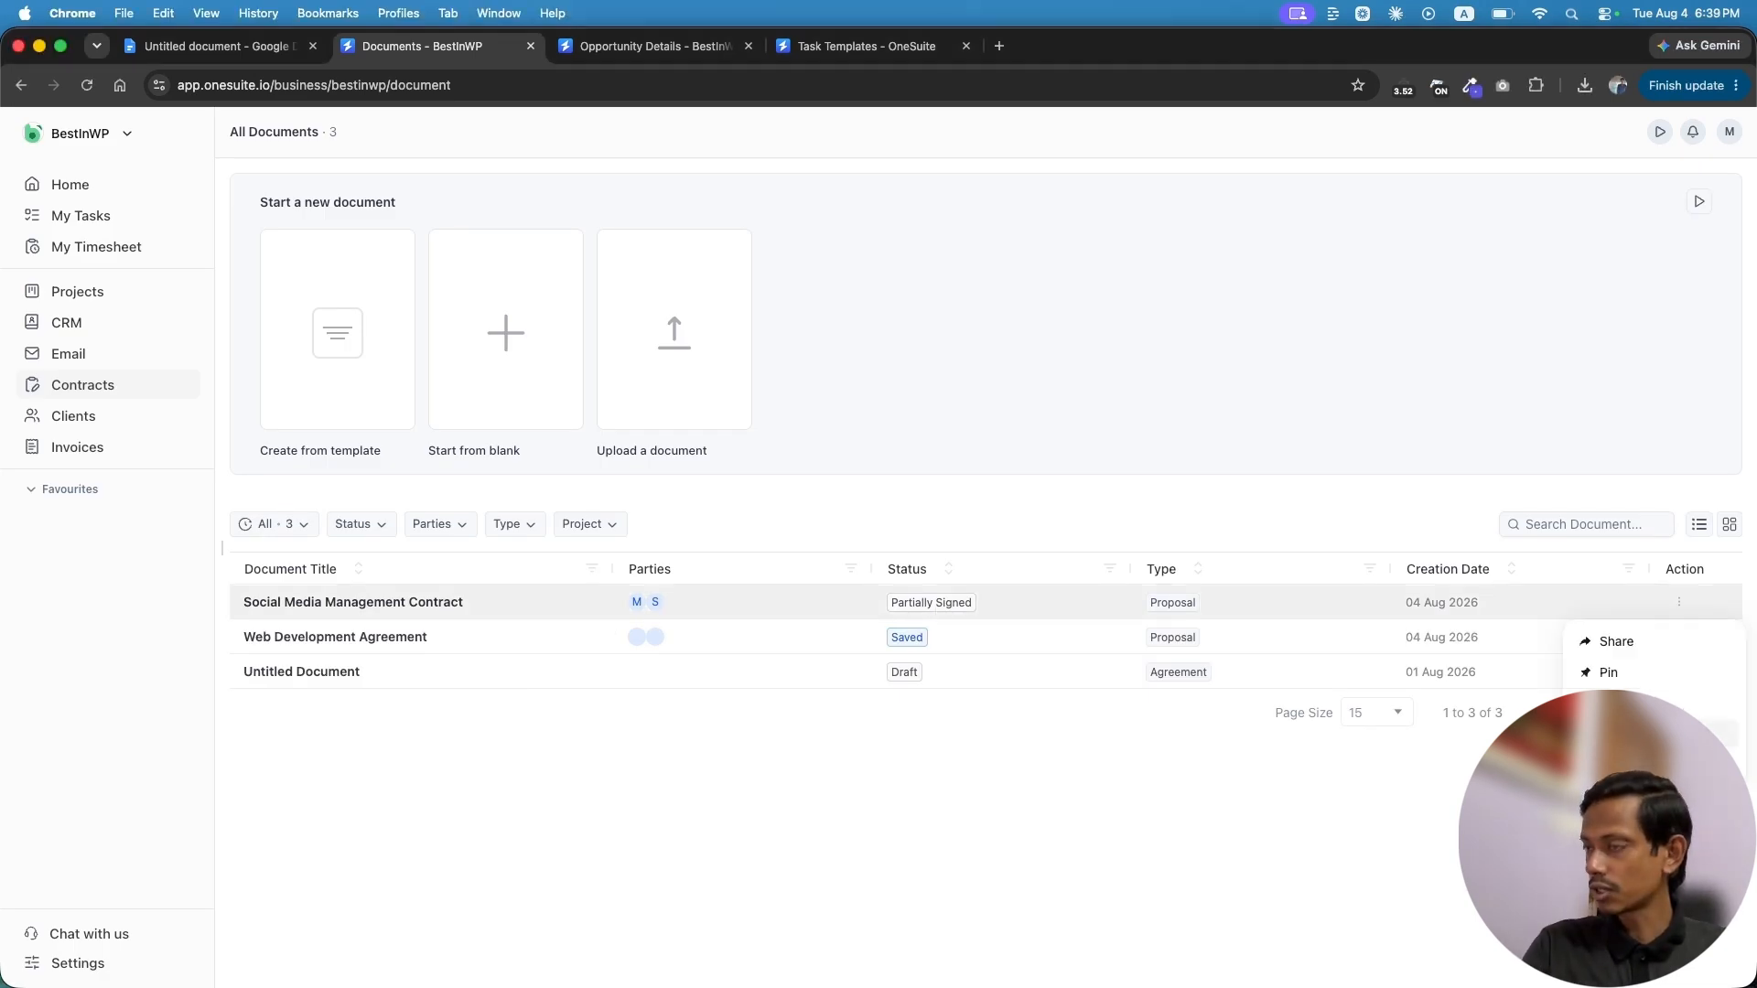
left_click(1629, 734)
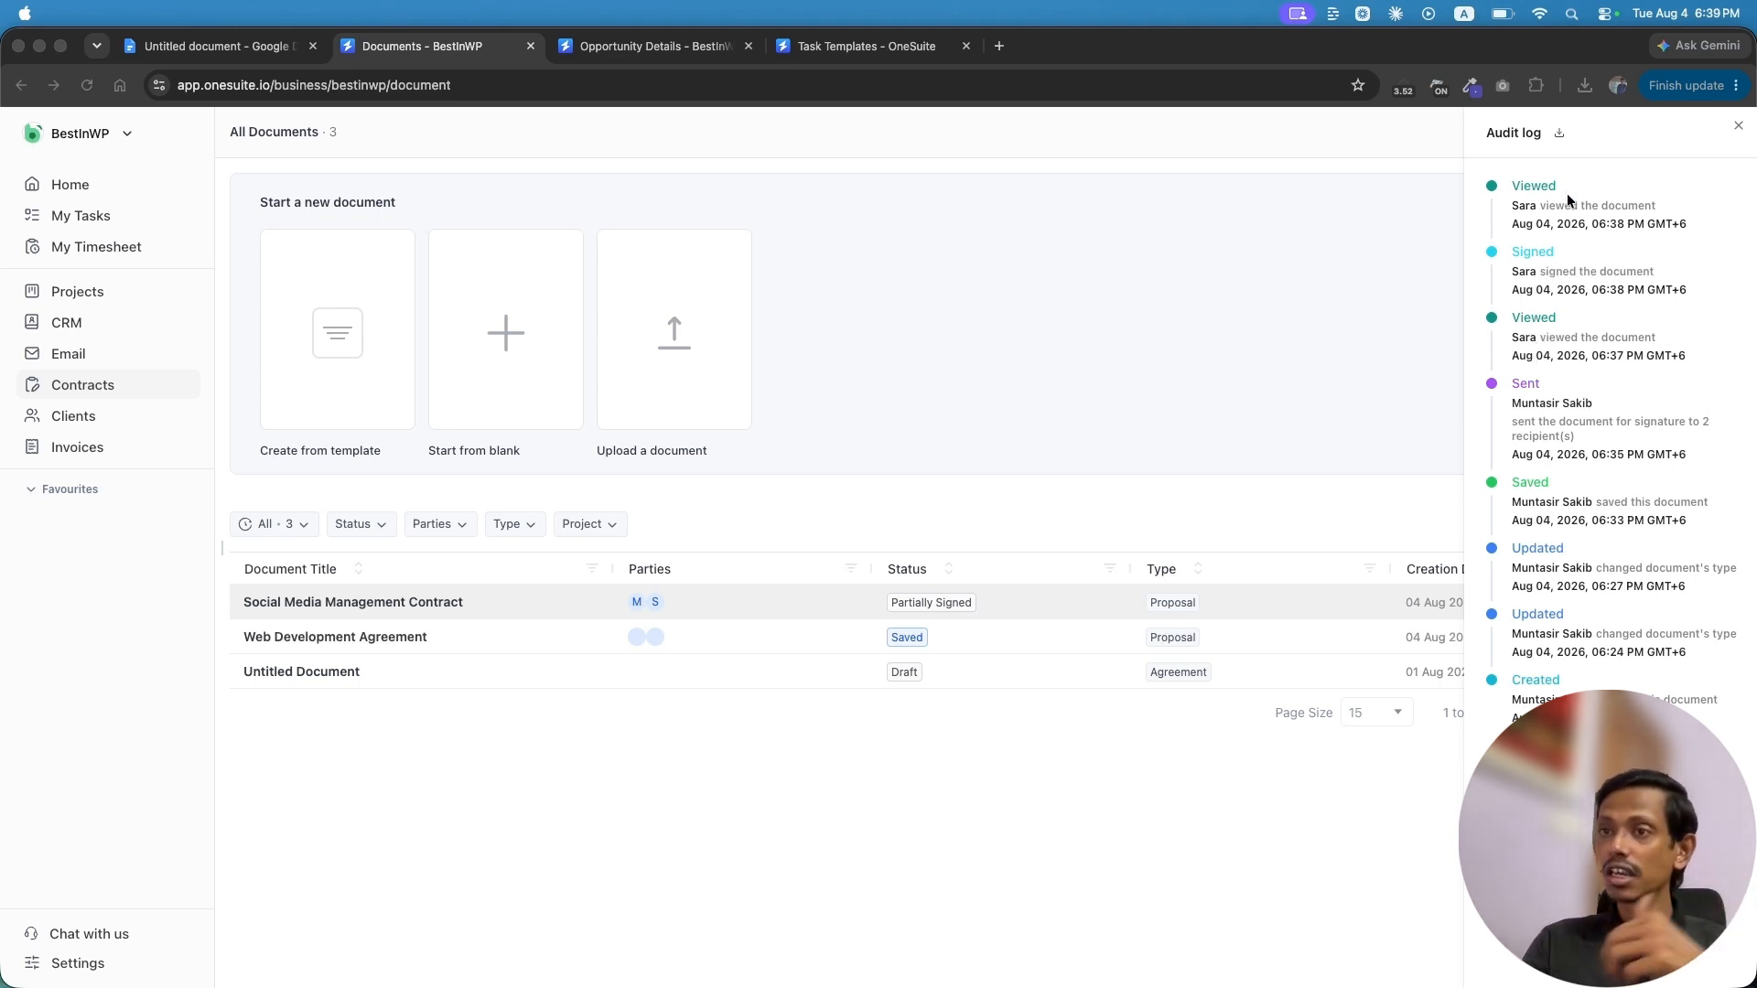
left_click(1737, 130)
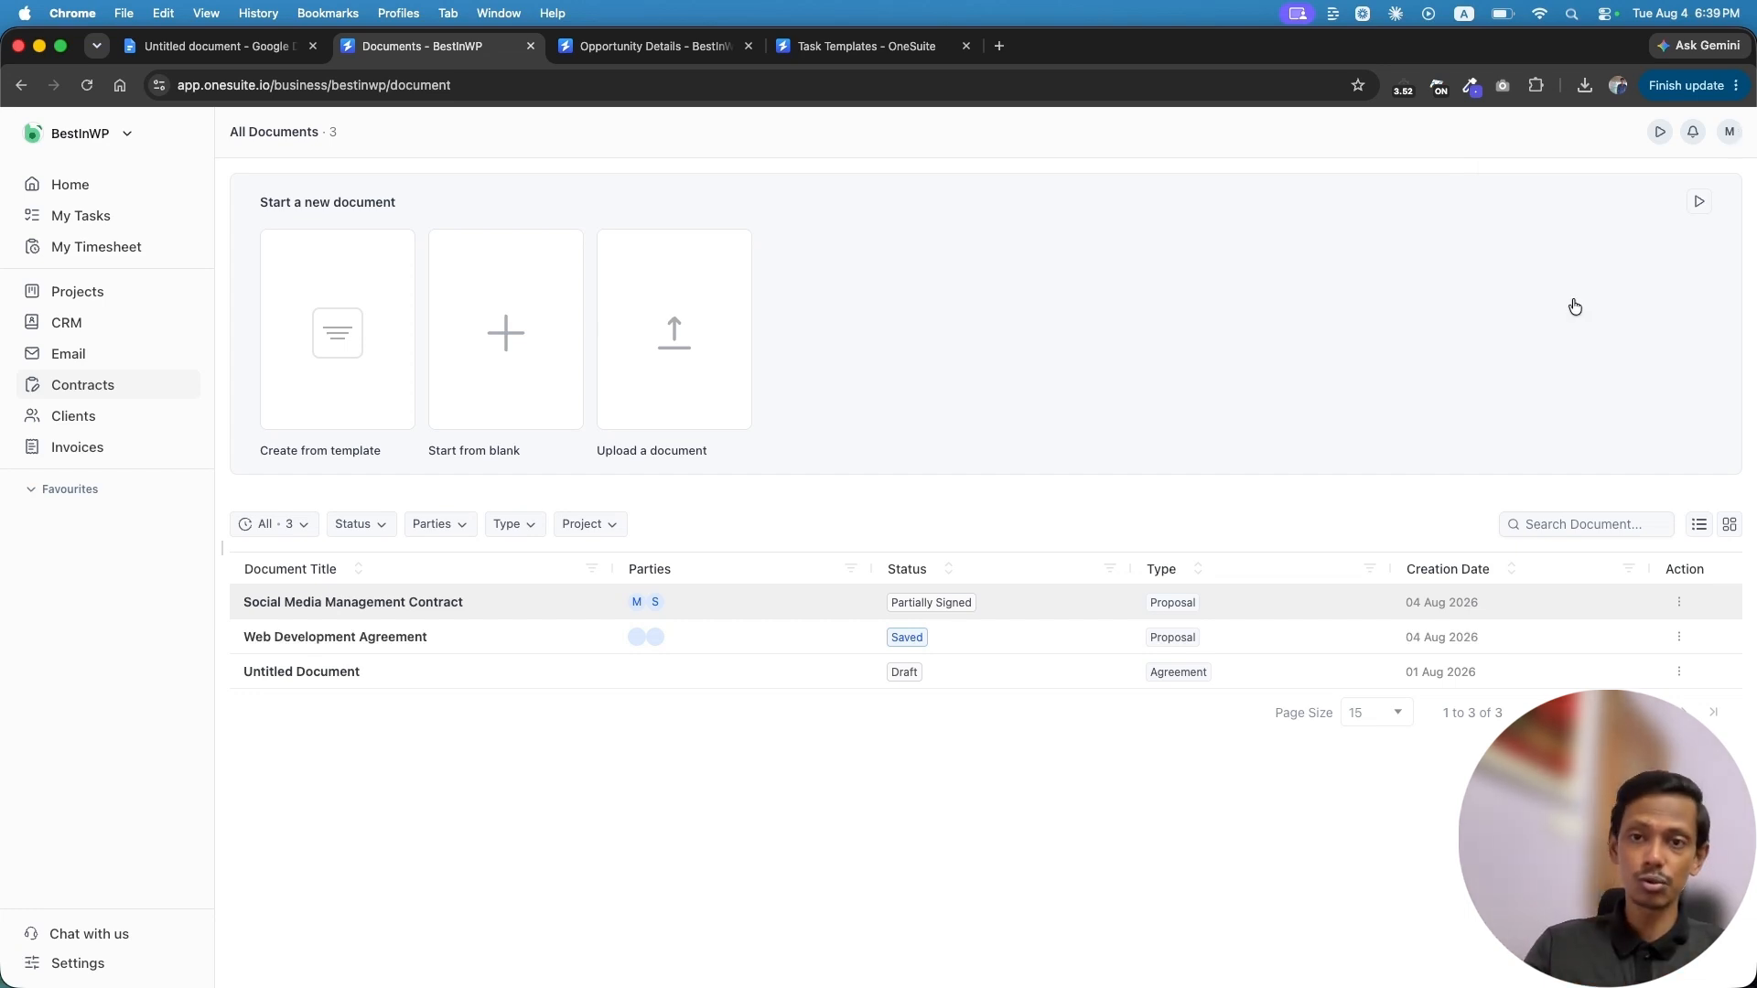
left_click(353, 602)
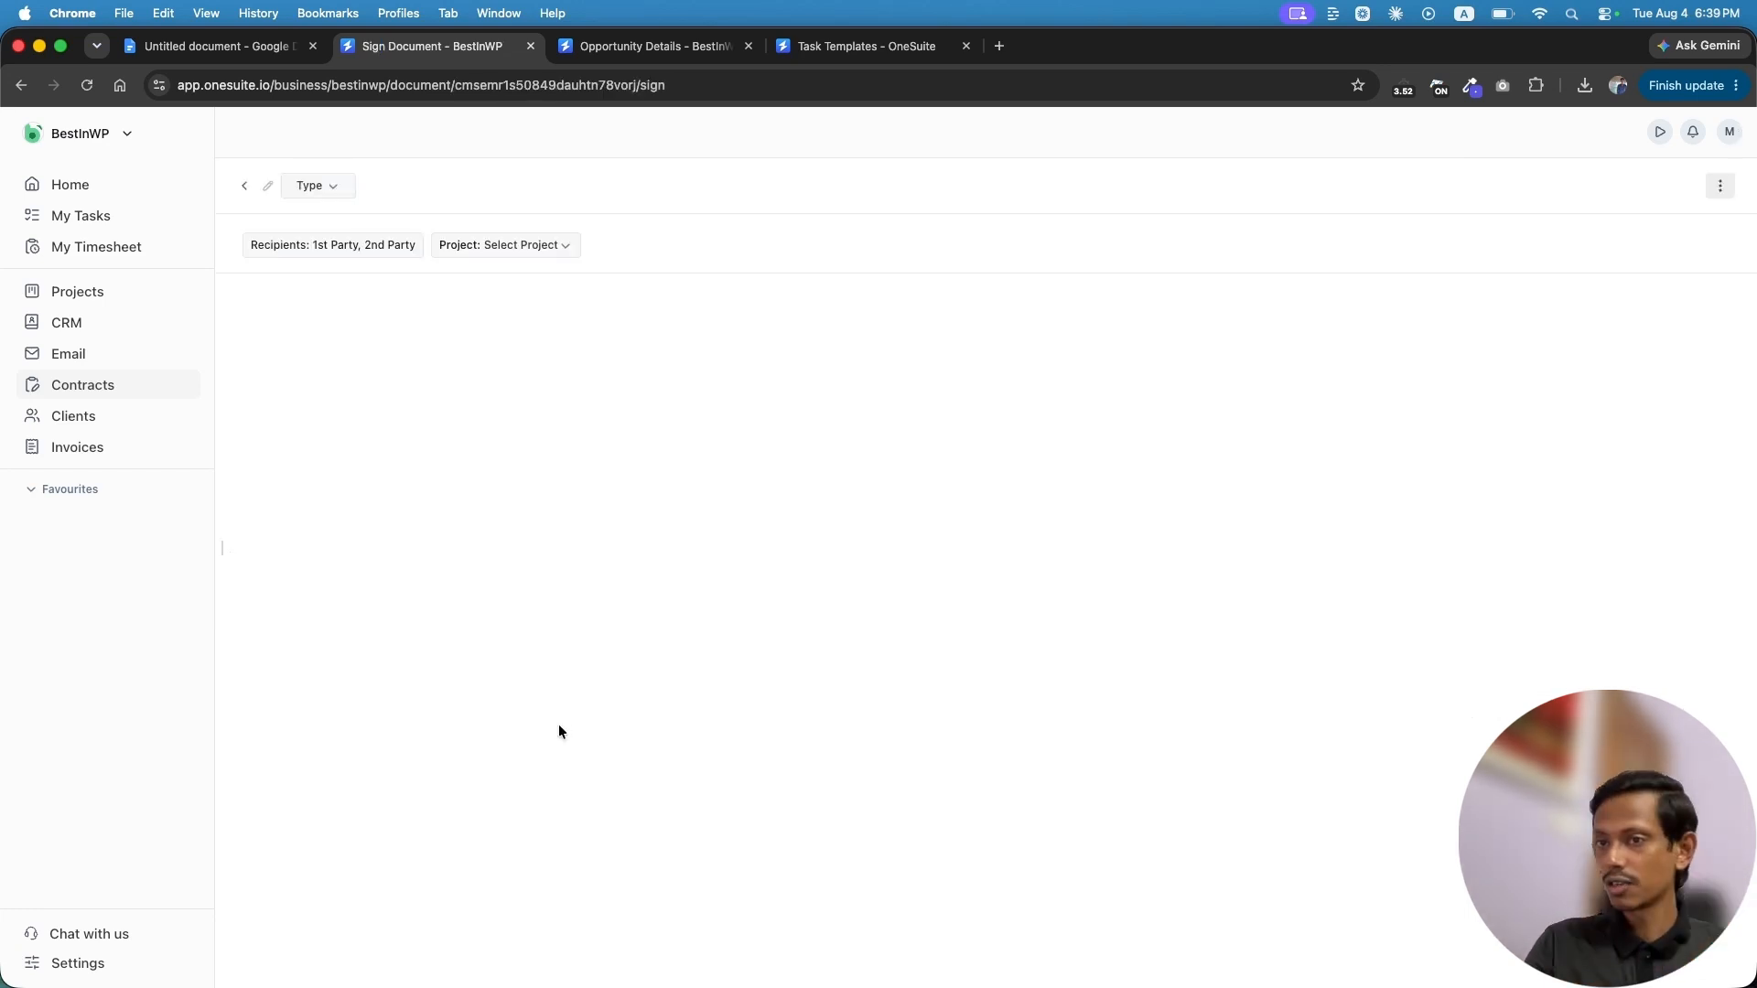
scroll(856, 743, "down", 20)
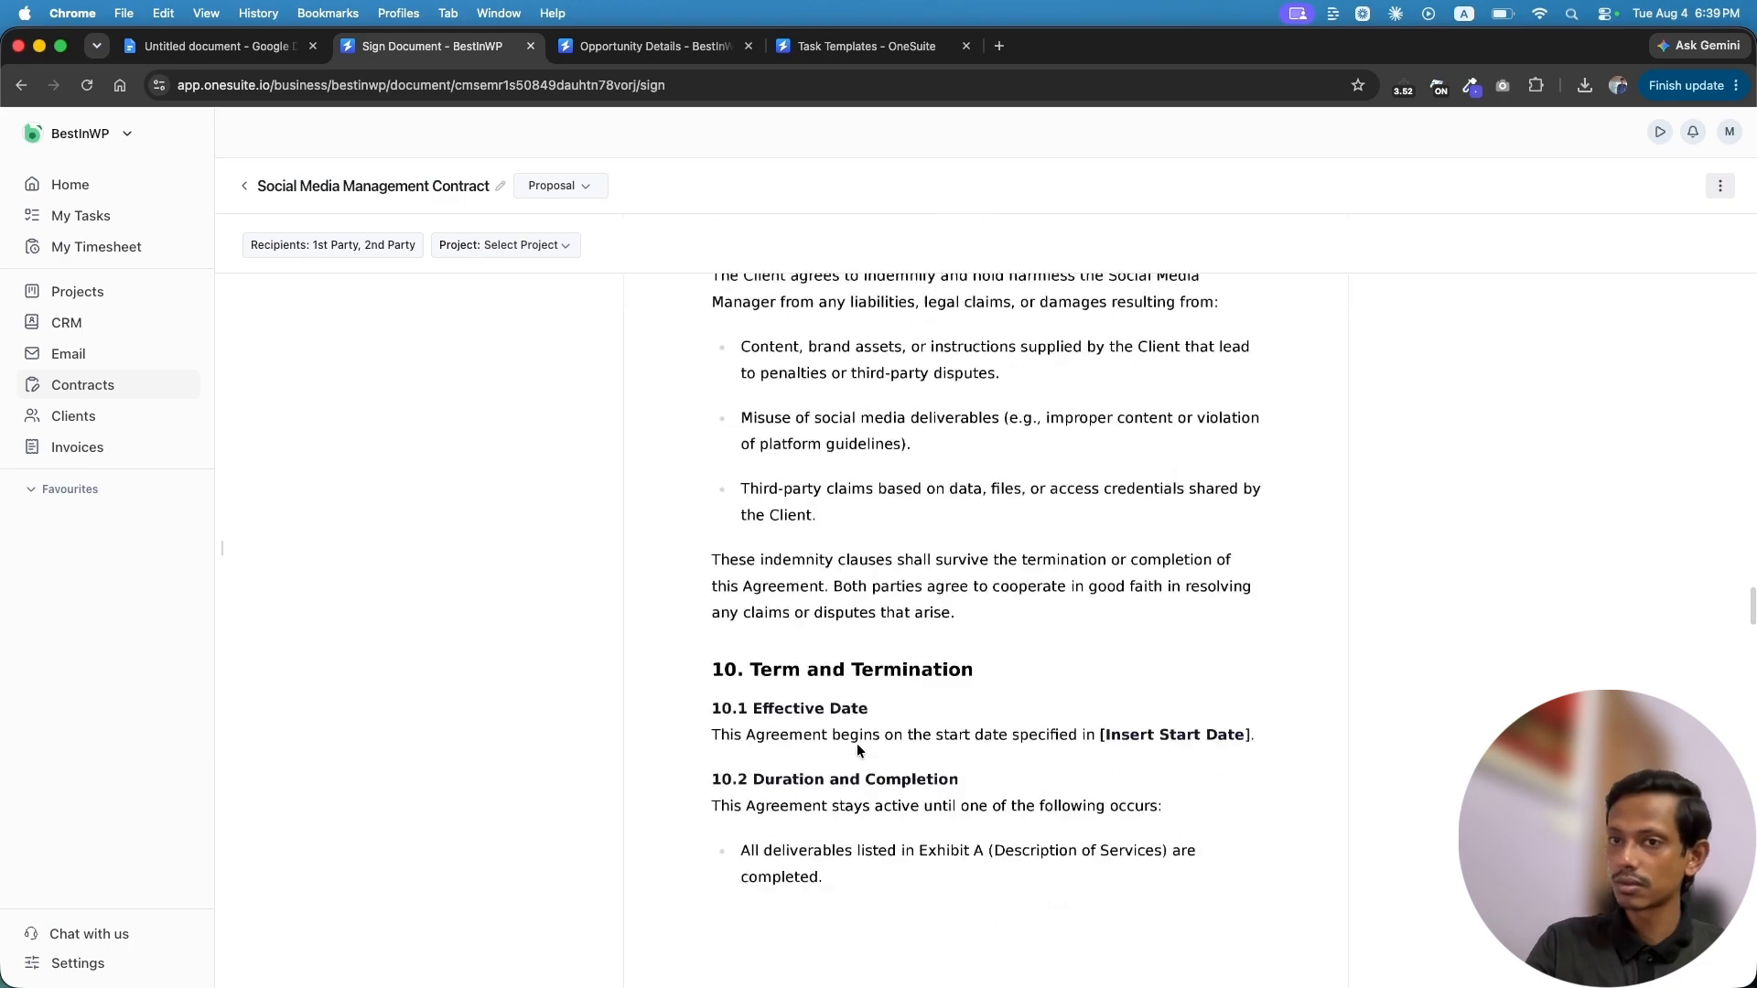
scroll(857, 743, "up", 15)
scroll(856, 742, "down", 1)
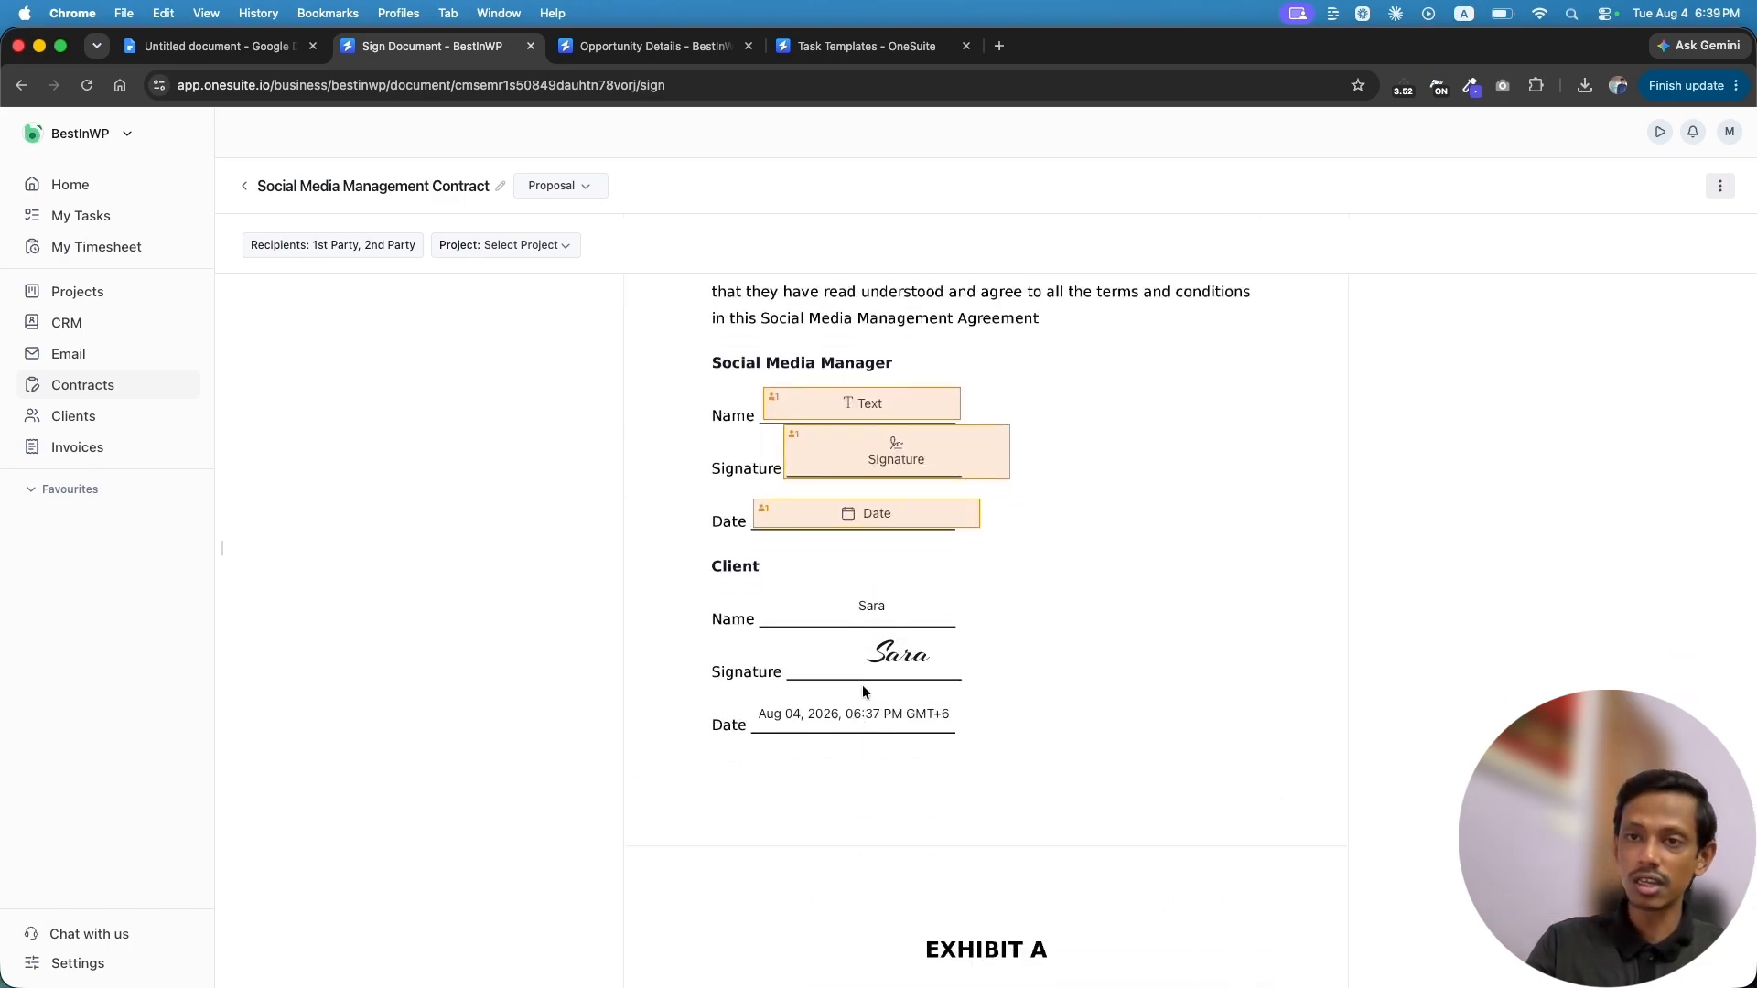